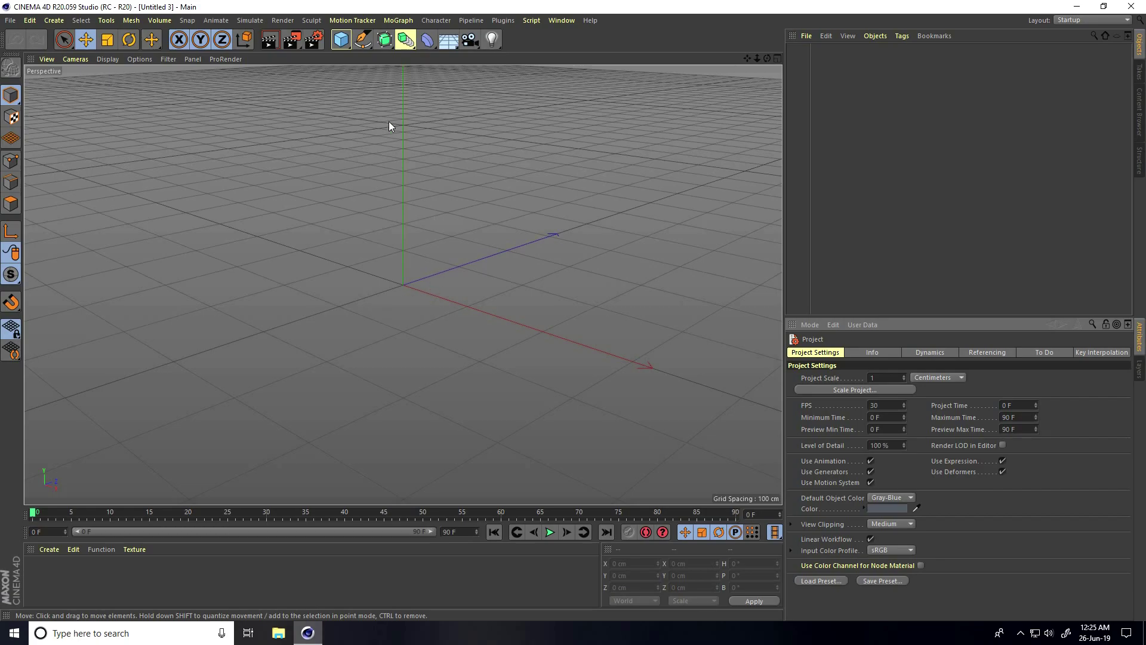
# Add a sphere and display it with Gouraud Shading (Lines).
pyautogui.moveTo(341, 39); pyautogui.dragTo(573, 73)
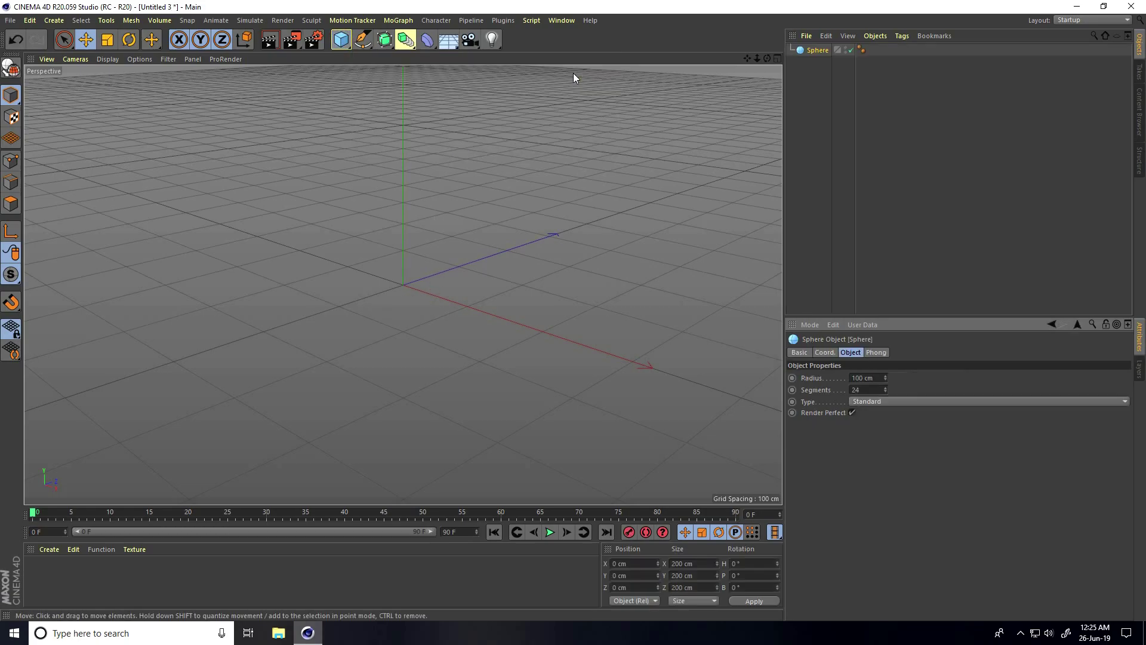
pyautogui.click(114, 56)
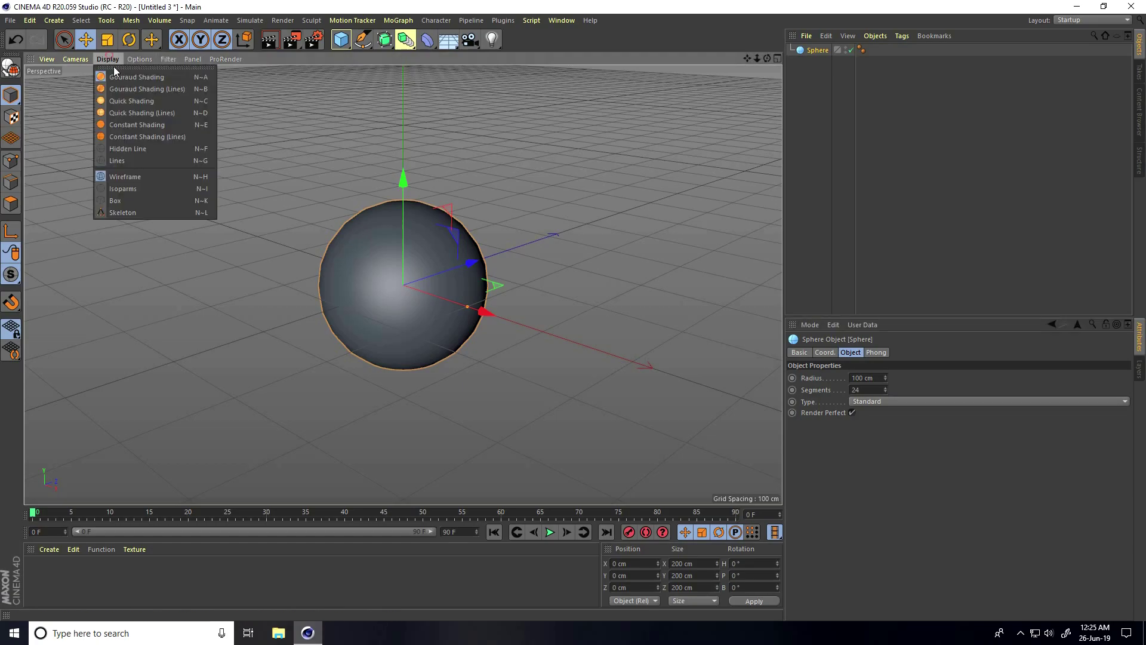
pyautogui.click(119, 88)
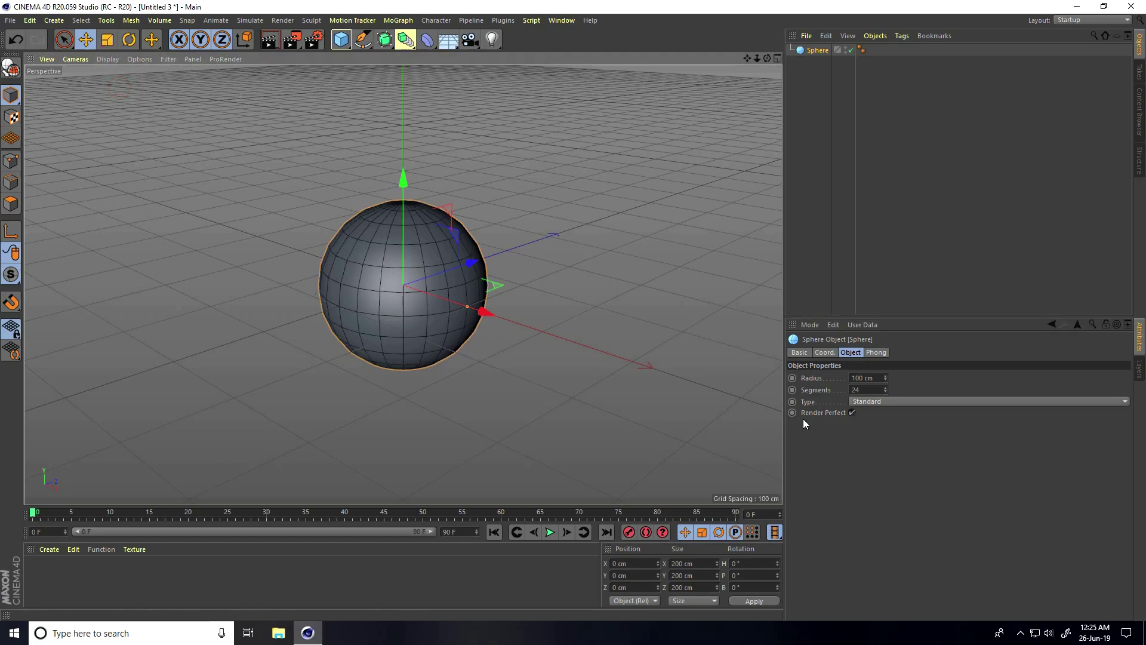
# Give the sphere 125 segments and the Icosahedron type.
pyautogui.click(832, 390)
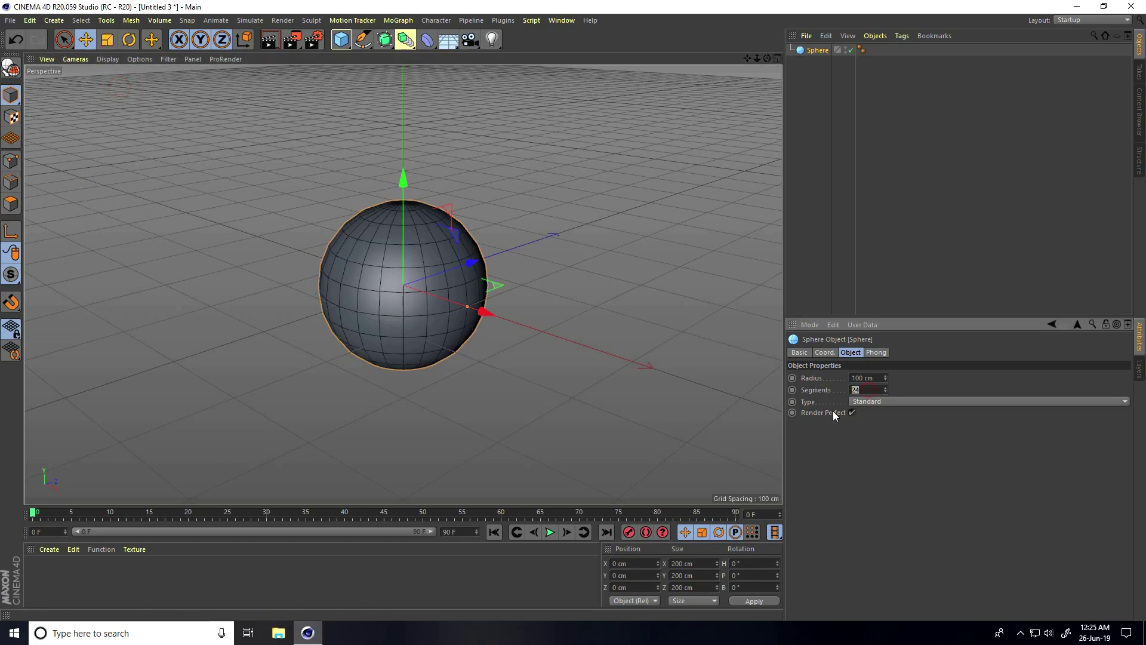
pyautogui.write('125')
pyautogui.press('Return')
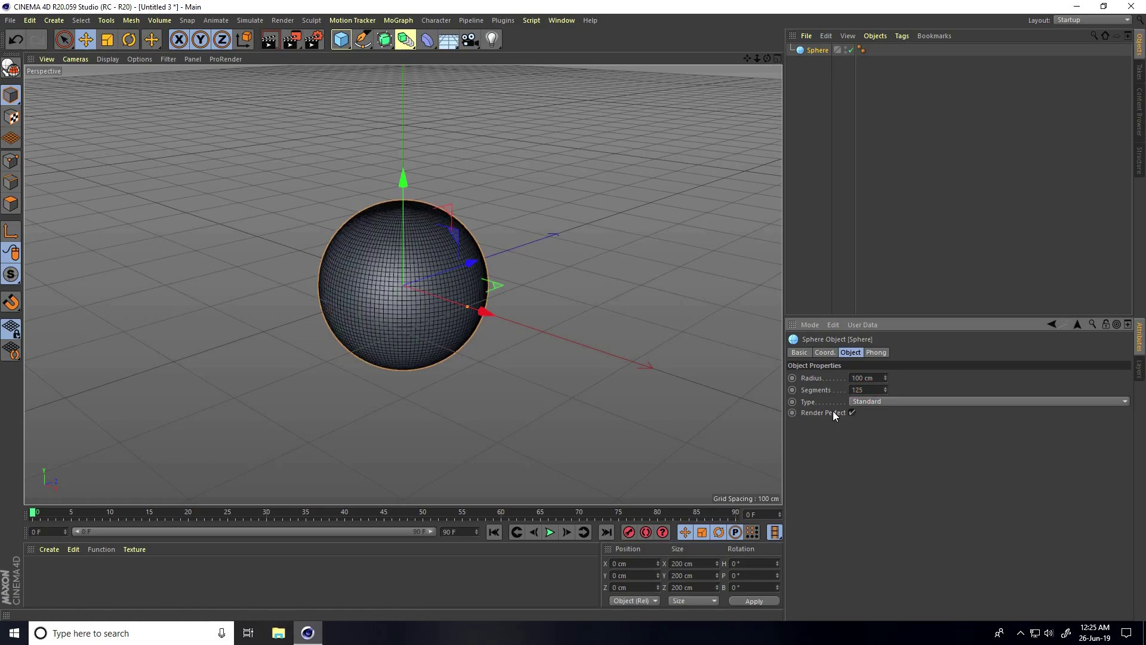
pyautogui.click(870, 400)
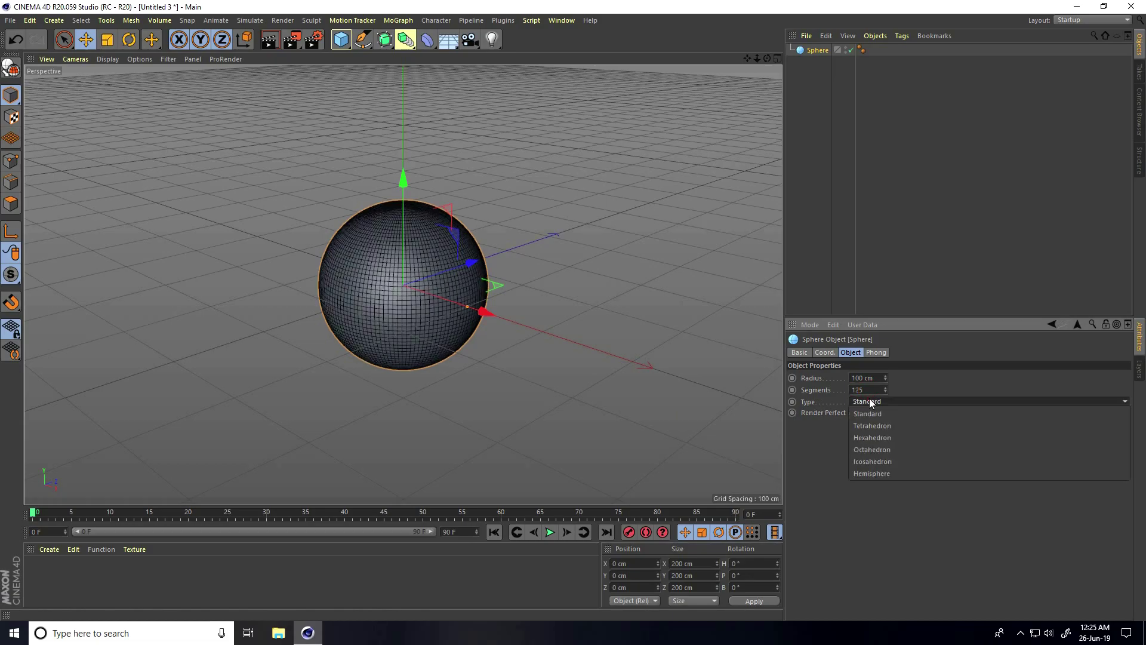
pyautogui.click(869, 458)
pyautogui.keyDown('alt'); pyautogui.moveTo(287, 301); pyautogui.dragTo(489, 284); pyautogui.keyUp('alt')
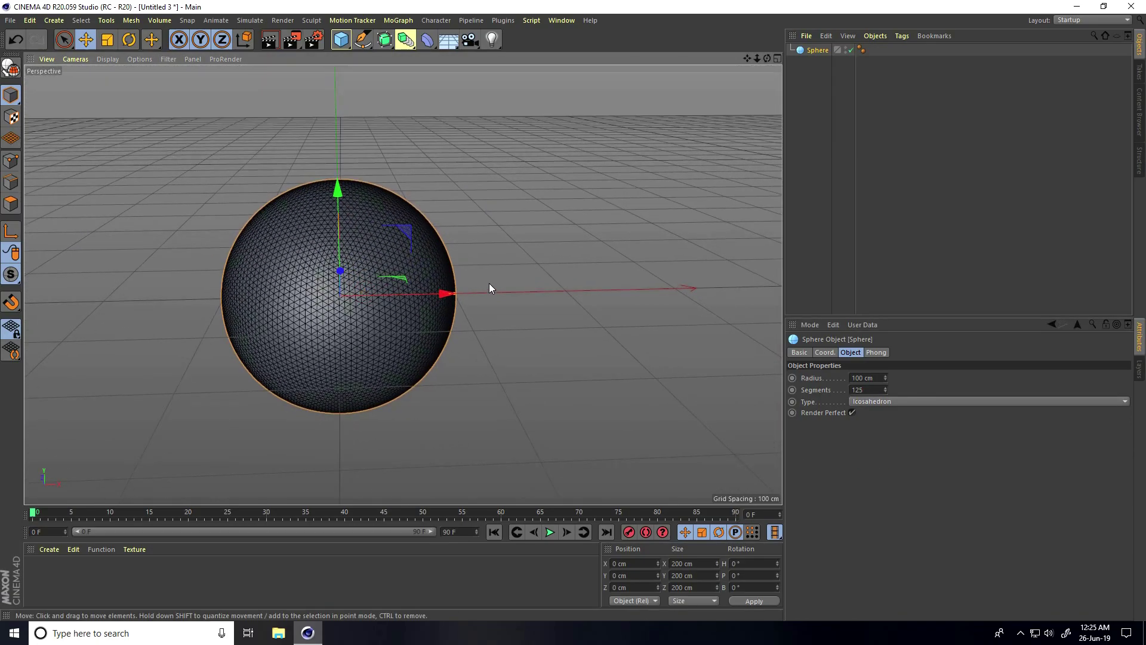
# Add a MoGraph Random effector and nest it under the Sphere.
pyautogui.click(398, 21)
pyautogui.moveTo(430, 39)
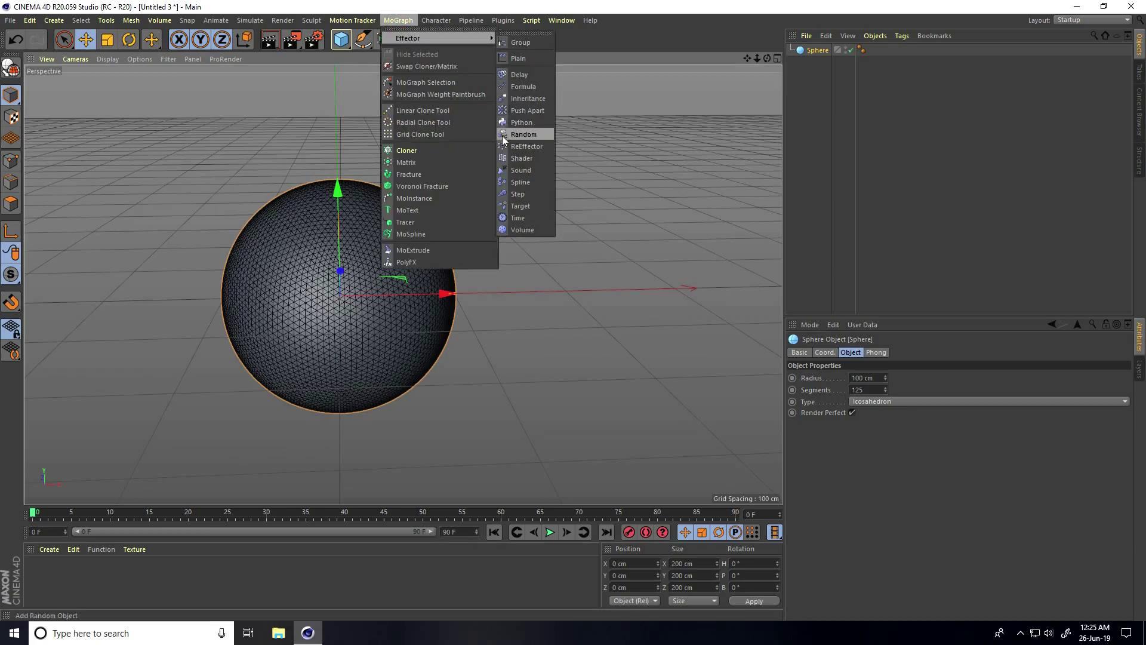
pyautogui.click(524, 135)
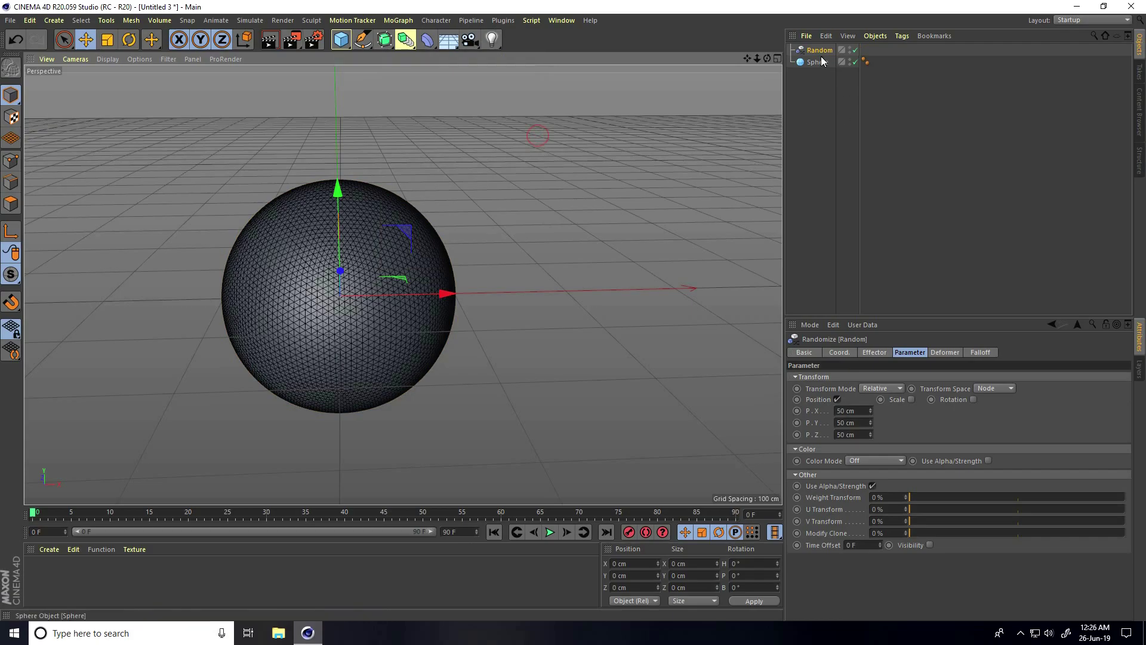
pyautogui.moveTo(826, 55); pyautogui.dragTo(819, 63)
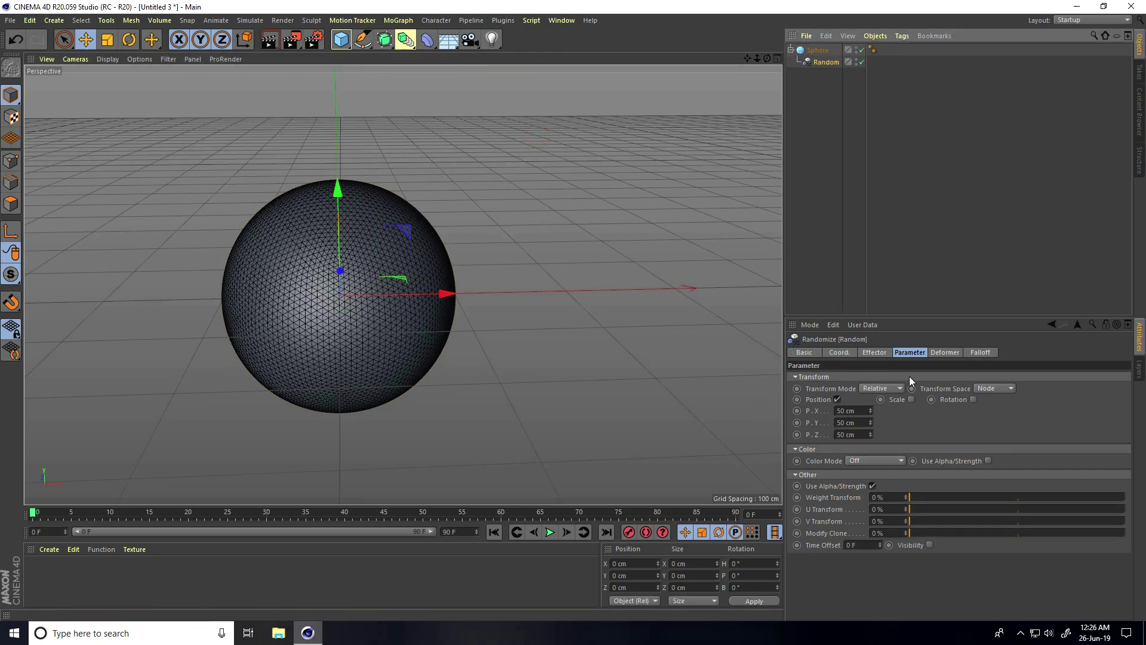
# Review the Random effector's Effector, Parameter, Deformer and Falloff settings.
pyautogui.click(875, 355)
pyautogui.click(901, 353)
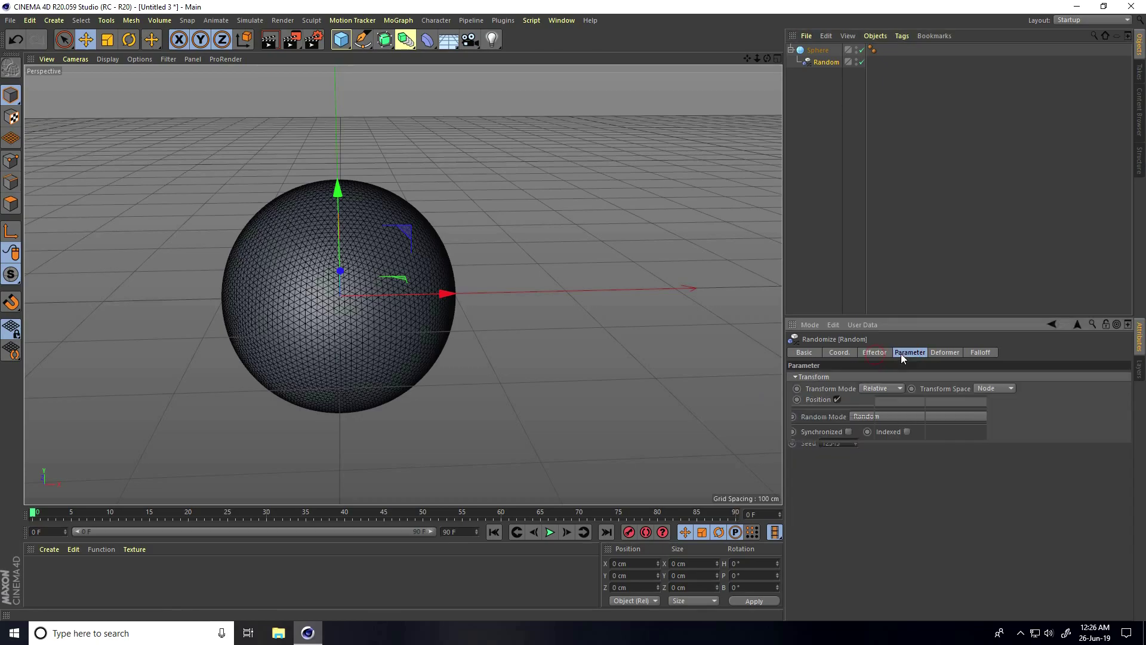
pyautogui.click(944, 353)
pyautogui.click(871, 356)
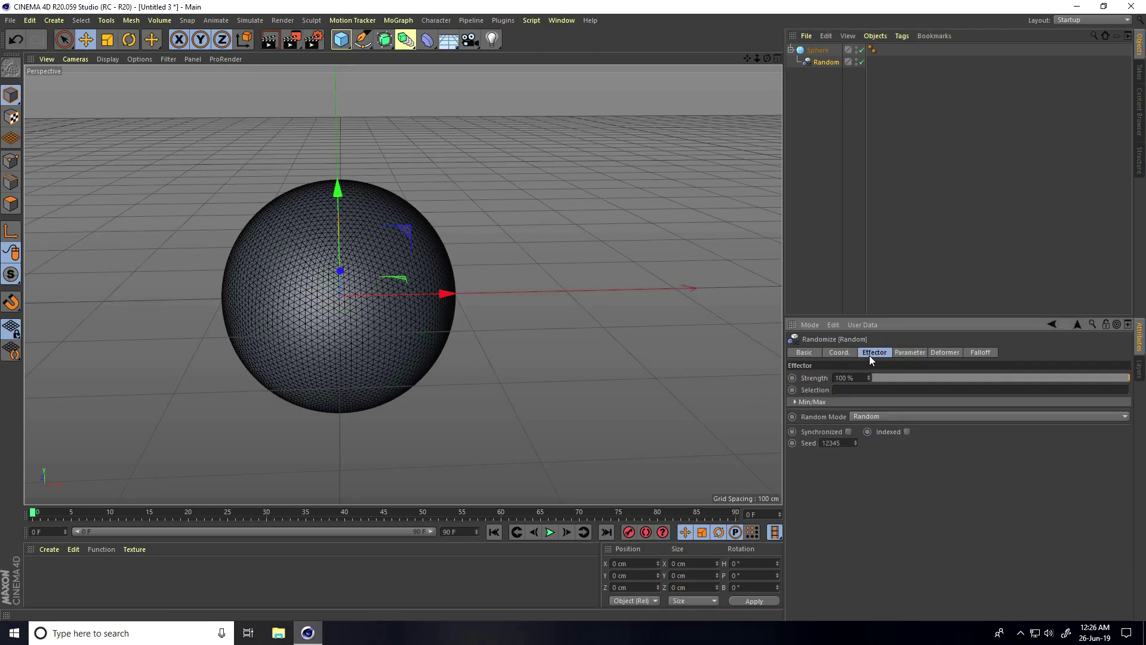
pyautogui.click(906, 354)
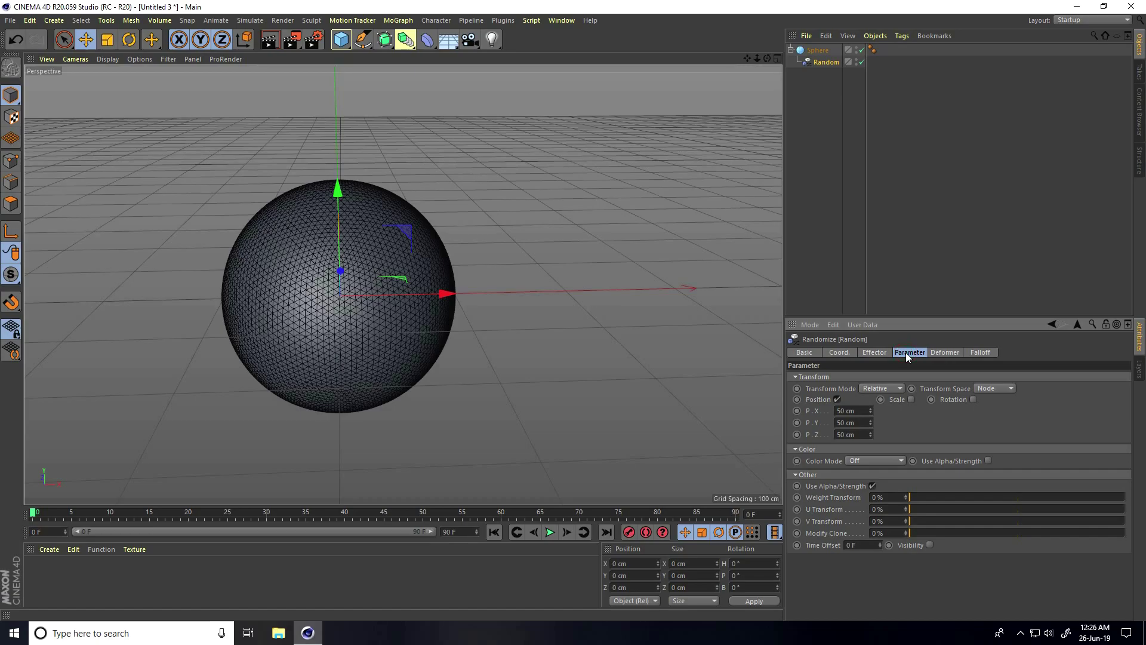
pyautogui.click(943, 353)
pyautogui.click(876, 355)
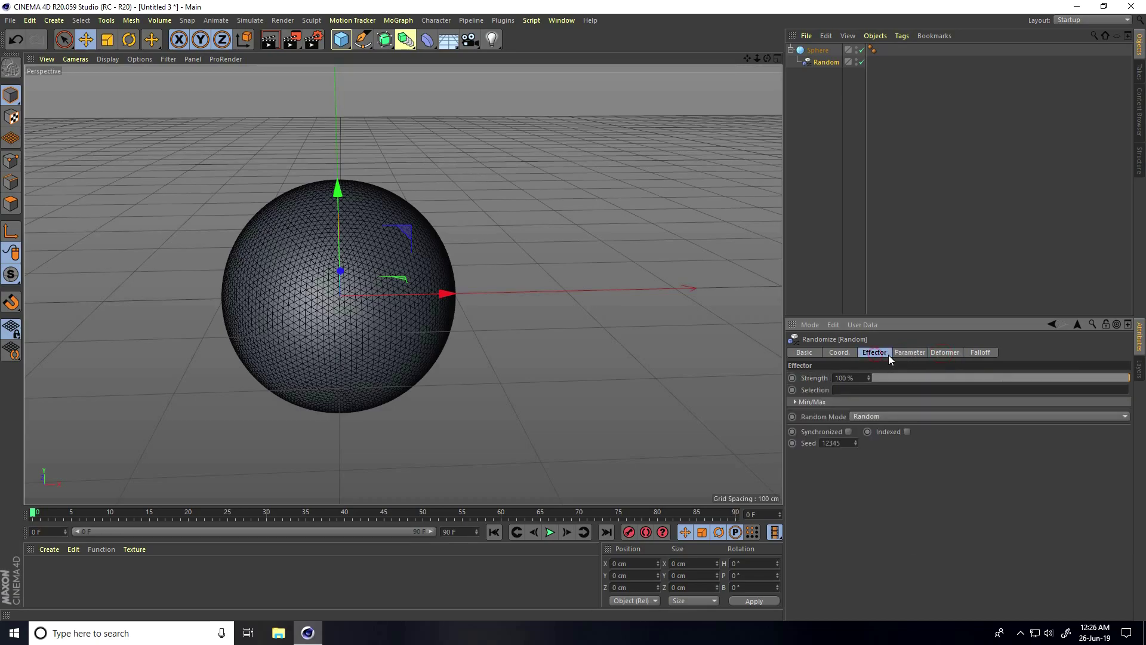
pyautogui.click(979, 353)
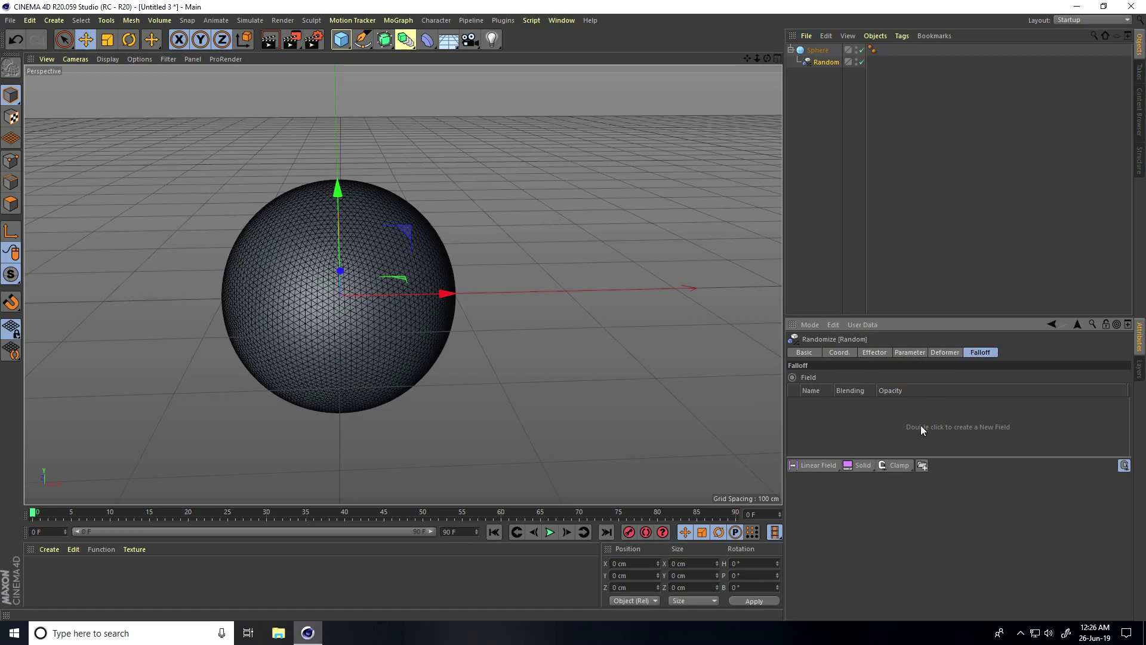
# Set the Random effector's Deformation mode to Point.
pyautogui.click(944, 352)
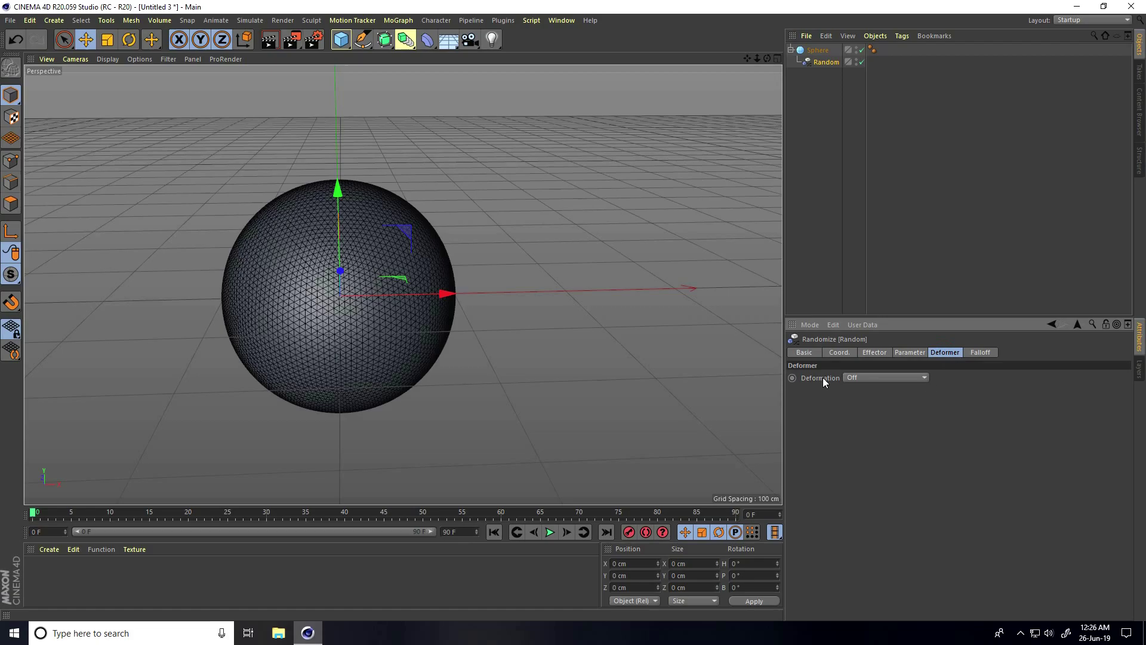
pyautogui.click(877, 377)
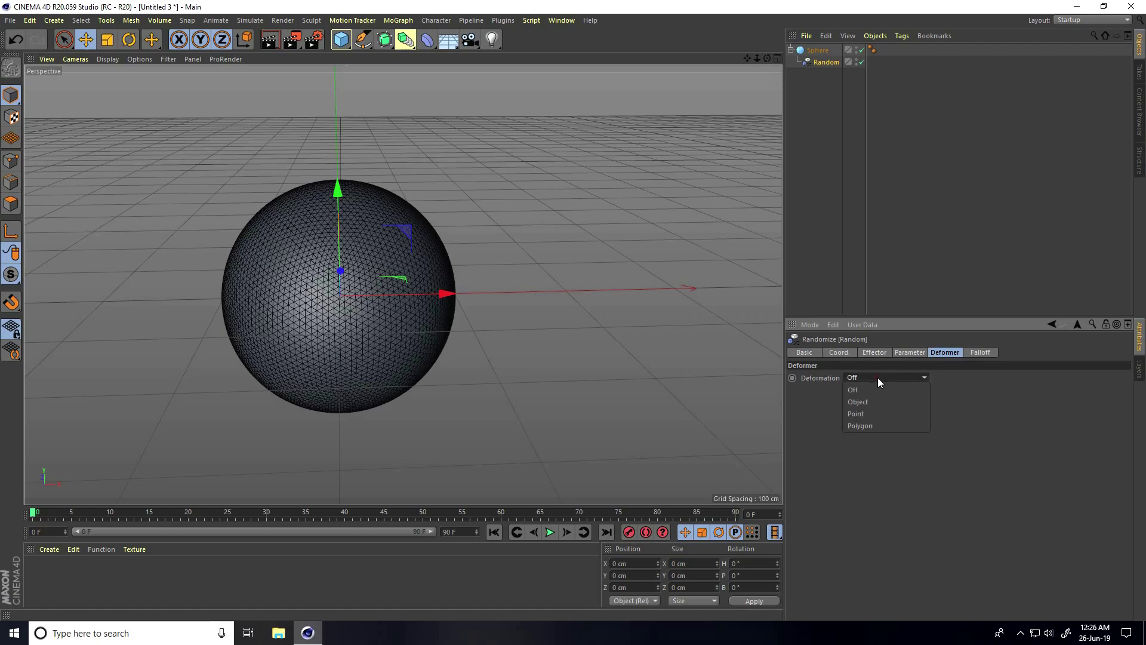
pyautogui.click(872, 413)
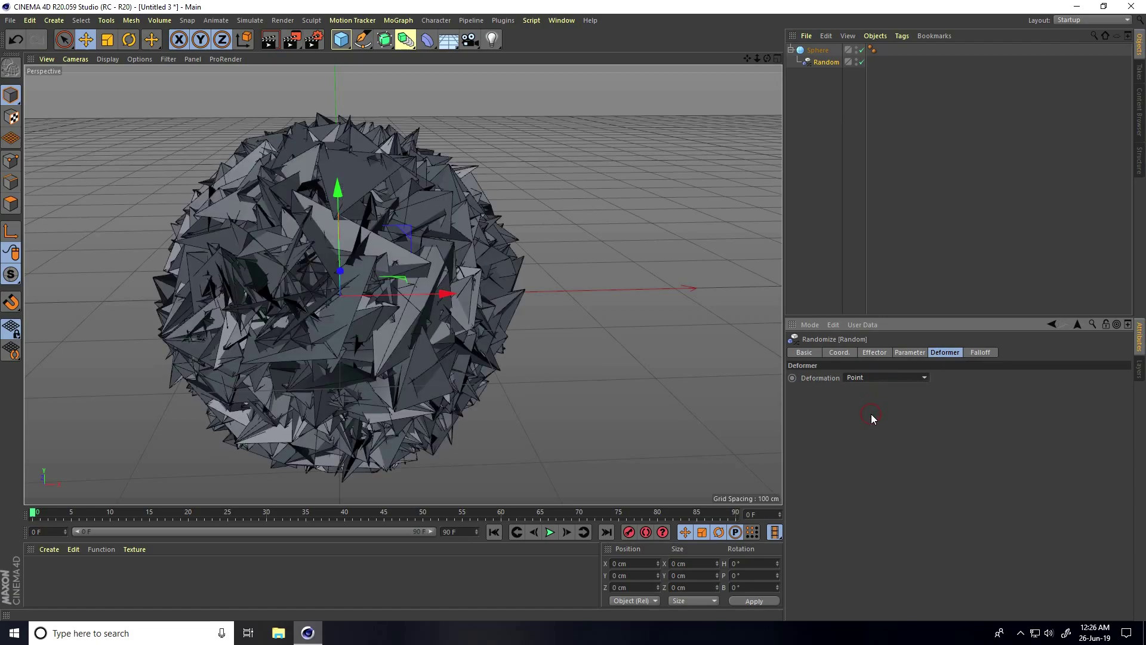
pyautogui.scroll(-4, 371, 203)
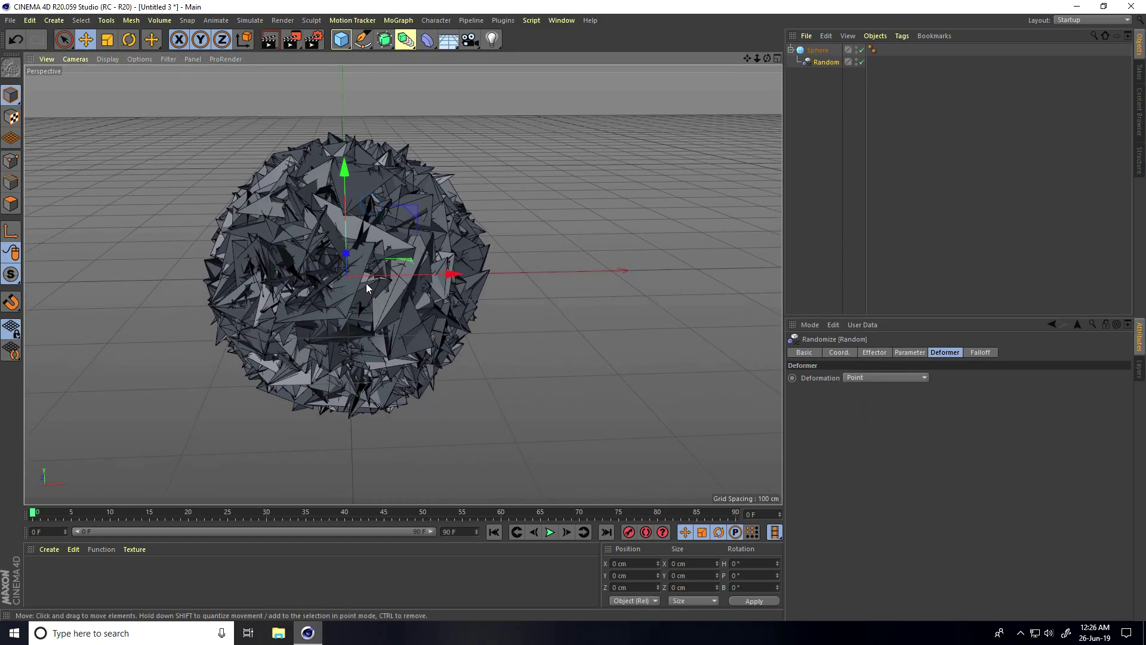
pyautogui.scroll(1, 366, 287)
pyautogui.click(985, 353)
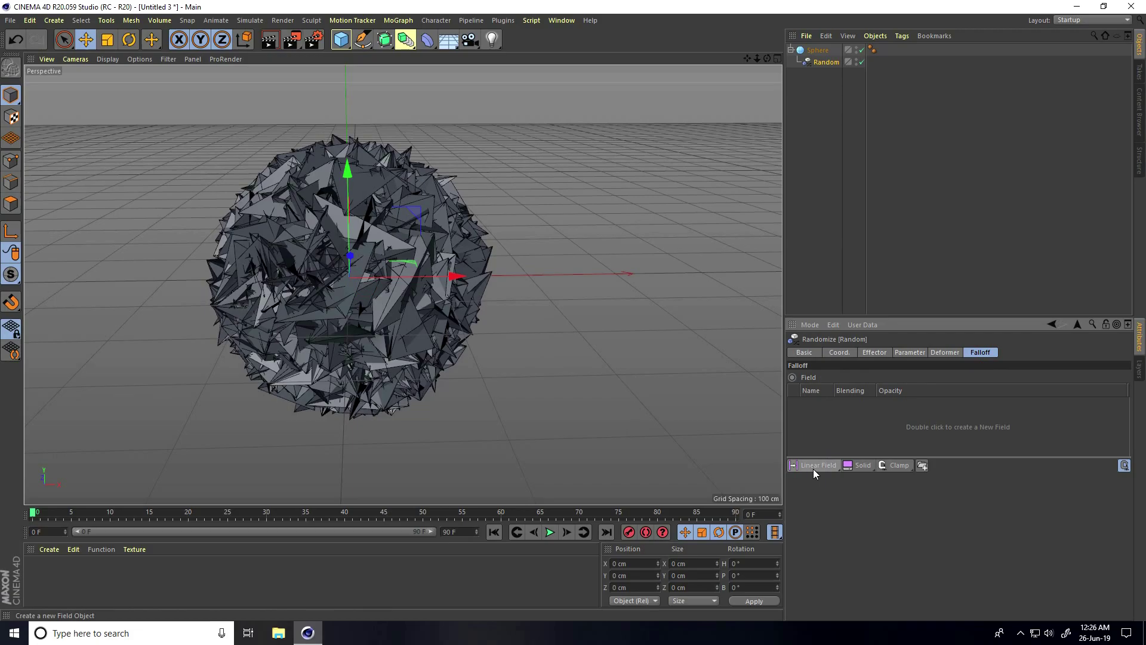
# Add a Spherical Field on the sphere's right side and set position offset to 0, 0, 100 cm.
pyautogui.moveTo(832, 468); pyautogui.dragTo(908, 506)
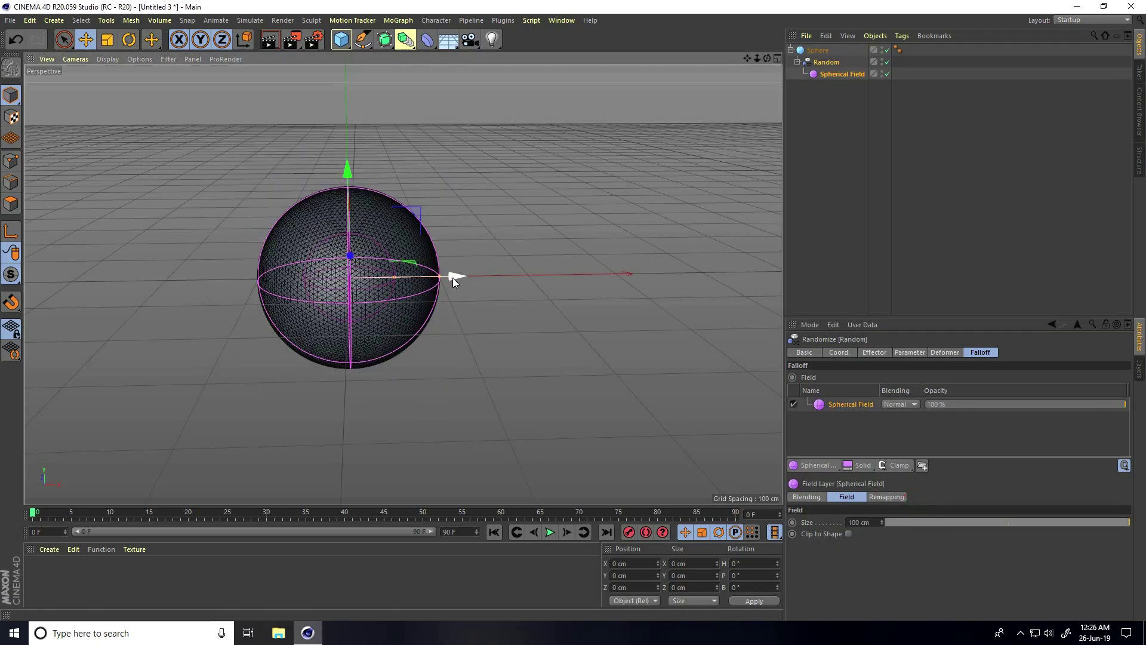
pyautogui.moveTo(454, 281); pyautogui.dragTo(561, 293)
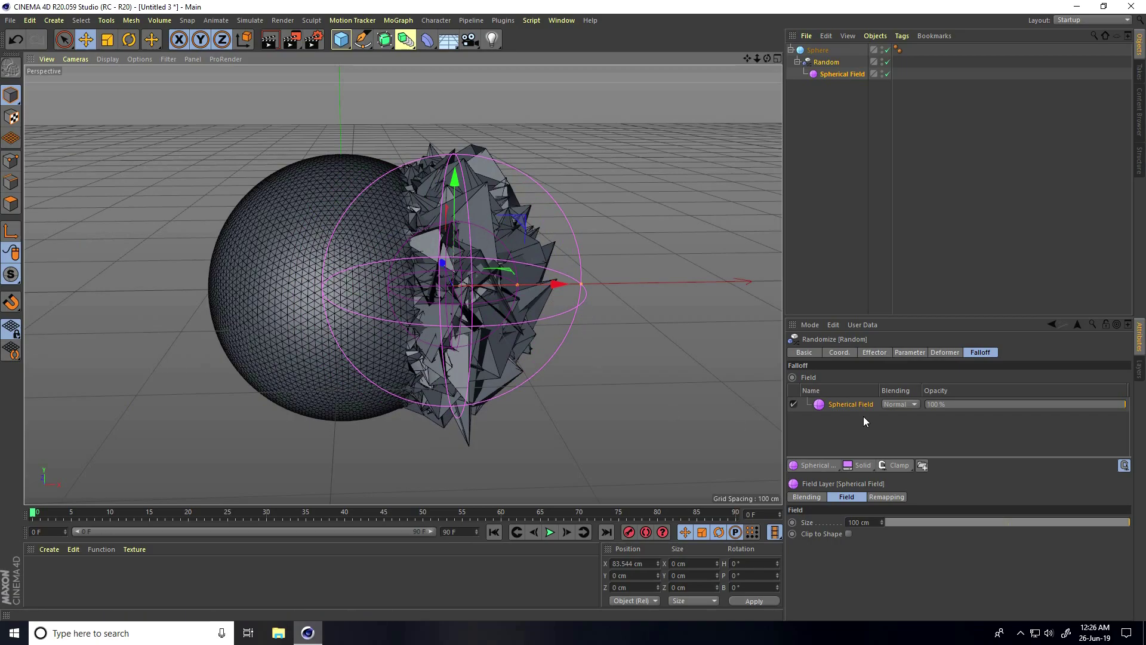
pyautogui.click(912, 353)
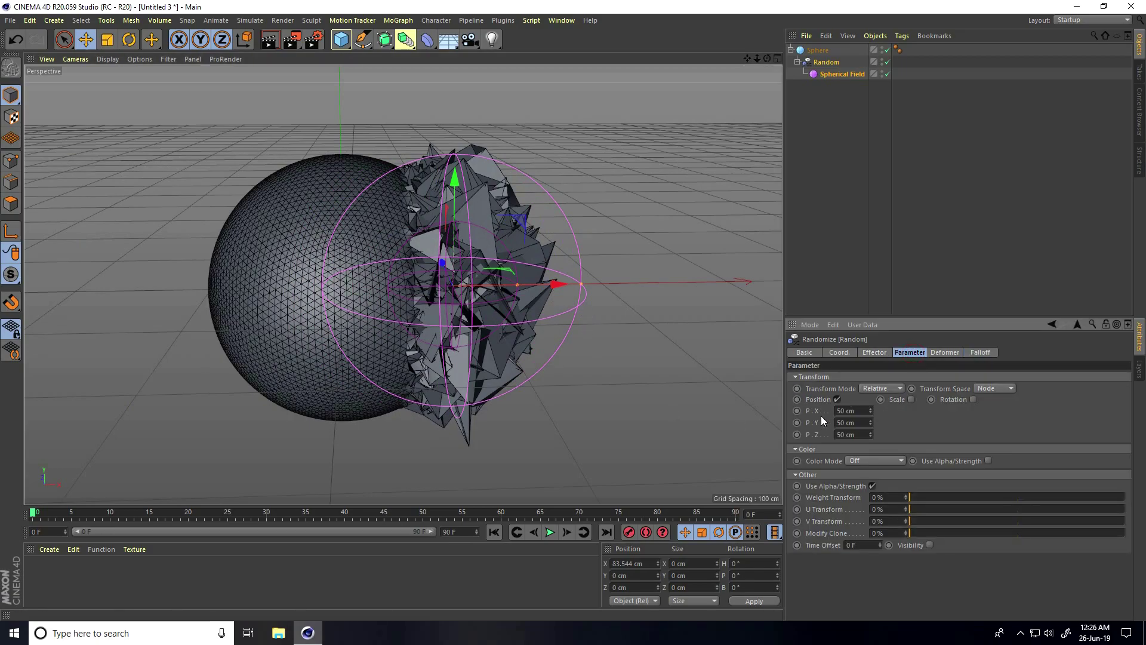
pyautogui.doubleClick(858, 412)
pyautogui.write('0')
pyautogui.press('Tab')
pyautogui.write('0')
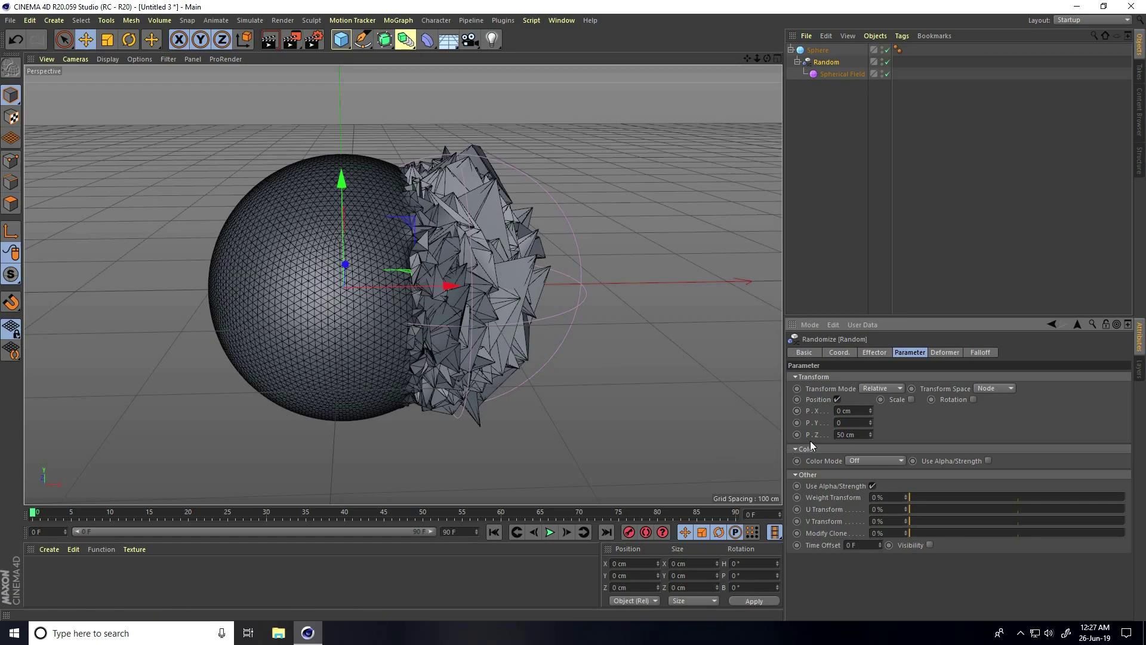
pyautogui.write('100')
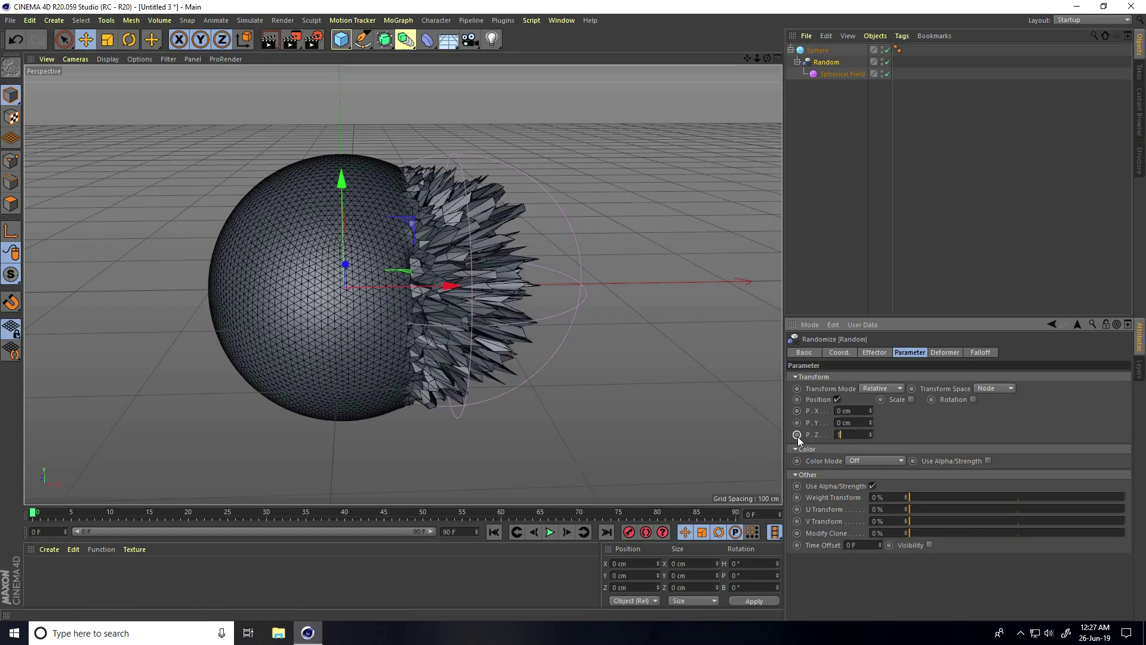
pyautogui.press('Return')
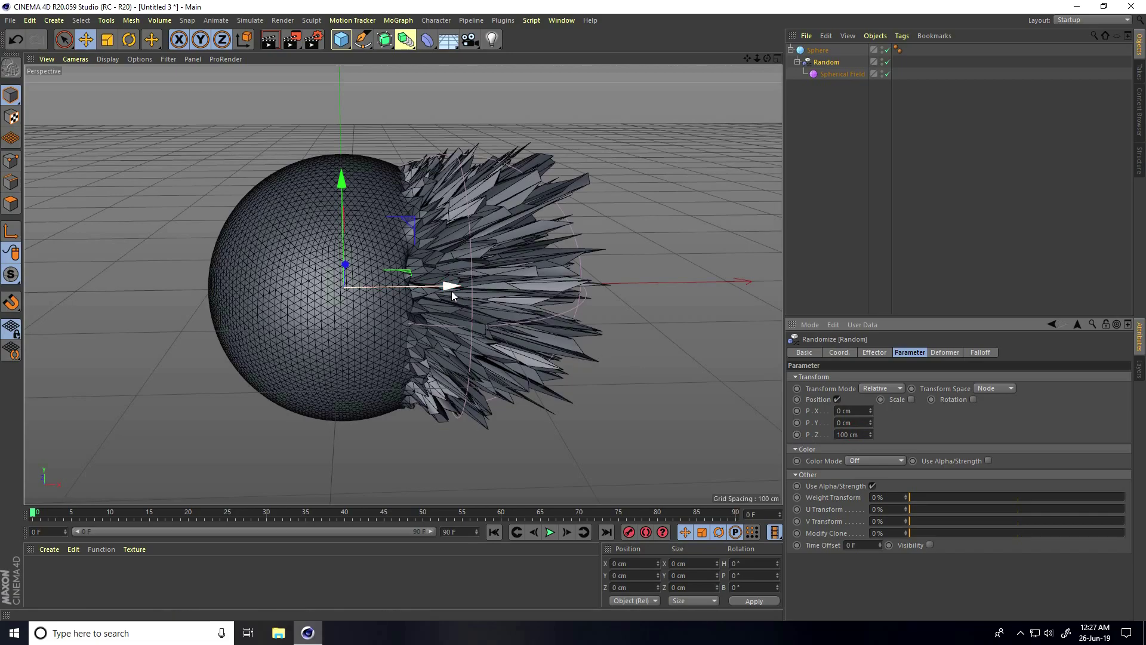
pyautogui.click(840, 73)
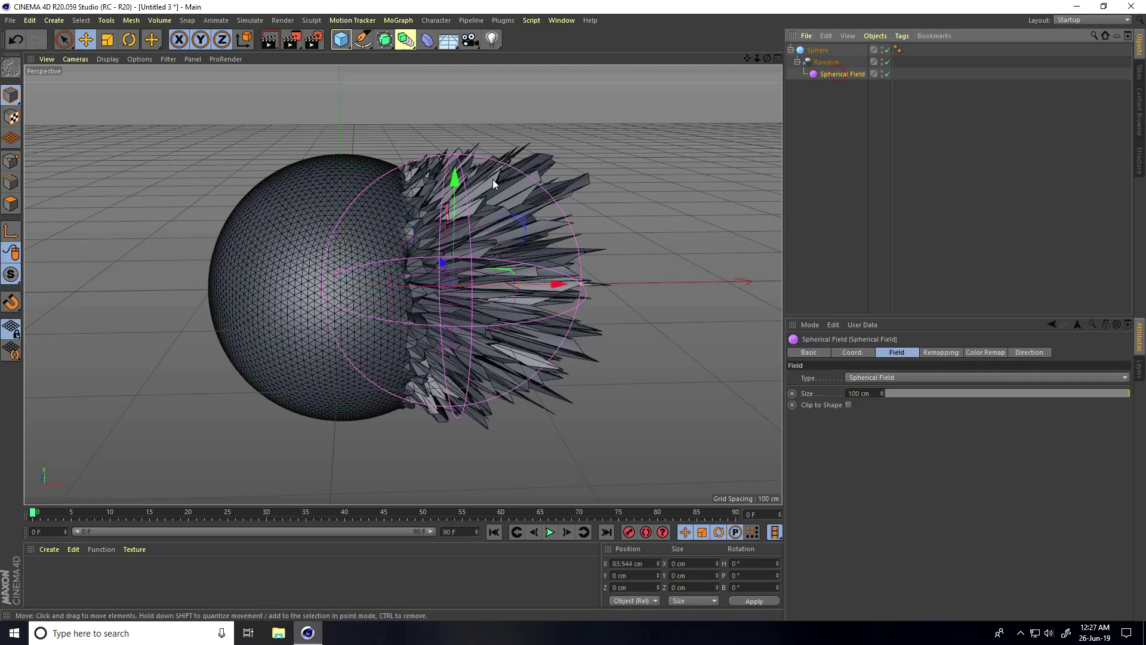
# Place the Spherical Field at X -220 cm for frame 0.
pyautogui.moveTo(549, 289); pyautogui.dragTo(326, 339)
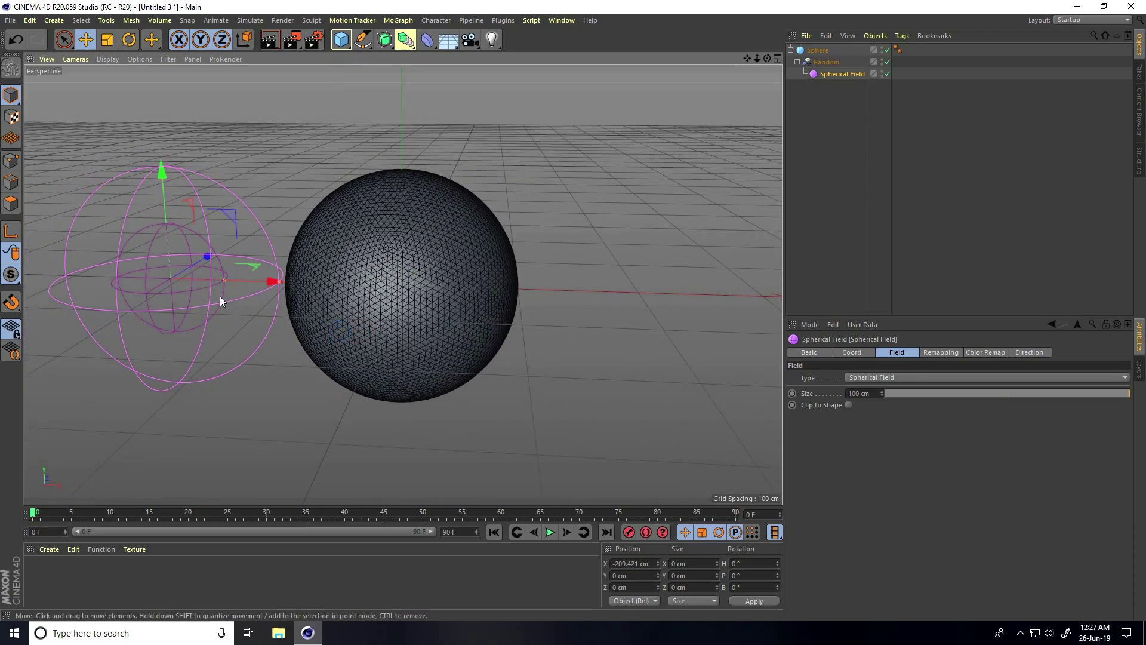
pyautogui.click(853, 352)
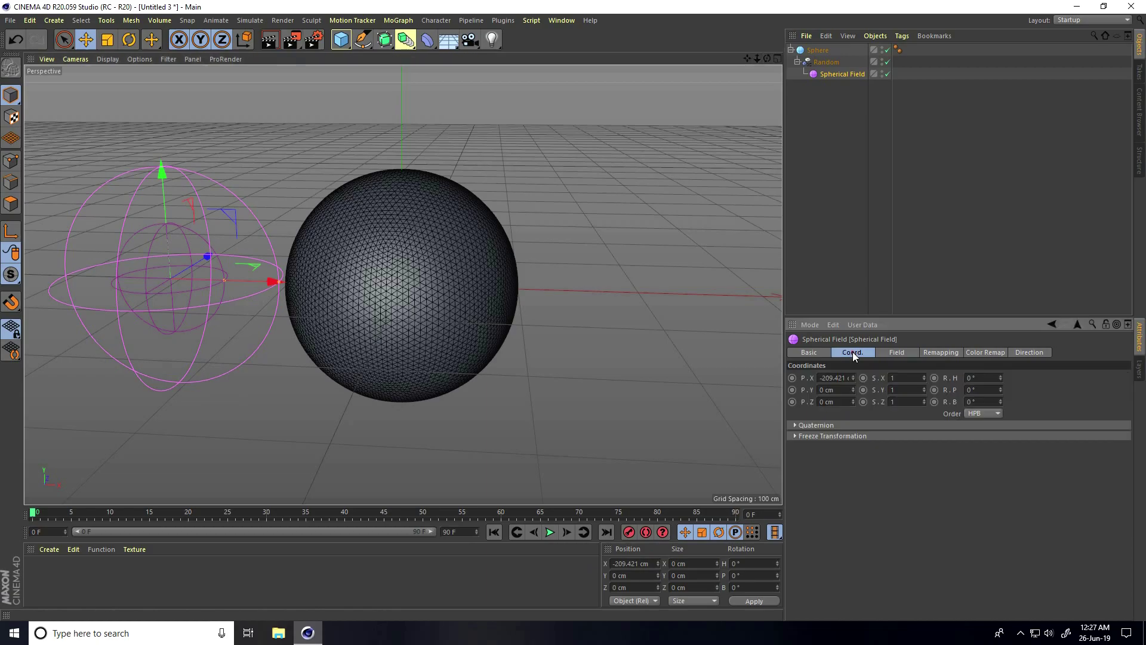
pyautogui.doubleClick(842, 377)
pyautogui.write('200')
pyautogui.press('Return')
pyautogui.doubleClick(850, 378)
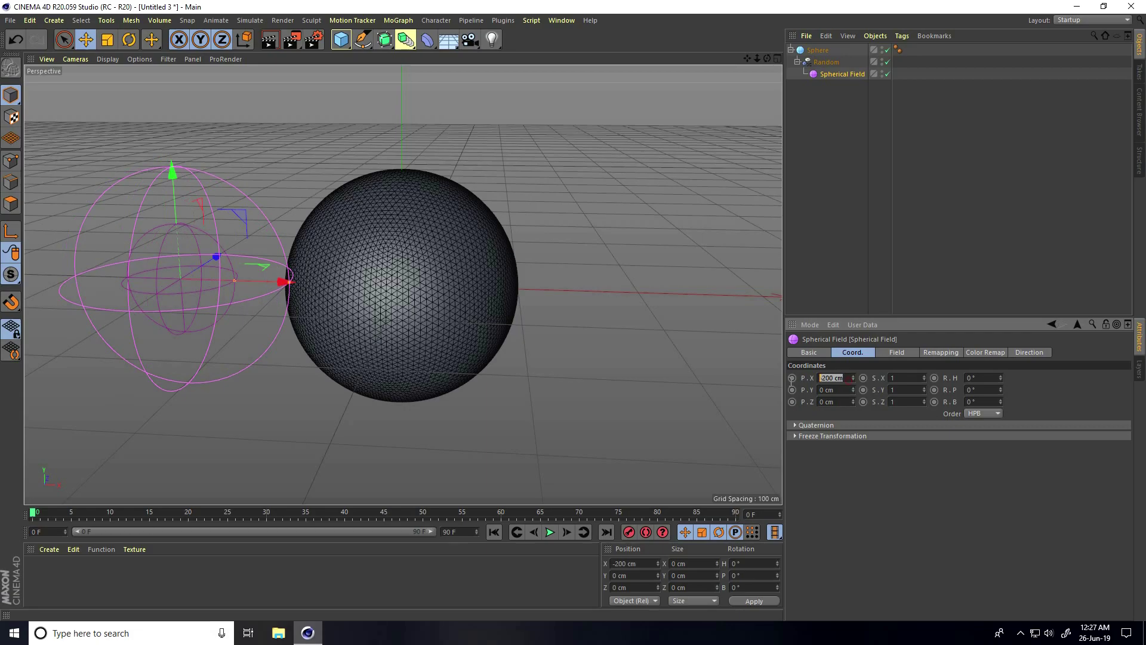
pyautogui.write('-220')
pyautogui.press('Return')
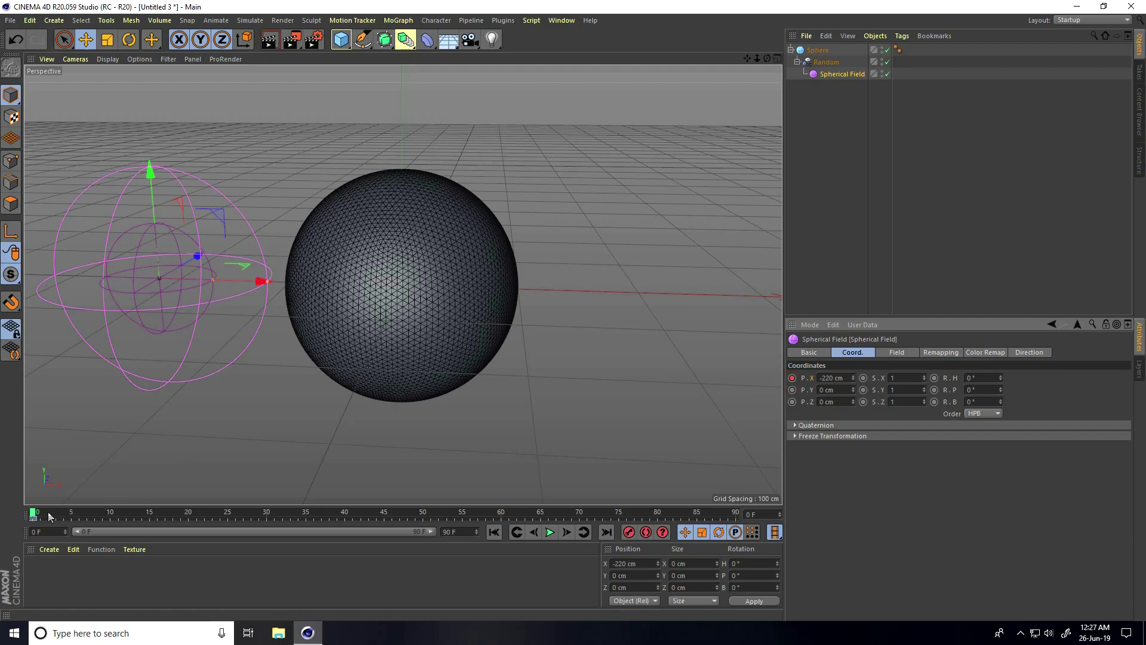
# At frame 50, set the field's X to 220 cm, keyframe it, and rewind to frame 0.
pyautogui.moveTo(33, 515); pyautogui.dragTo(426, 519)
pyautogui.moveTo(261, 281); pyautogui.dragTo(759, 331)
pyautogui.click(842, 377)
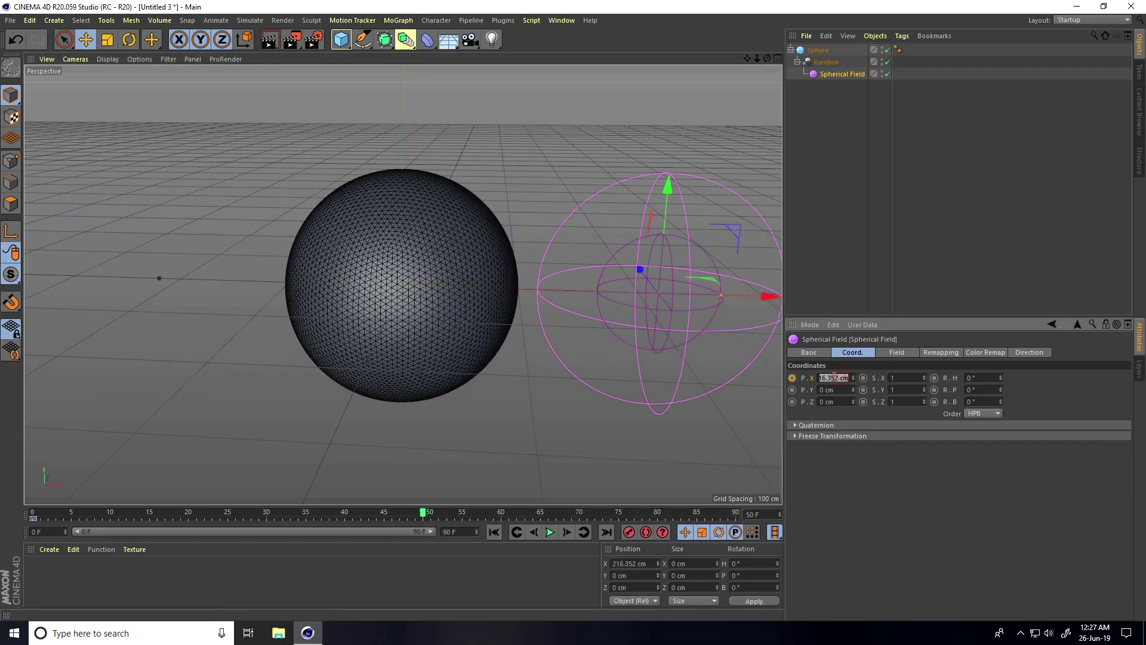
pyautogui.write('220')
pyautogui.press('Return')
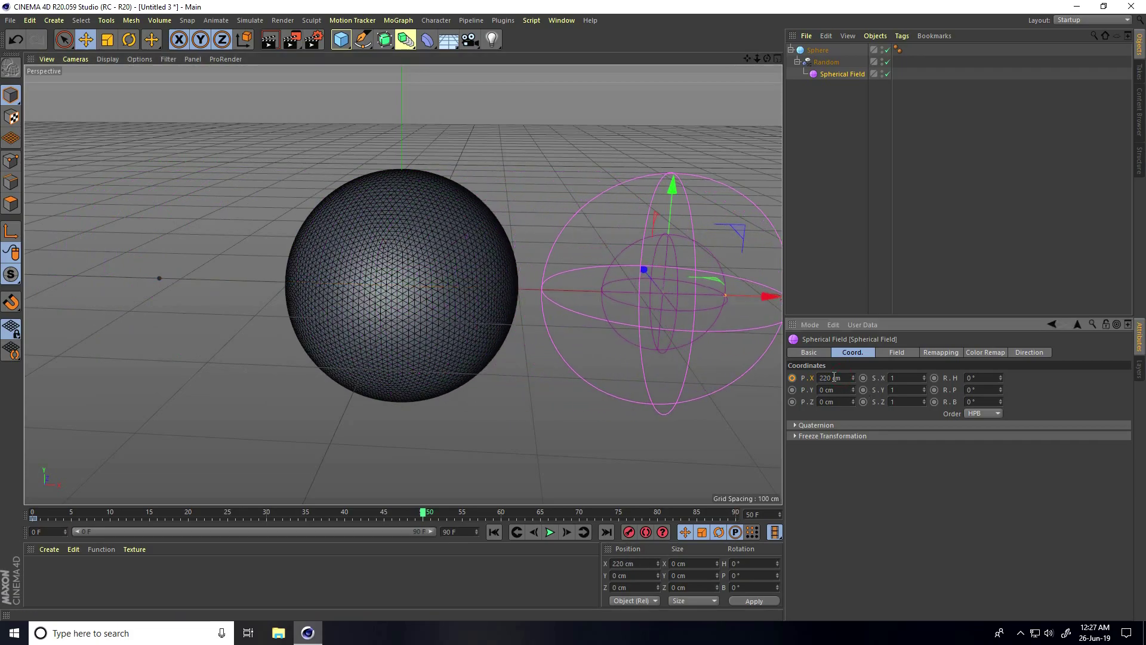
pyautogui.click(792, 378)
pyautogui.click(495, 532)
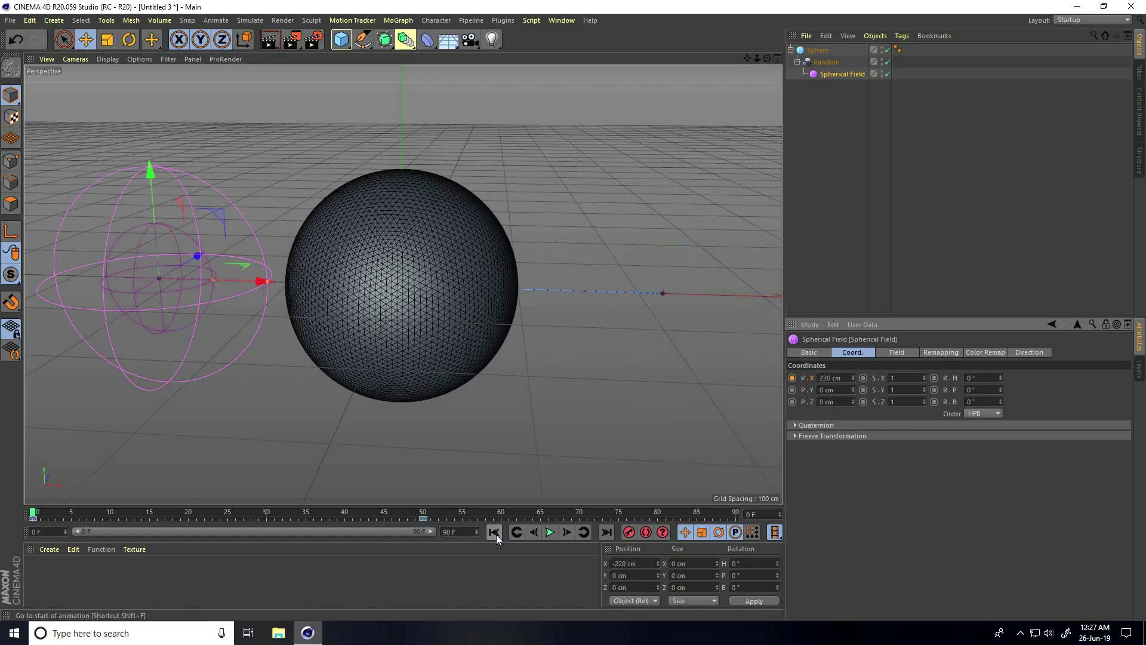
# Preview the field sweep, then extend the timeline end and preview range to frame 100.
pyautogui.click(549, 533)
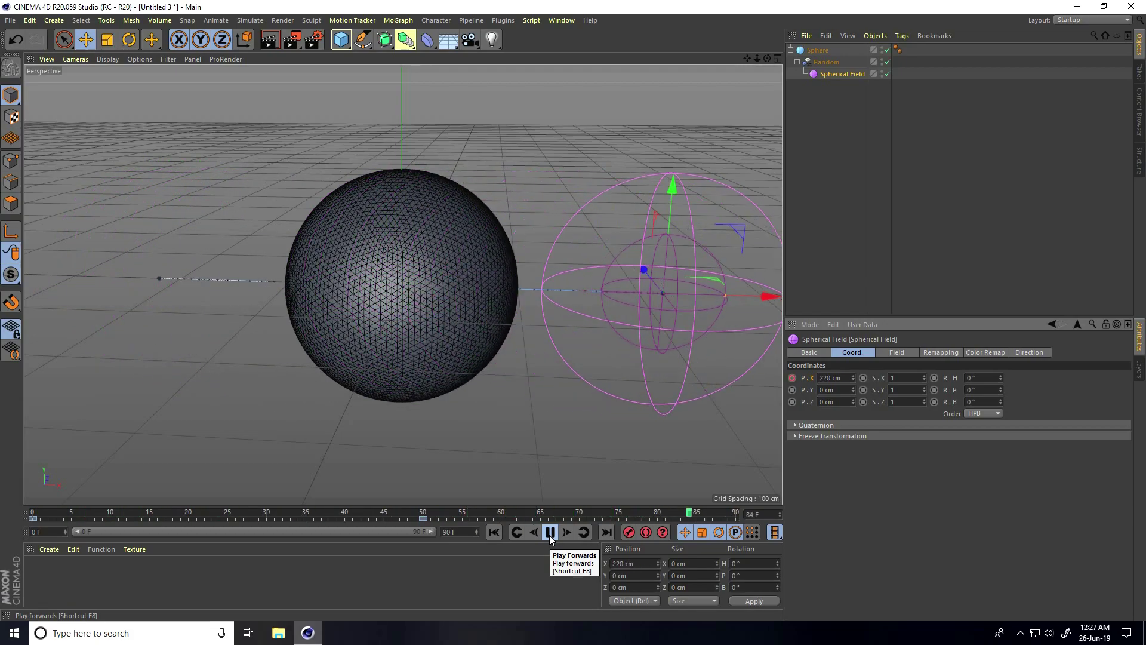
pyautogui.click(550, 537)
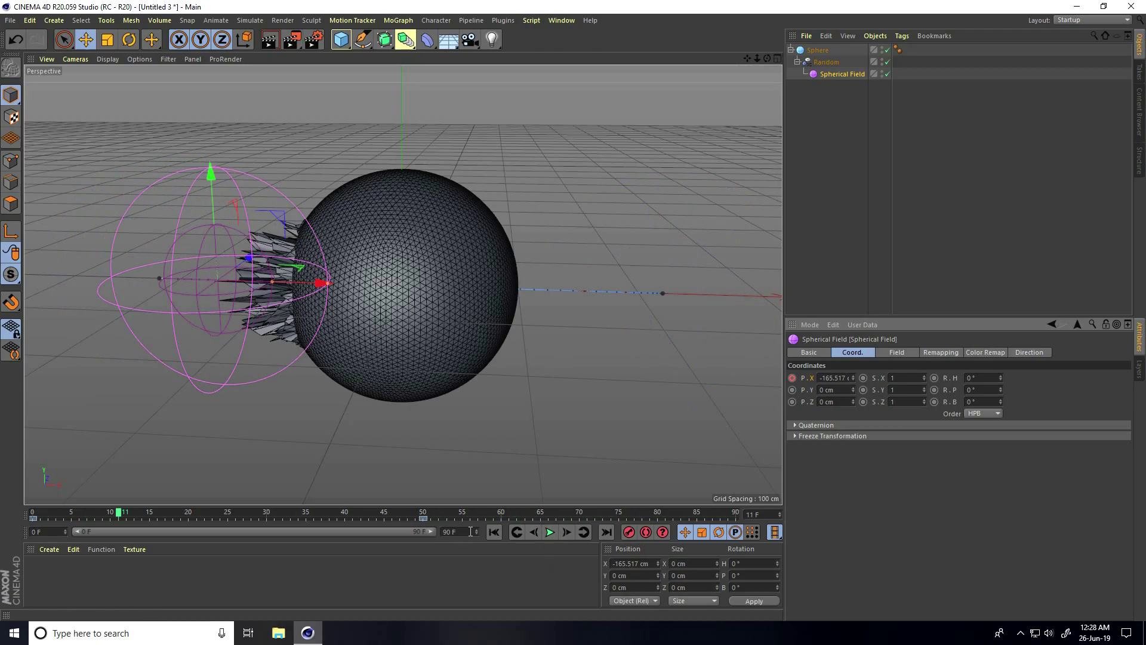
pyautogui.moveTo(470, 532); pyautogui.dragTo(441, 536)
pyautogui.write('1')
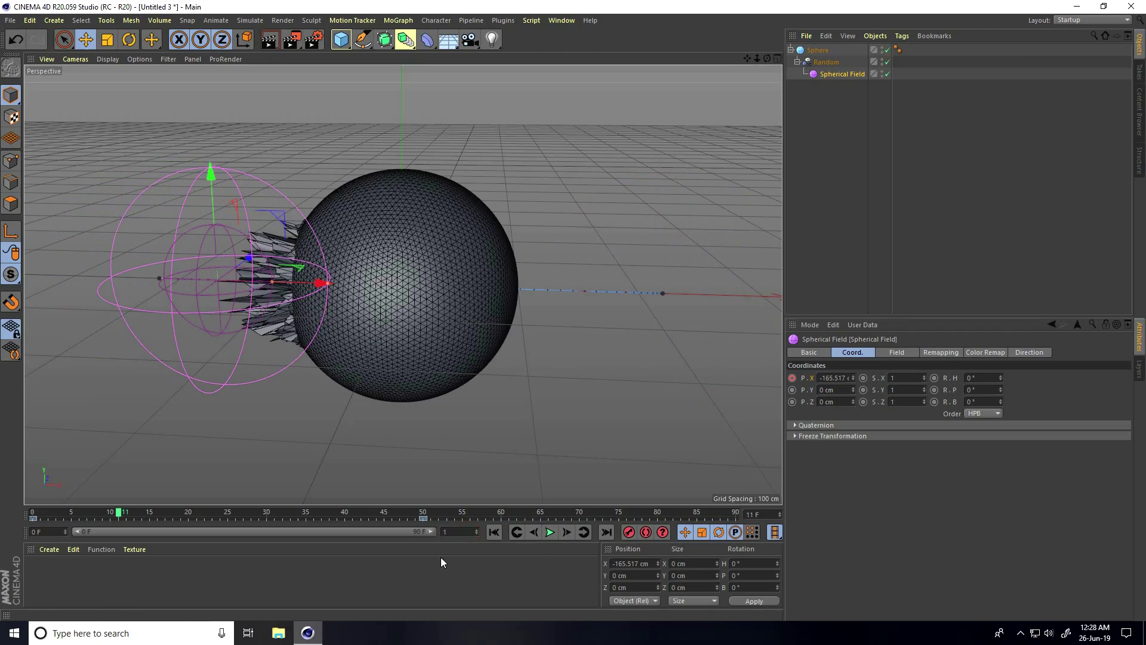
pyautogui.write('00')
pyautogui.press('Return')
pyautogui.moveTo(399, 536); pyautogui.dragTo(465, 534)
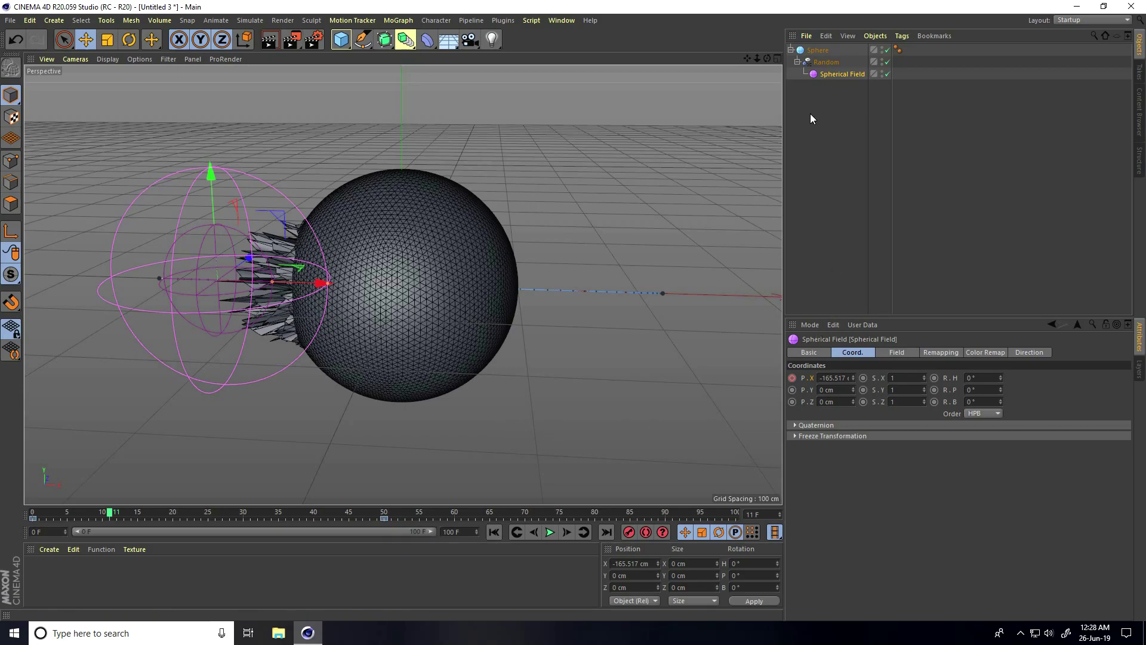
# Add a Delay modifier layer to the Random effector's falloff.
pyautogui.click(827, 62)
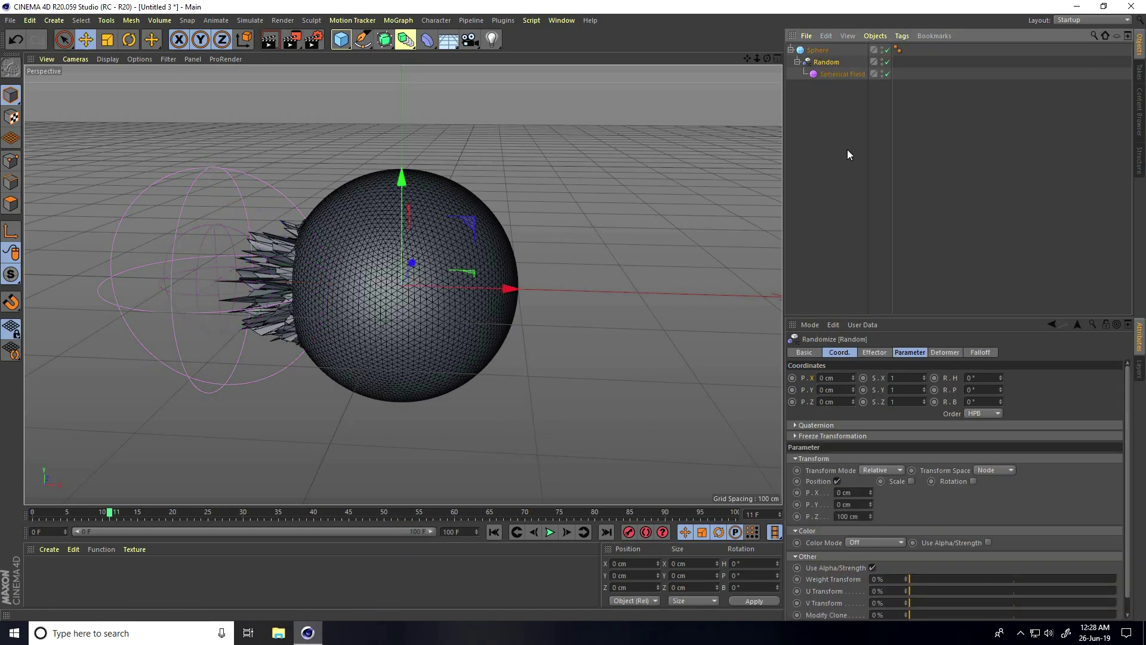
pyautogui.click(981, 354)
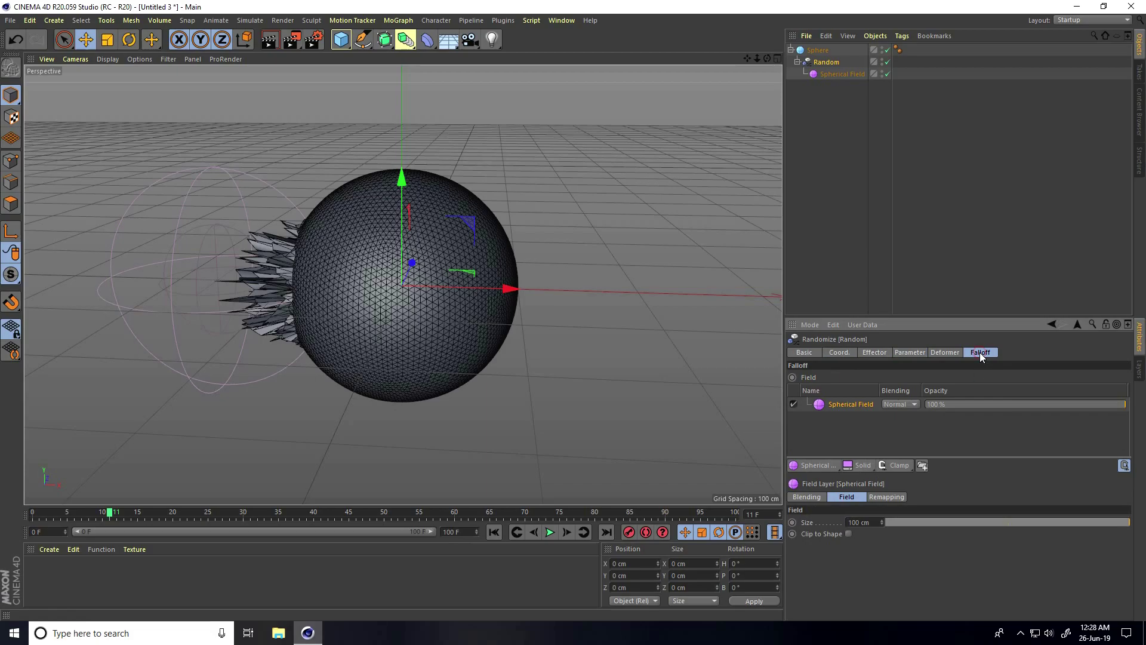
pyautogui.click(836, 467)
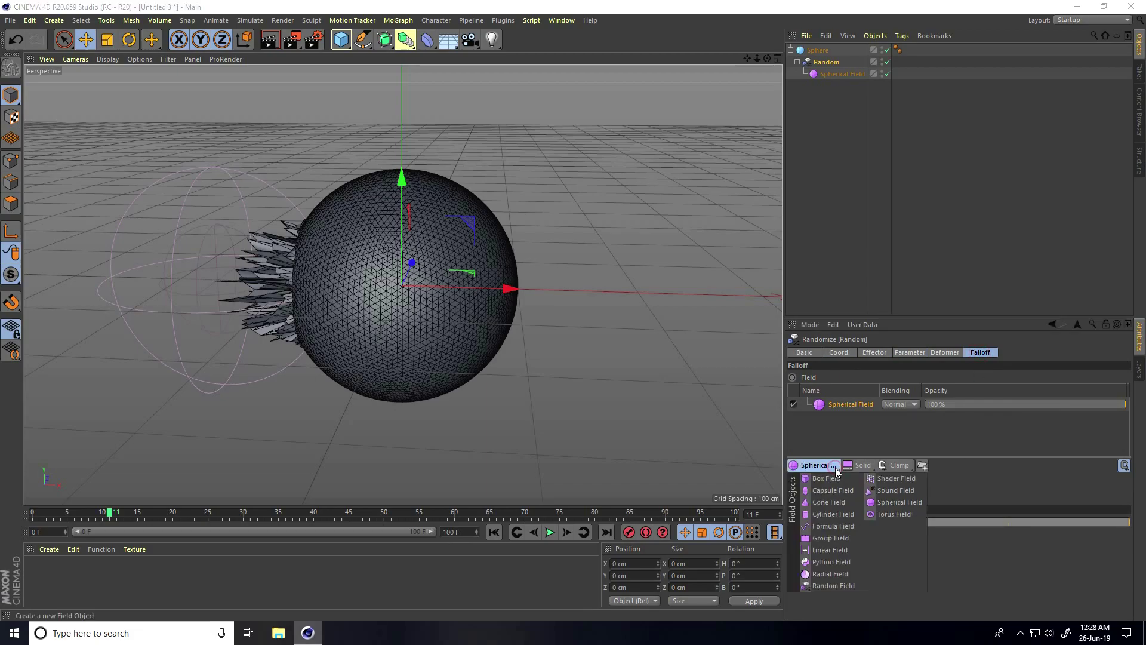
pyautogui.click(837, 432)
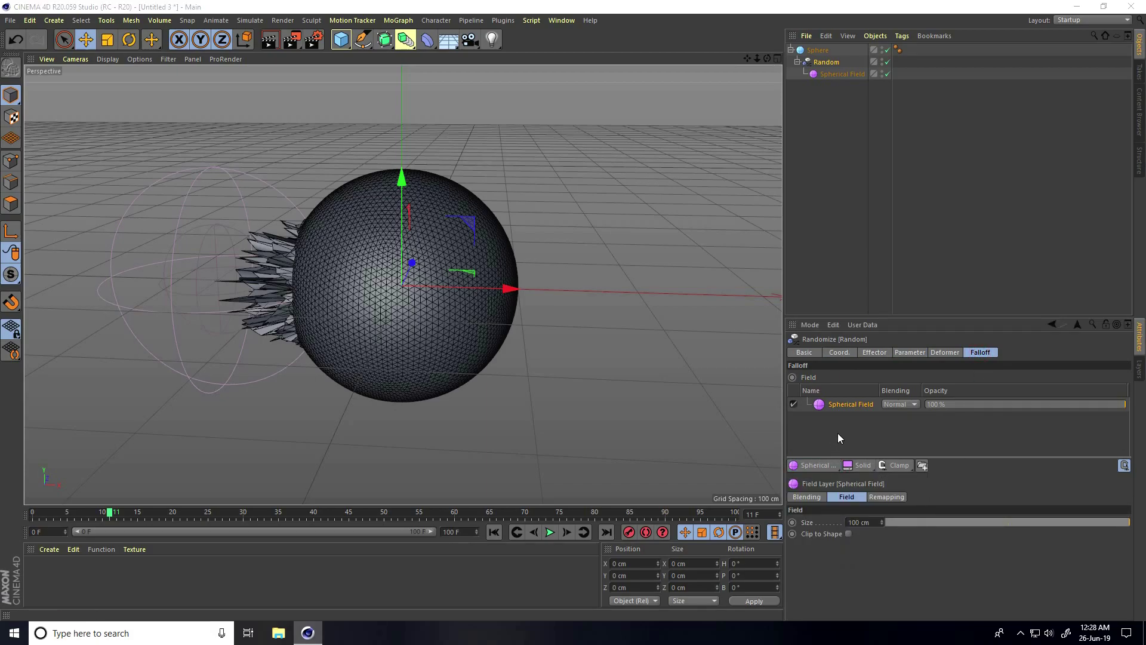
pyautogui.click(906, 467)
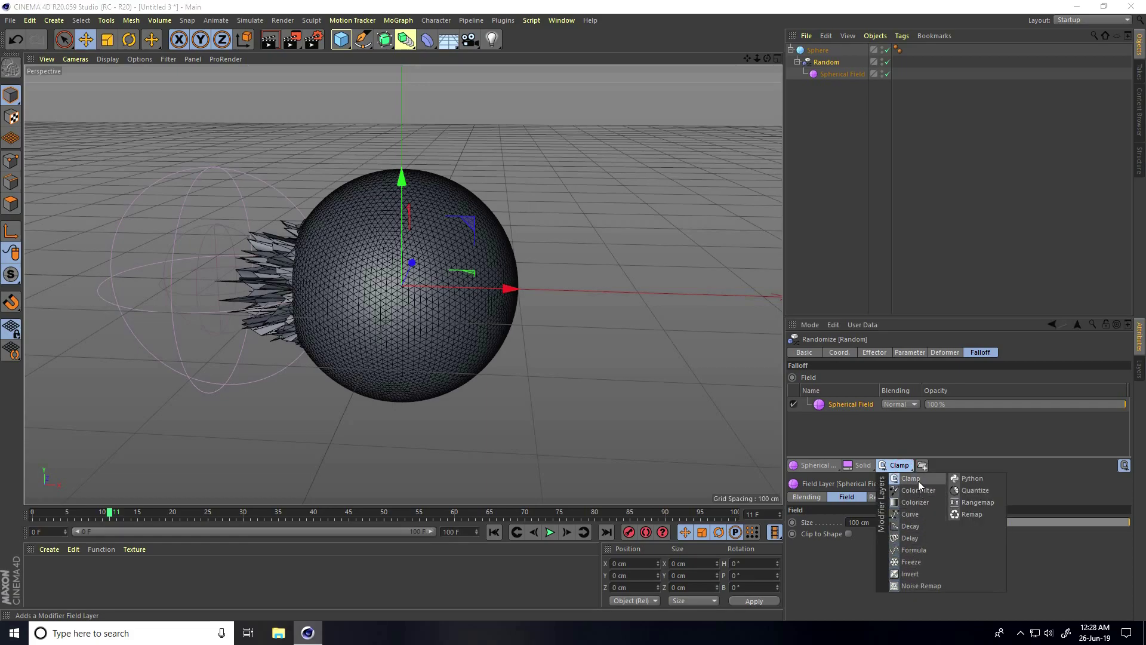
pyautogui.click(915, 537)
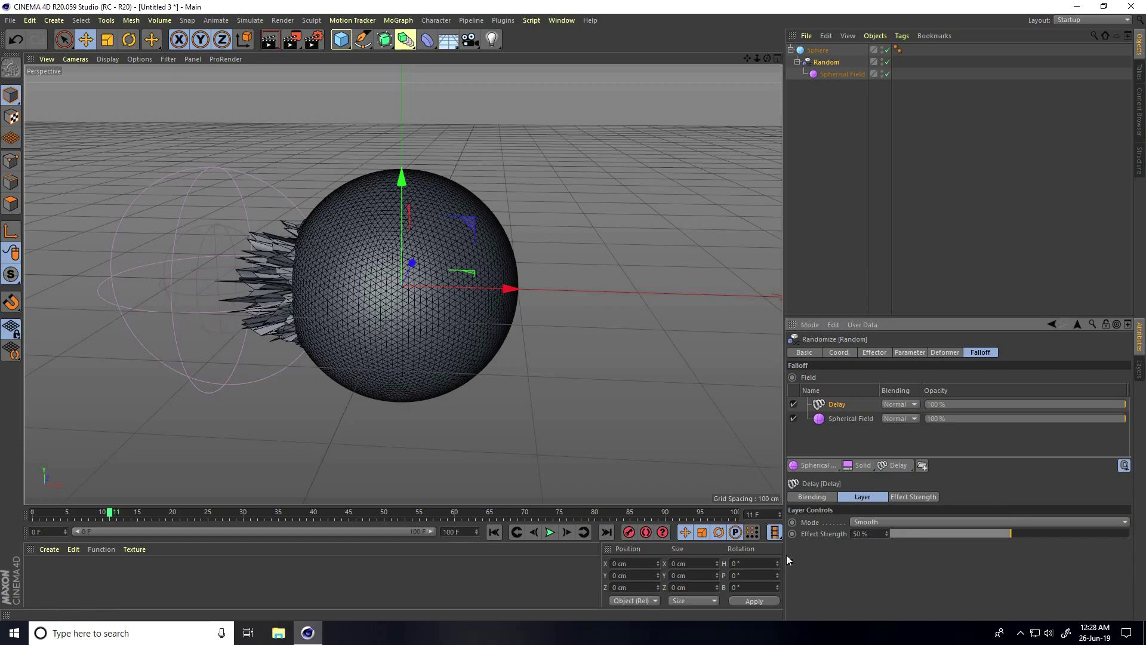
# Play the Smooth-delay animation, then switch the Delay mode to Spring and replay.
pyautogui.click(493, 532)
pyautogui.click(548, 535)
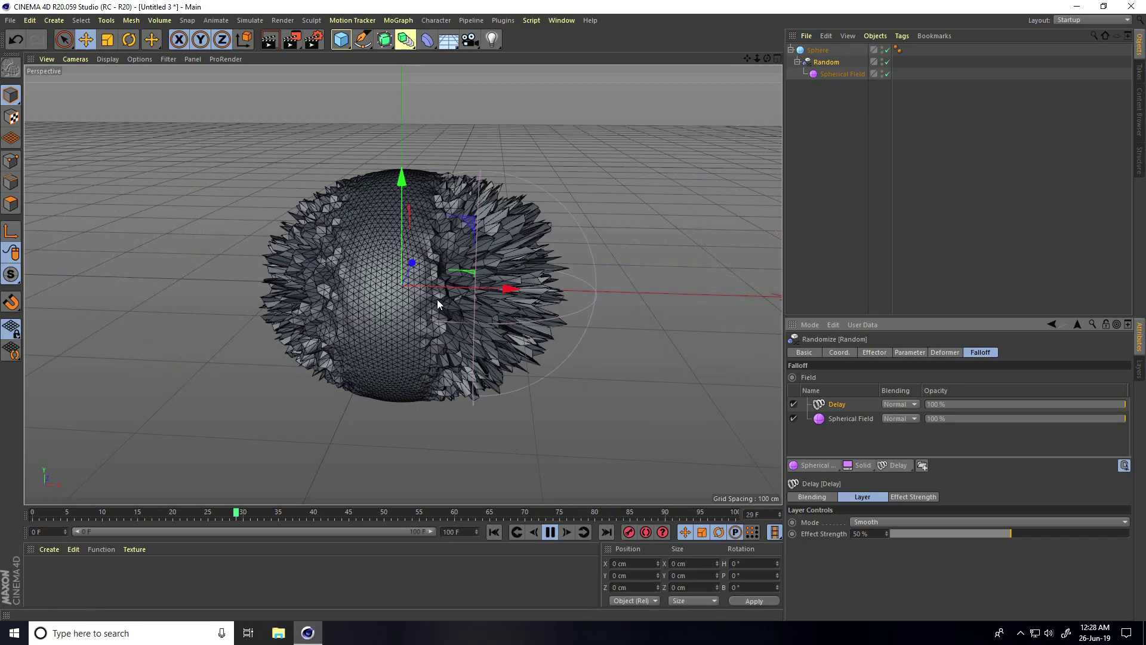
pyautogui.click(551, 532)
pyautogui.click(882, 523)
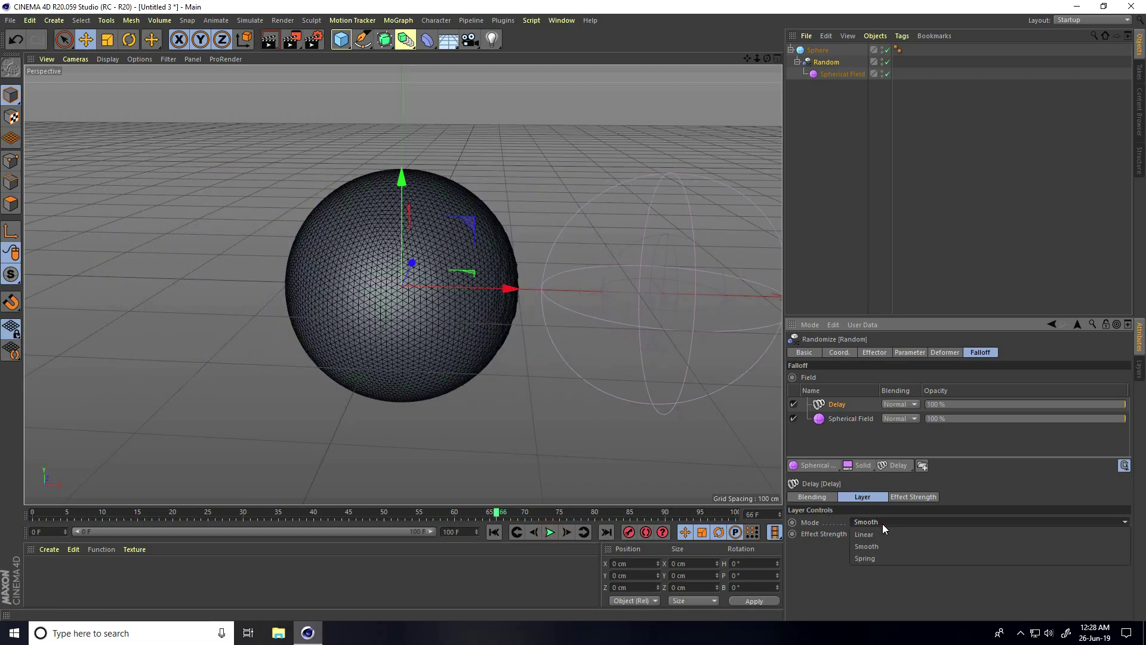
pyautogui.click(862, 557)
pyautogui.click(493, 532)
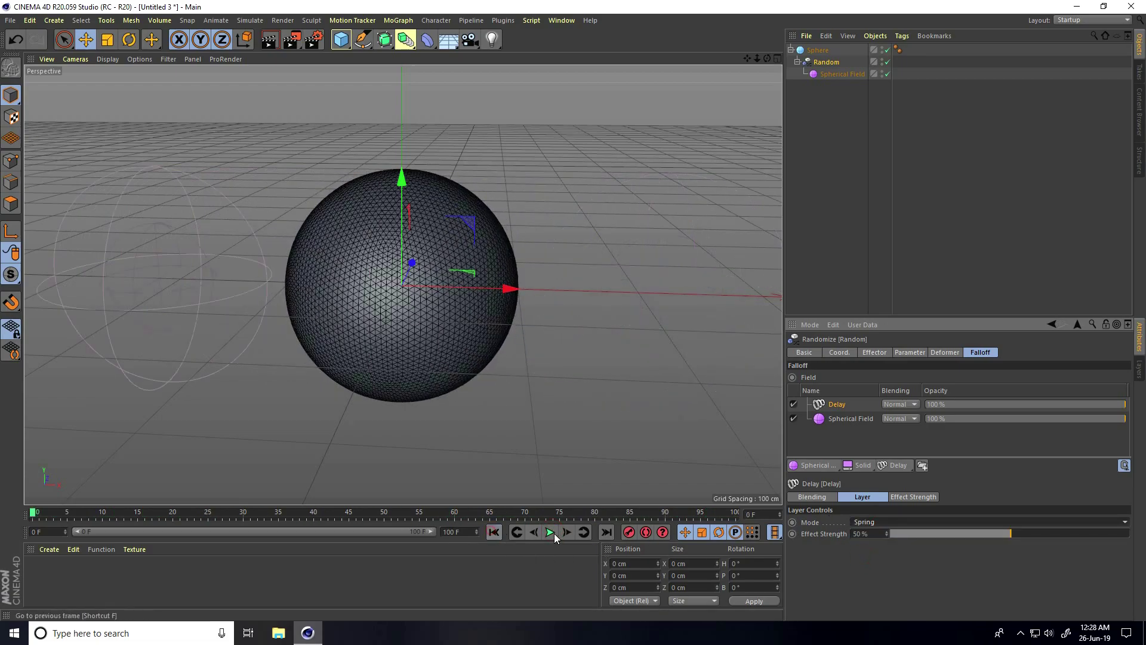
pyautogui.click(551, 532)
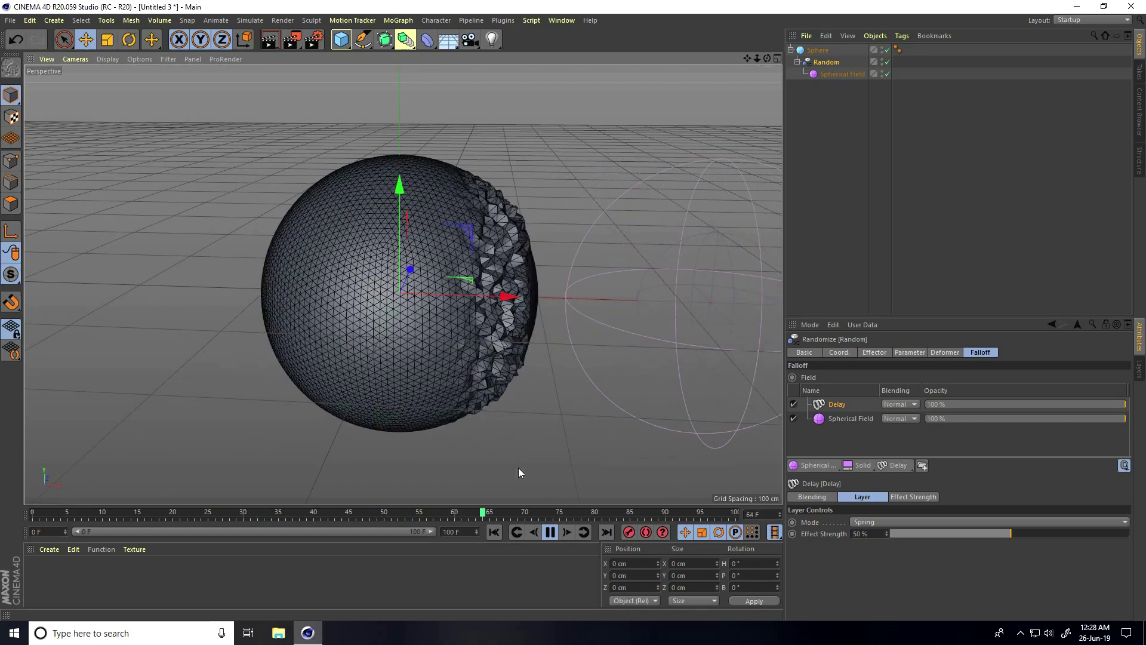
pyautogui.click(550, 532)
# Compare Smooth mode once more, then set the Delay mode back to Spring and replay.
pyautogui.click(874, 523)
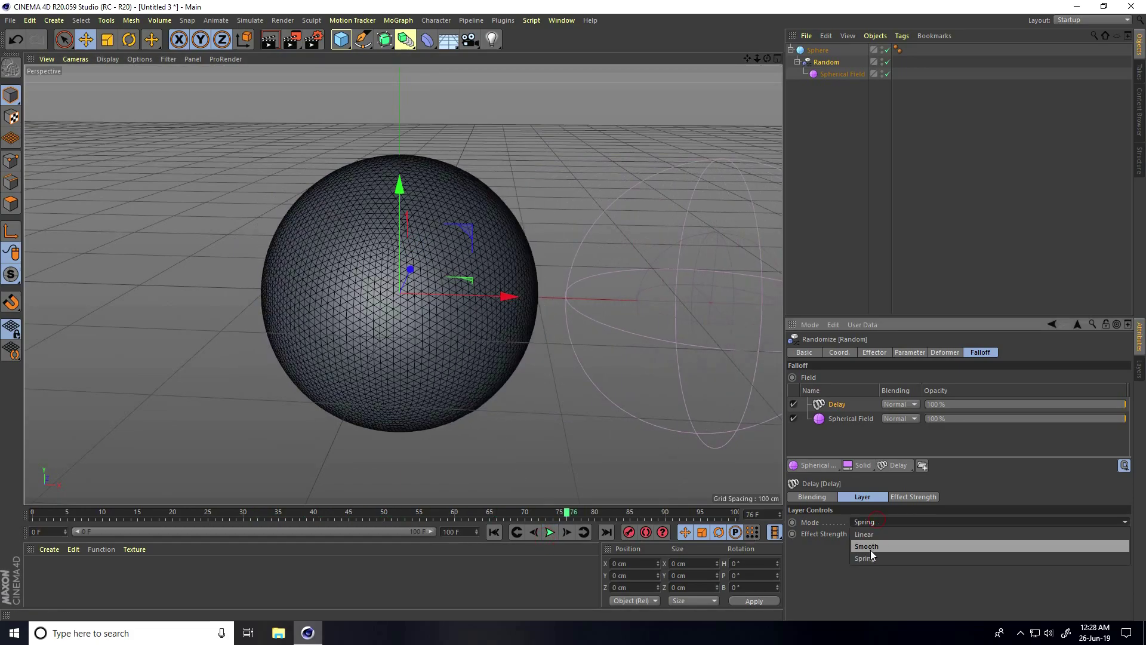
pyautogui.click(871, 548)
pyautogui.click(494, 531)
pyautogui.click(550, 532)
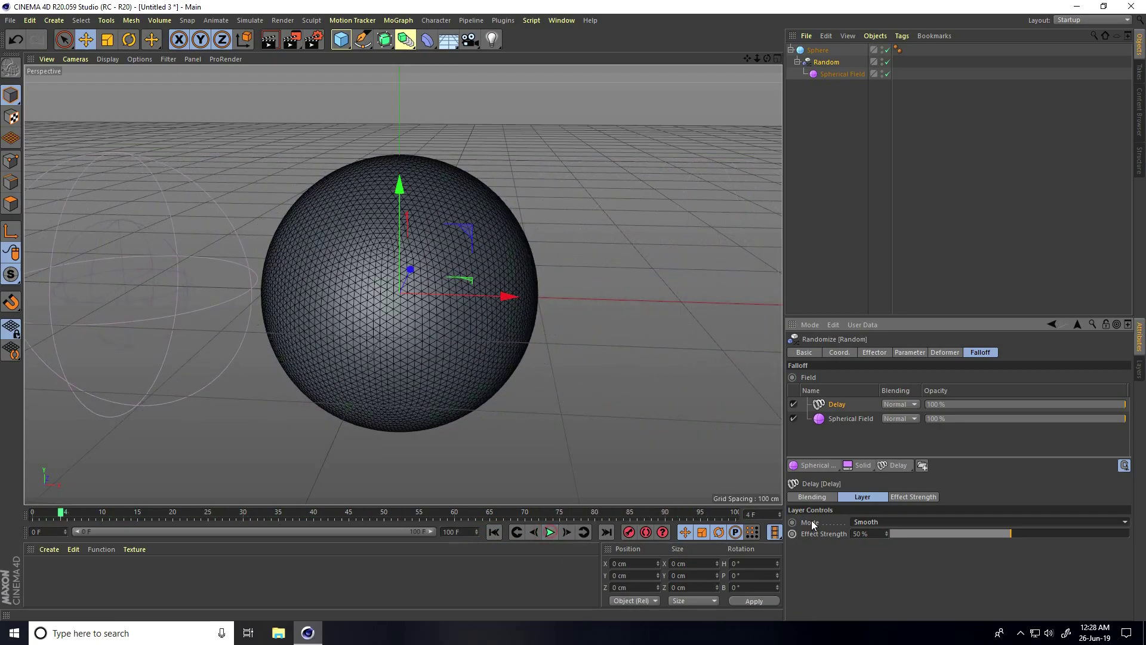
pyautogui.click(877, 522)
pyautogui.click(864, 559)
pyautogui.click(494, 532)
pyautogui.click(550, 532)
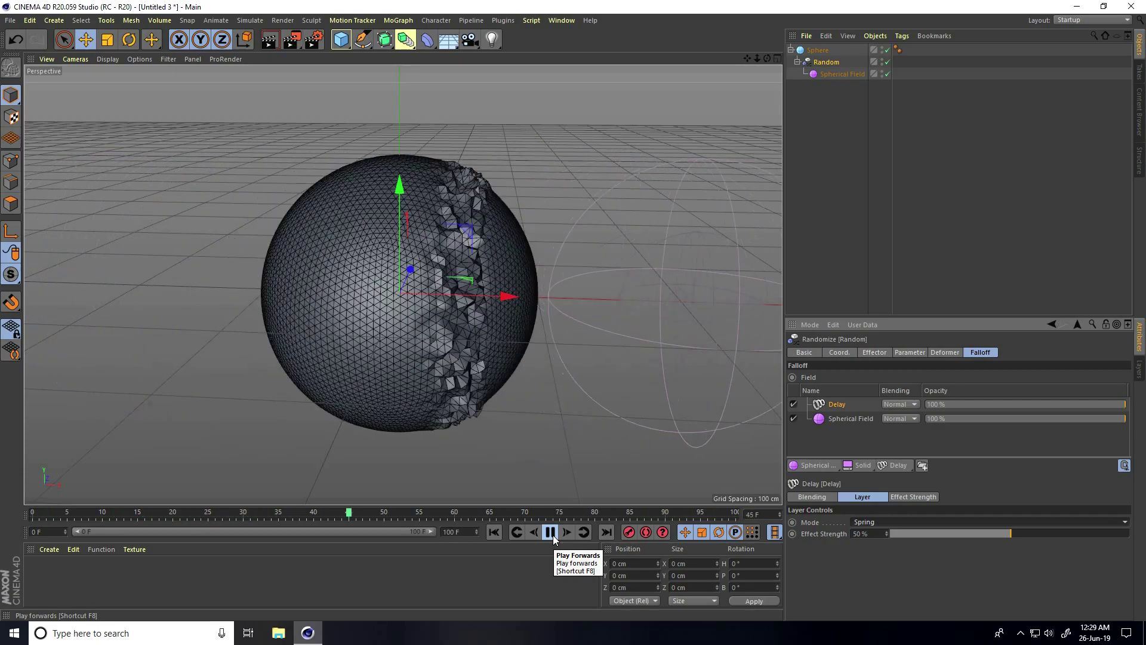
pyautogui.click(553, 535)
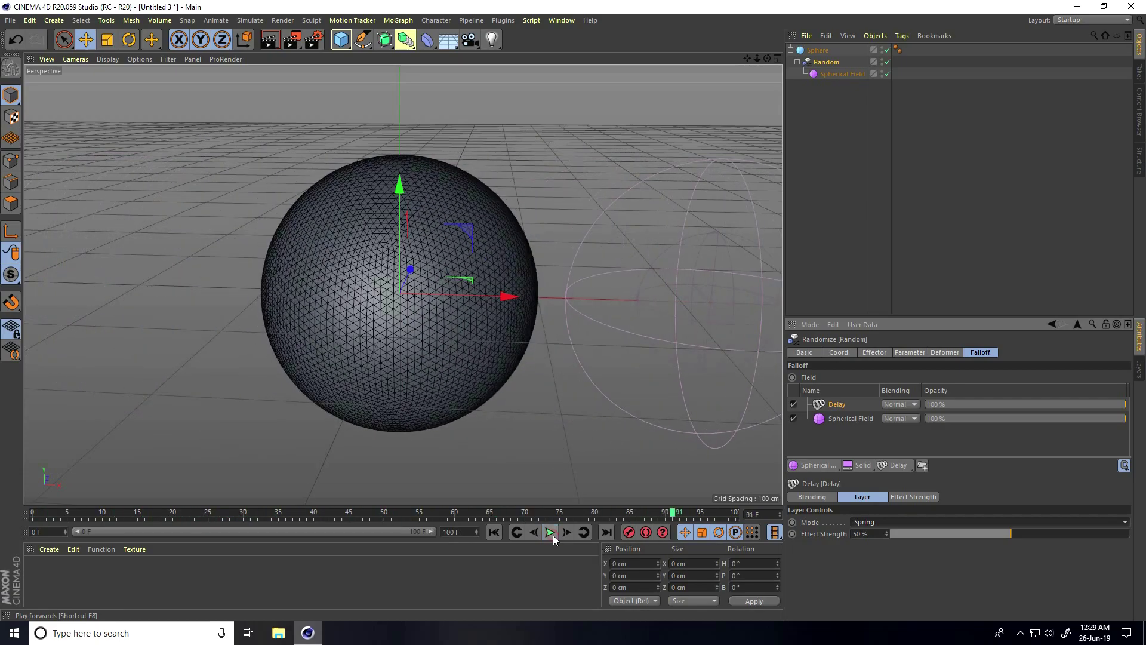
# Orbit around the sphere and replay the Spring-delay animation from frame 0.
pyautogui.click(493, 531)
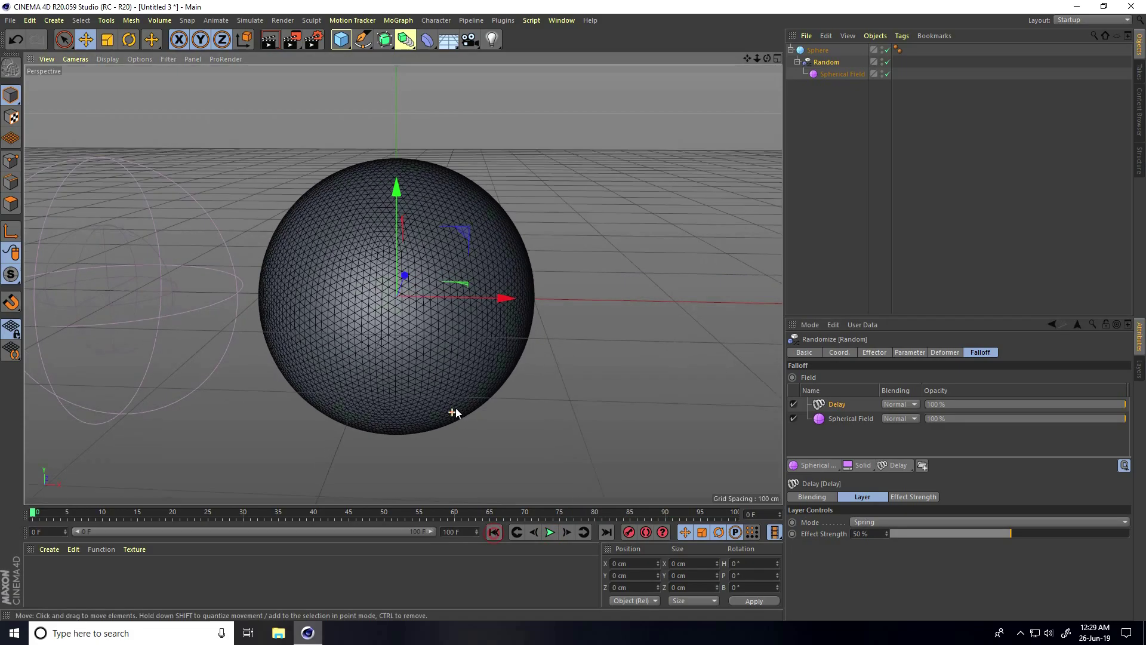
pyautogui.keyDown('alt'); pyautogui.moveTo(455, 412); pyautogui.dragTo(510, 578); pyautogui.keyUp('alt')
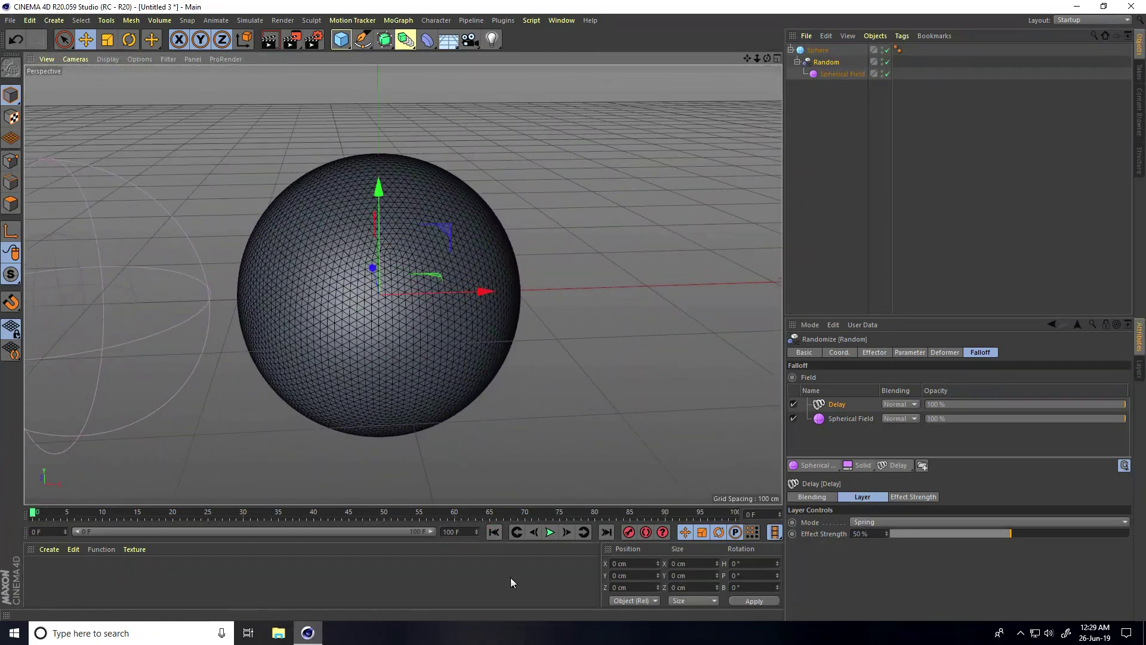
pyautogui.click(549, 532)
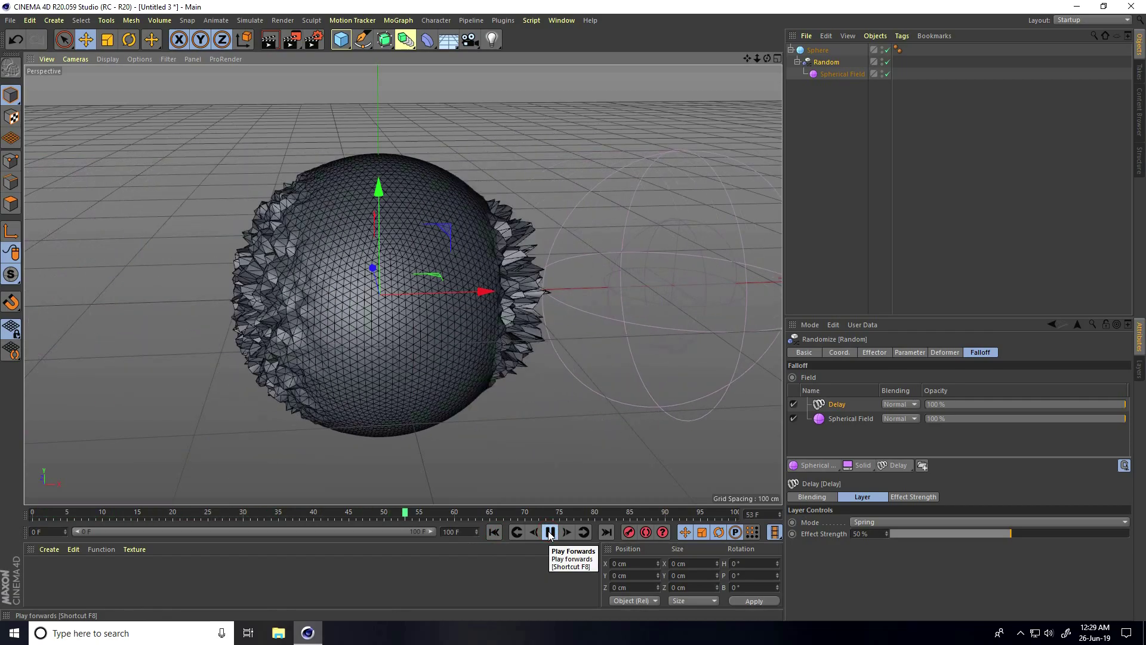
pyautogui.click(549, 532)
pyautogui.moveTo(460, 384)
pyautogui.keyDown('alt'); pyautogui.mouseDown()
pyautogui.moveTo(384, 369)
pyautogui.moveTo(410, 387)
pyautogui.moveTo(455, 373)
pyautogui.mouseUp(); pyautogui.keyUp('alt')
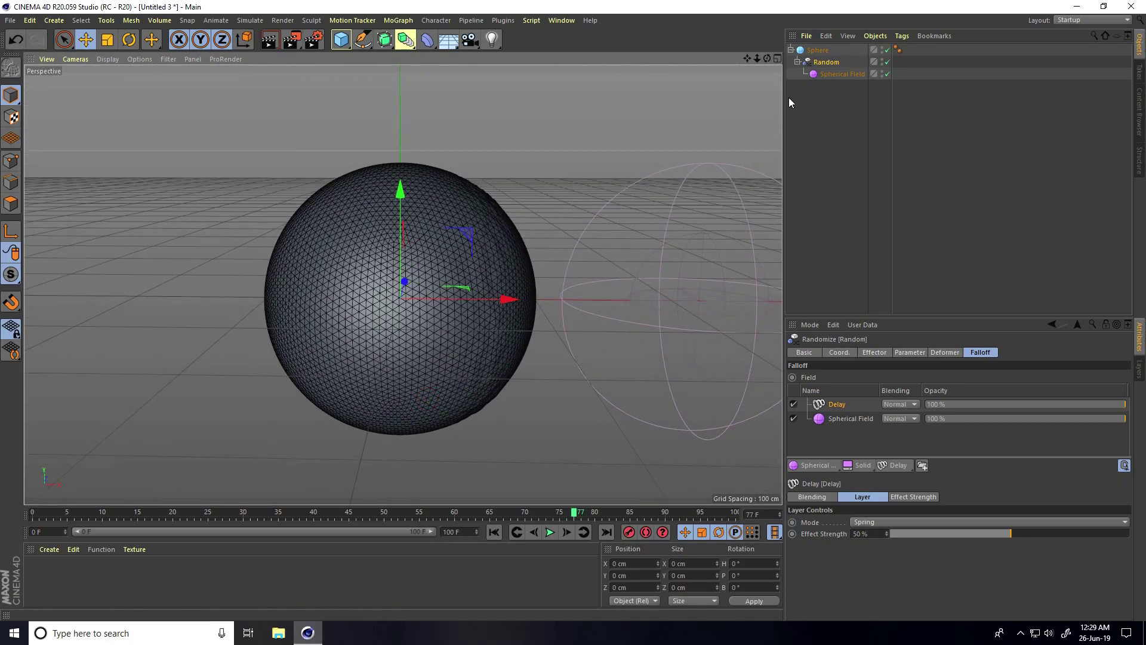
# Convert the sphere to an editable polygon object and check its child hierarchy.
pyautogui.click(818, 51)
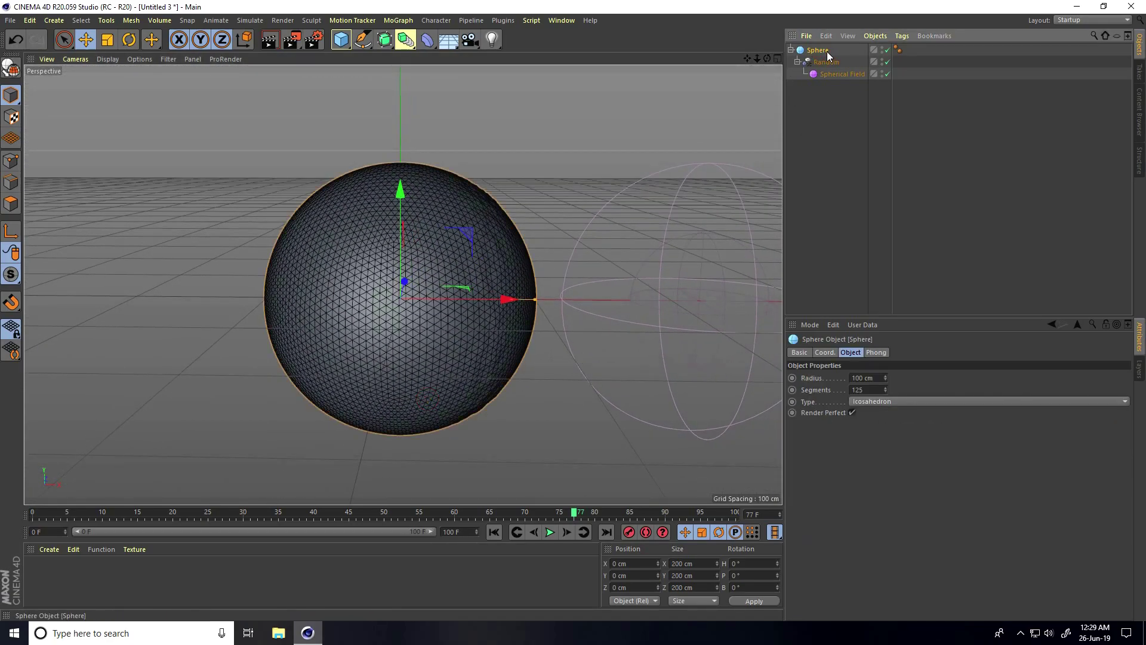
pyautogui.click(12, 68)
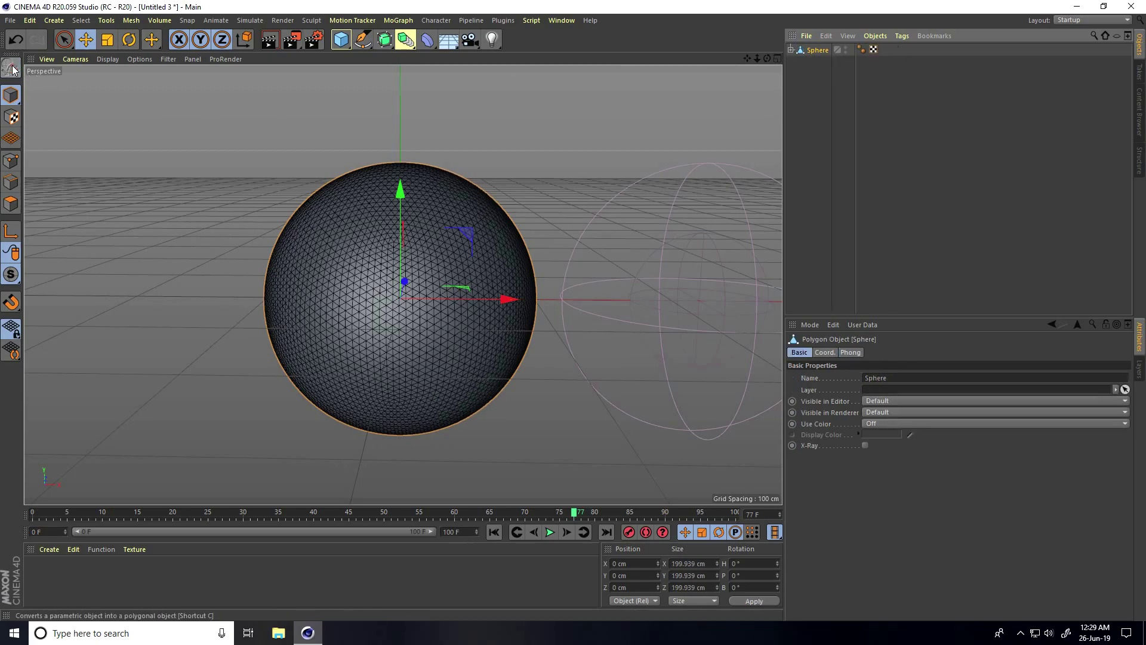
pyautogui.click(791, 50)
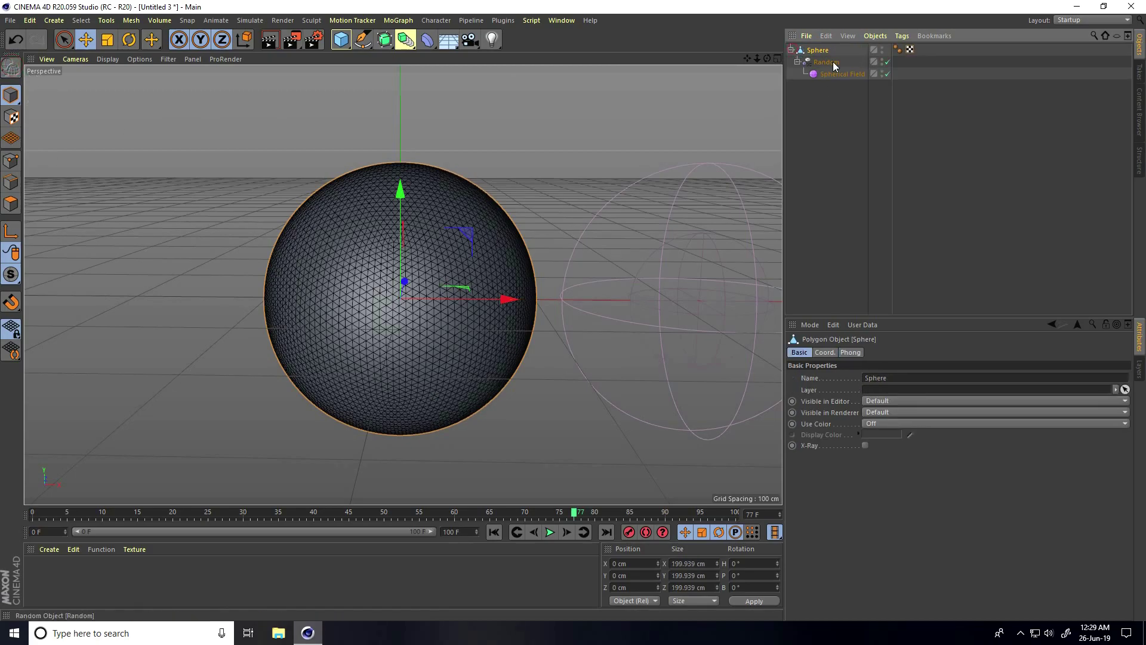
pyautogui.click(791, 50)
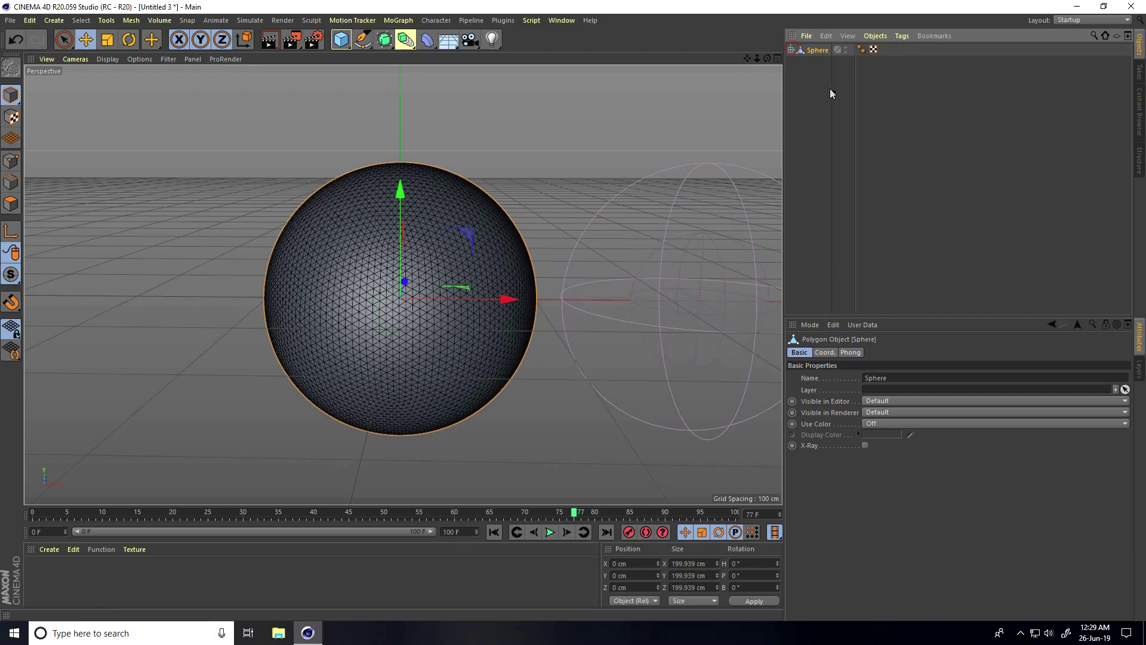
# Add a Tension character tag to the sphere and set its Amount to 50.
pyautogui.rightClick(813, 49)
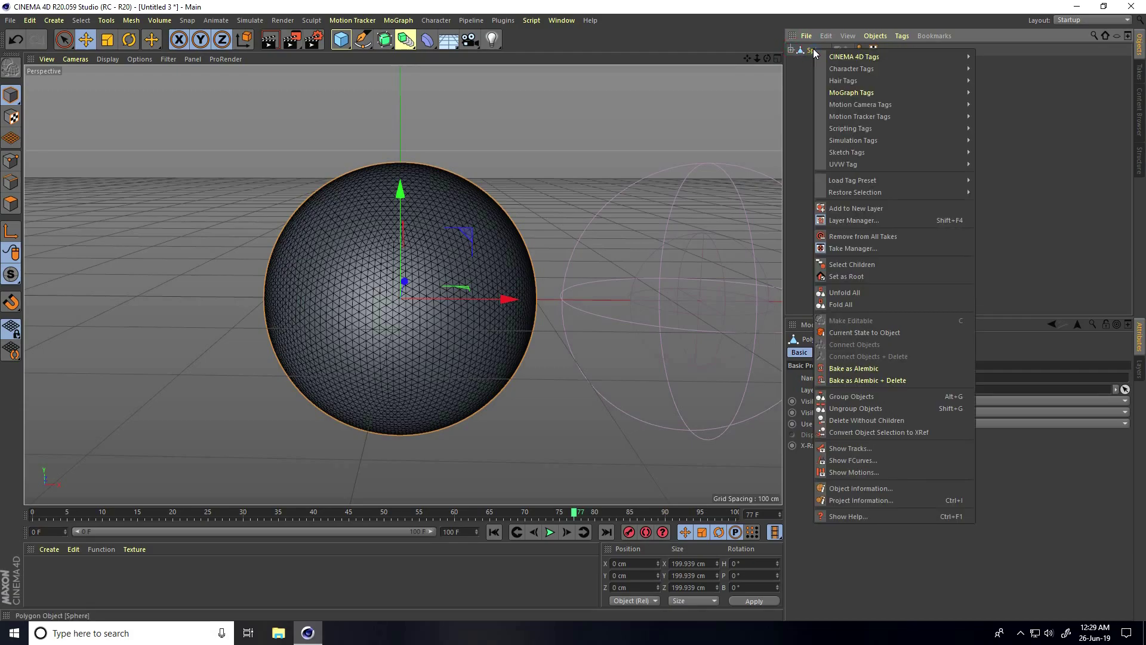
pyautogui.moveTo(840, 71)
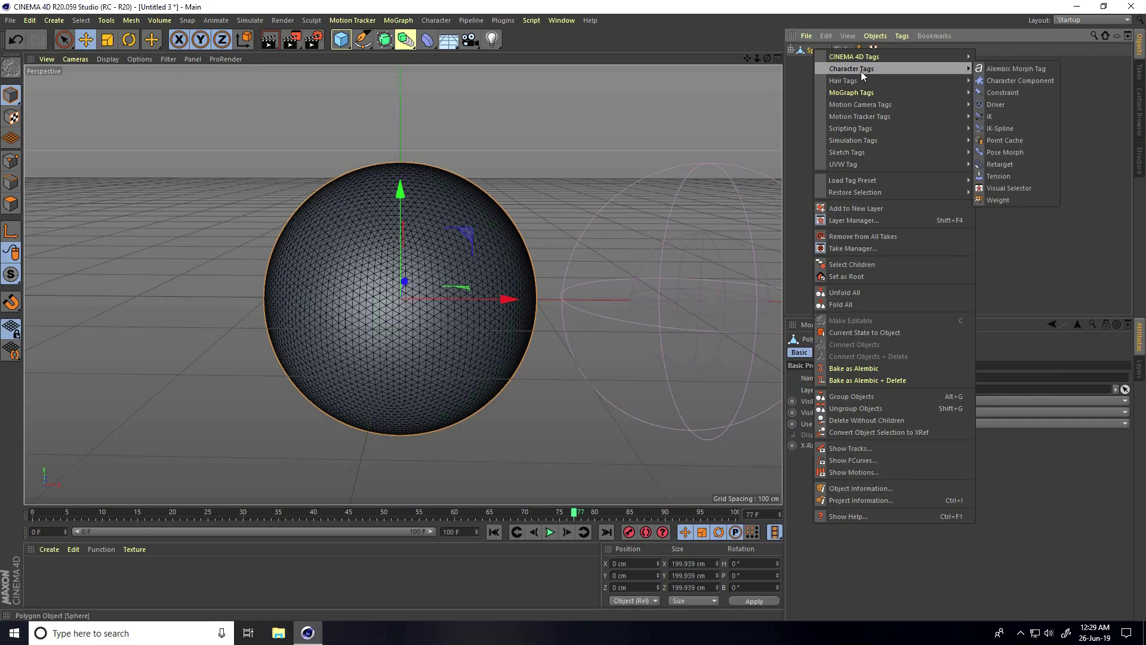
pyautogui.click(1005, 176)
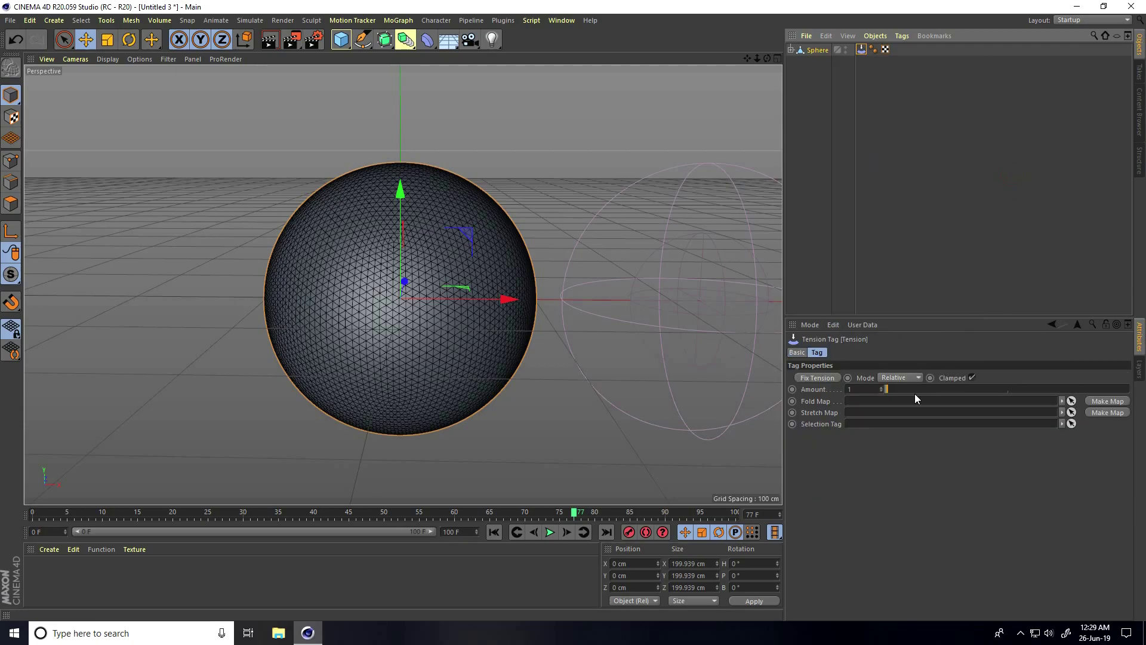
pyautogui.moveTo(887, 389); pyautogui.dragTo(895, 389)
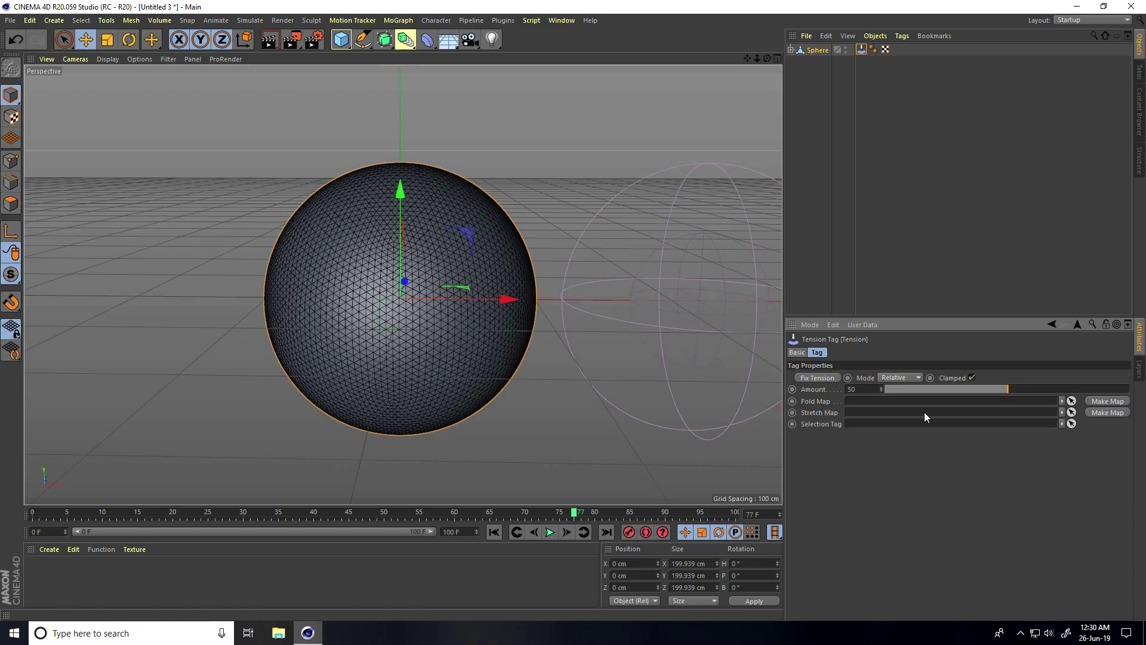
# Make a Stretch vertex map from the Tension tag and open it.
pyautogui.click(1107, 412)
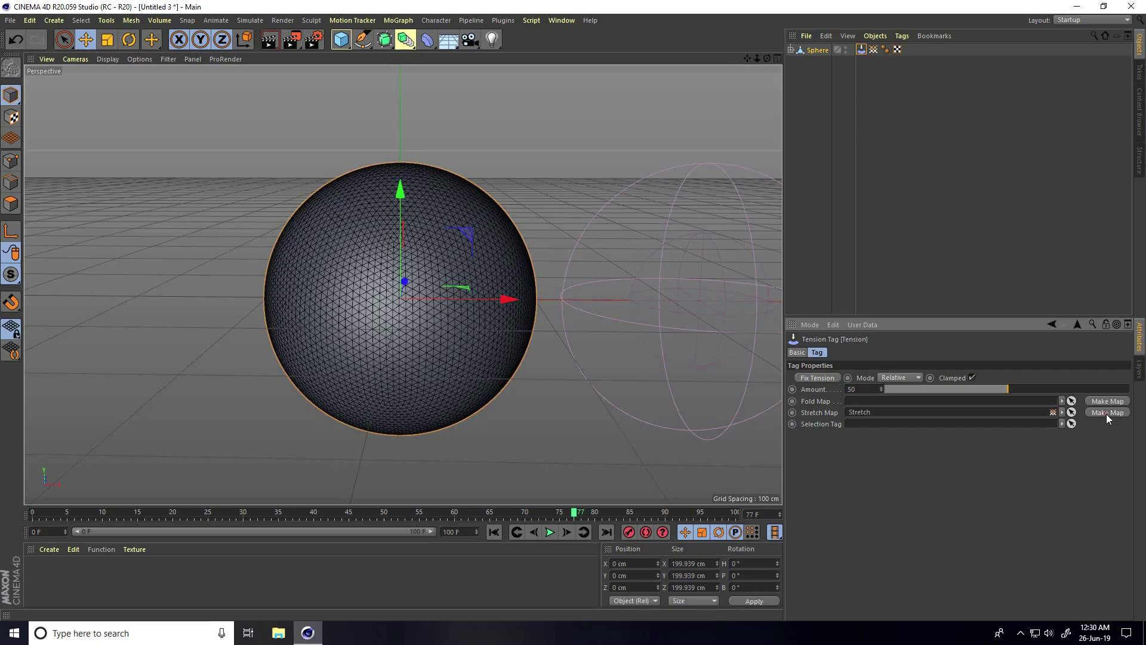
pyautogui.click(872, 49)
pyautogui.doubleClick(872, 49)
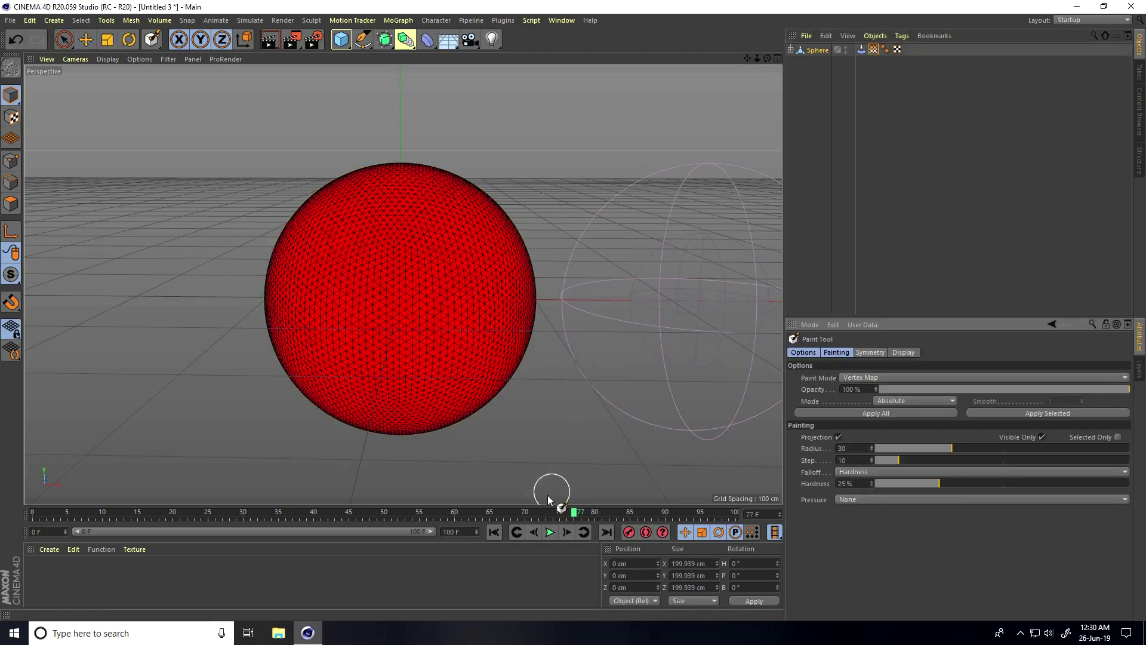
# Play the animation from frame 0 to preview the spikes, then select the Stretch tag.
pyautogui.click(493, 532)
pyautogui.click(549, 532)
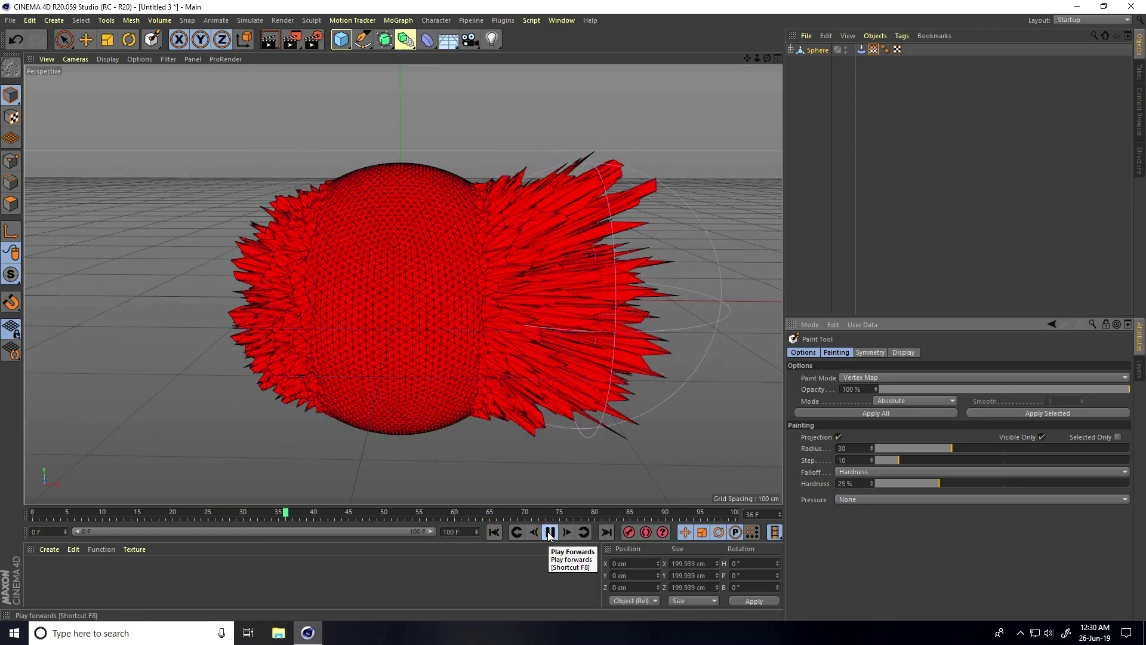
pyautogui.click(550, 532)
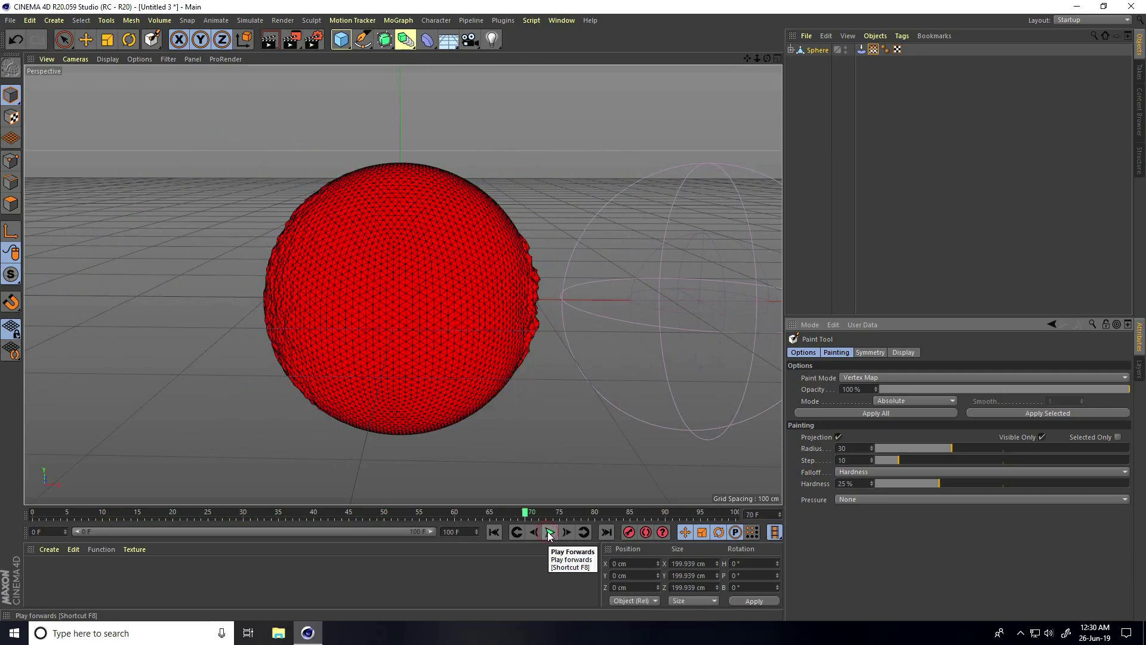
pyautogui.click(568, 457)
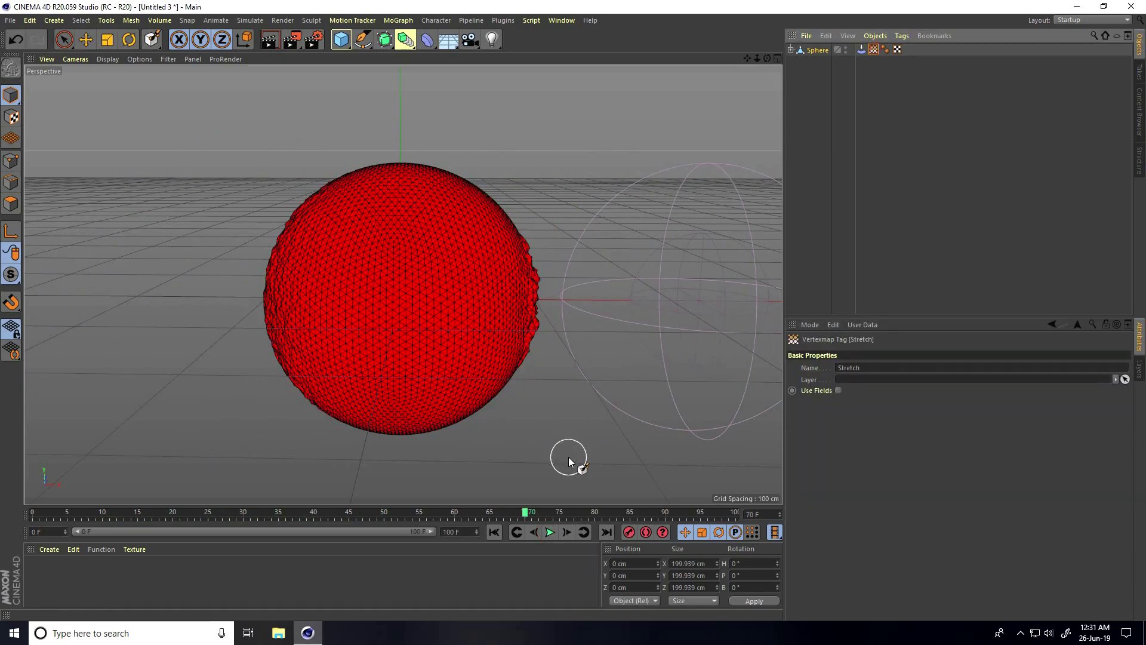
# Fix the Tension tag's rest shape and play the animation from the first frame.
pyautogui.click(862, 49)
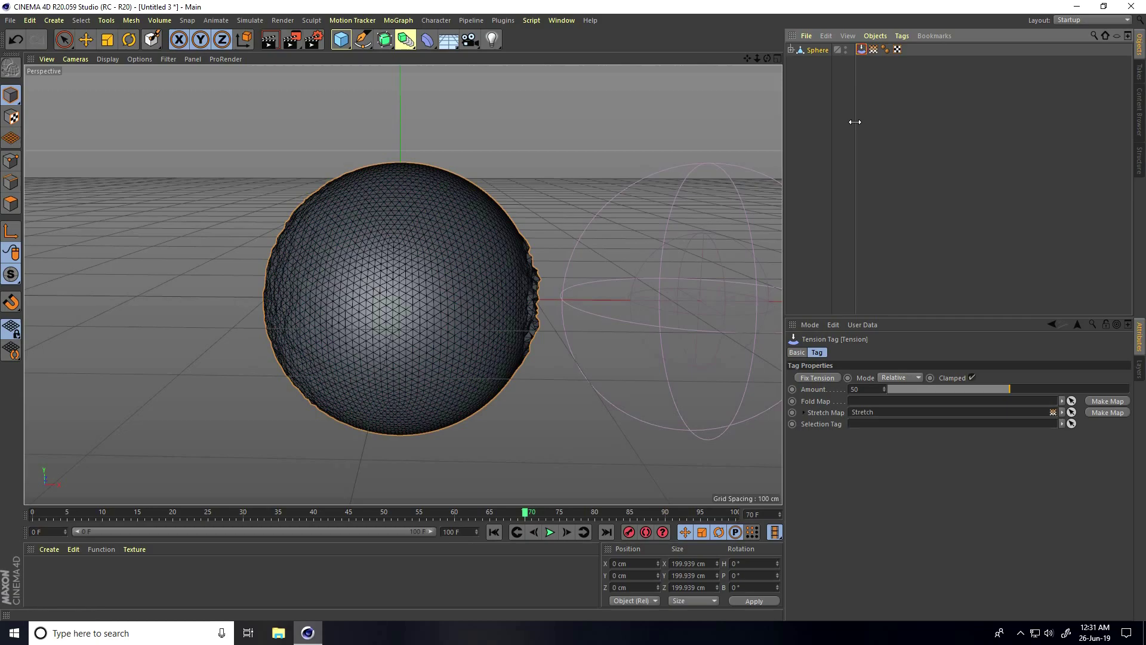
pyautogui.click(824, 377)
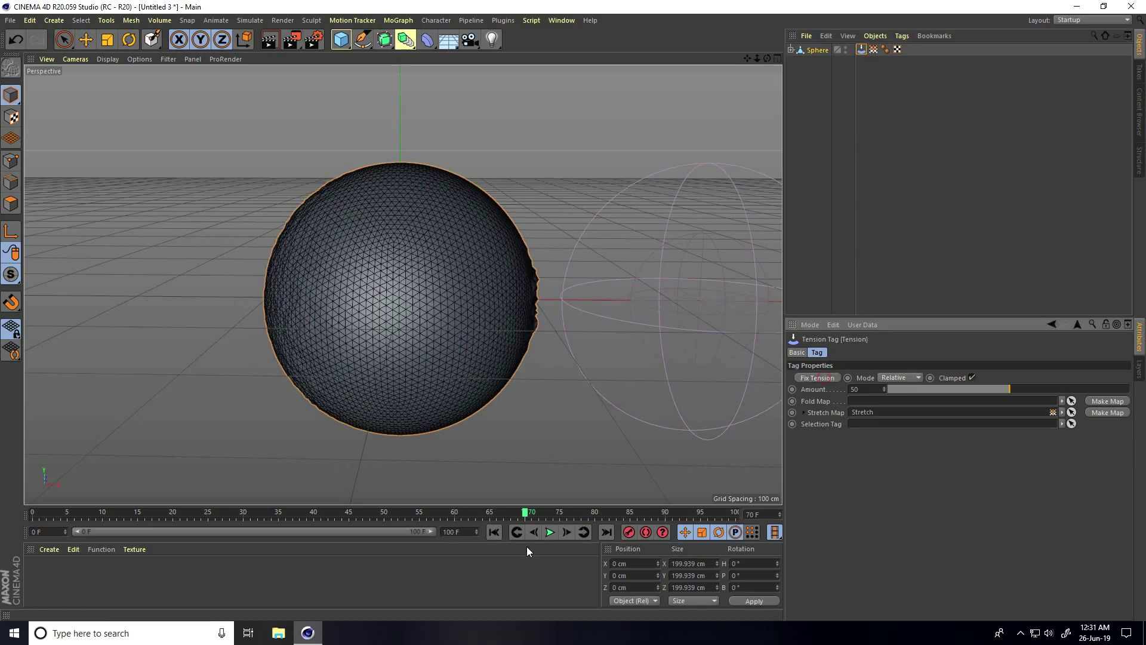
pyautogui.click(493, 532)
pyautogui.click(549, 532)
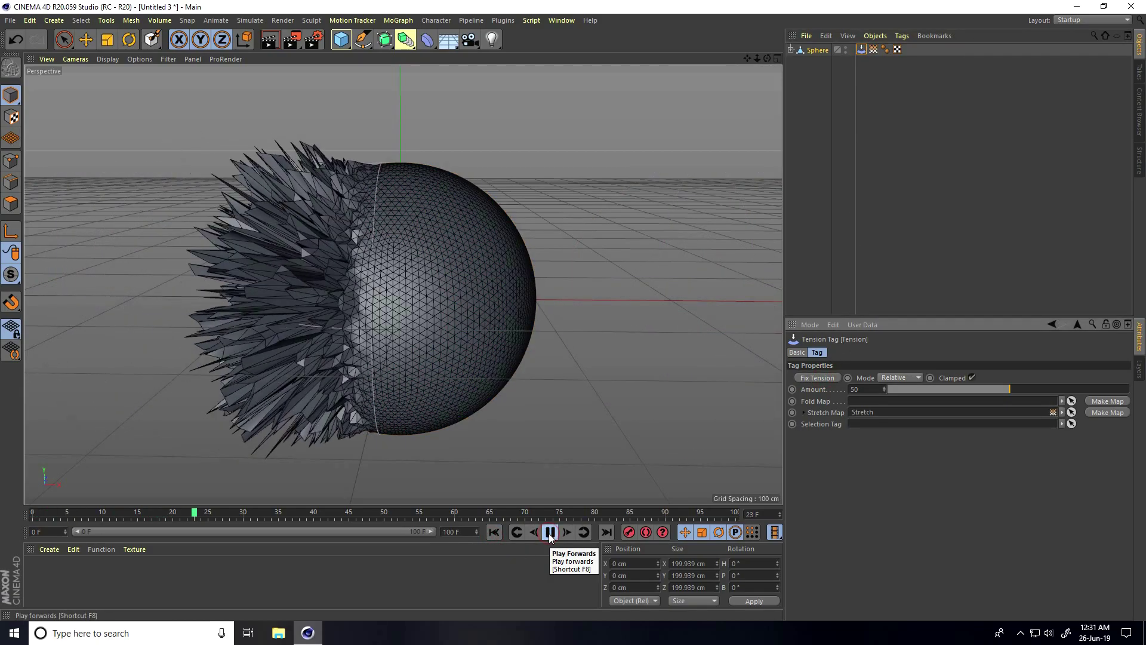
# Select the Stretch vertex map tag and replay the animation, stopping at frame 86.
pyautogui.click(872, 49)
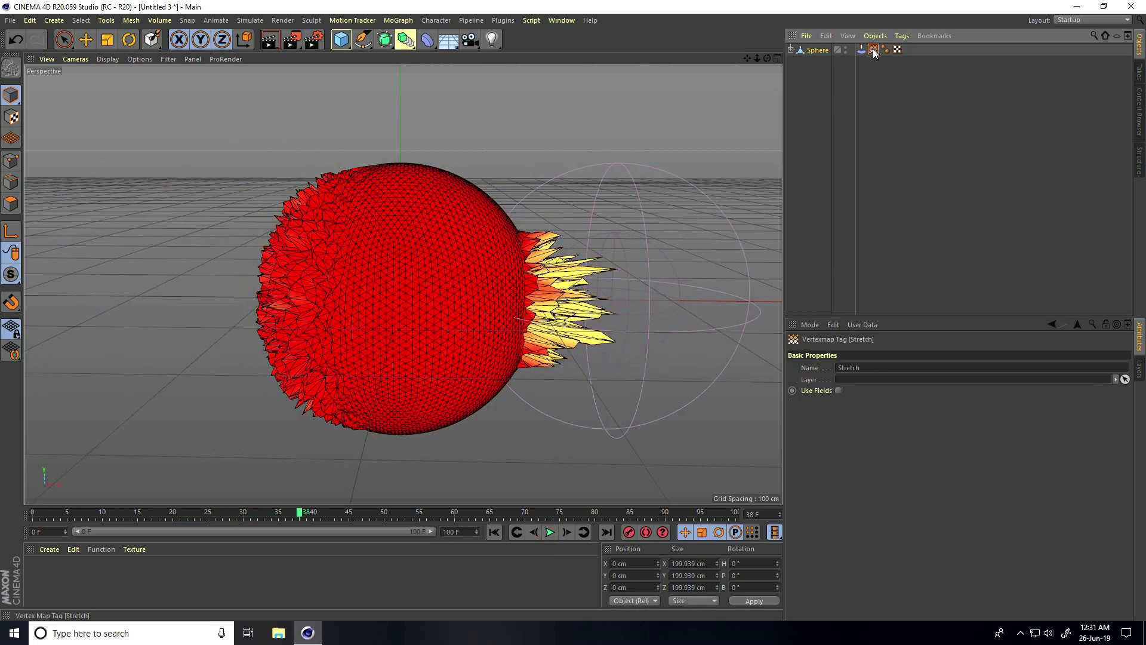
pyautogui.click(493, 532)
pyautogui.click(549, 532)
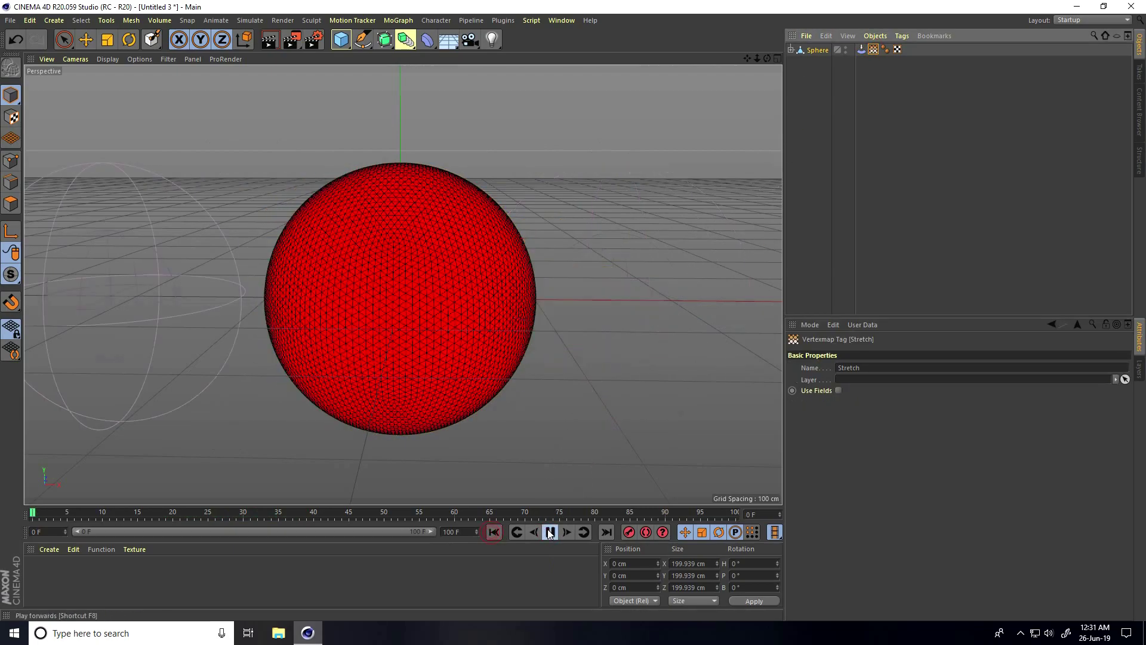
pyautogui.click(87, 39)
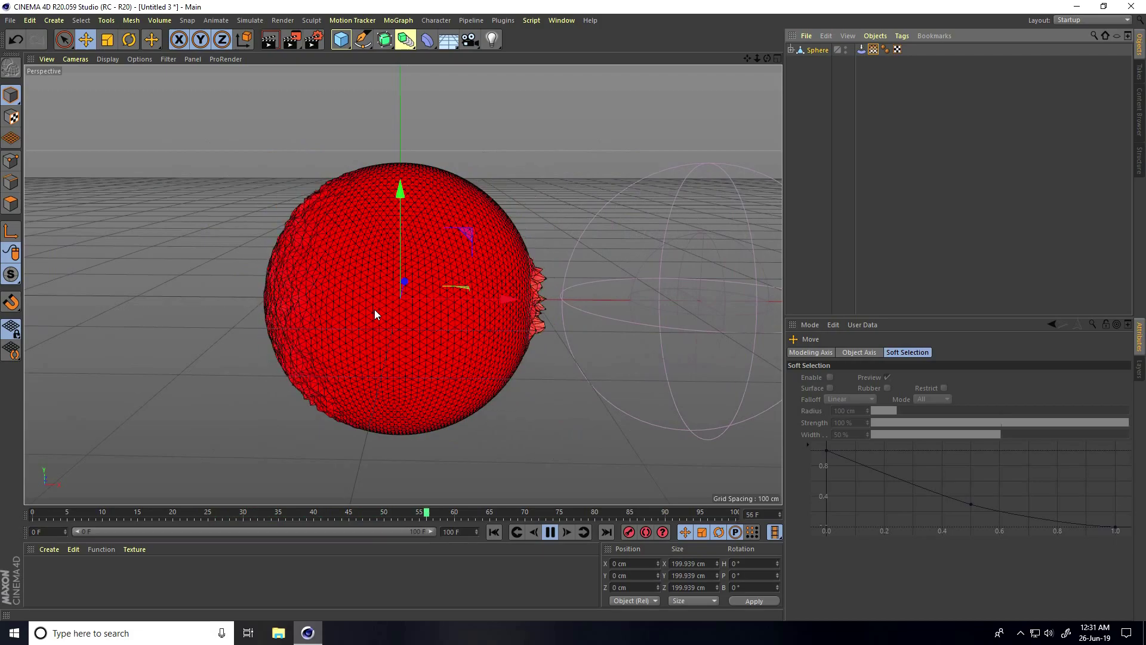
pyautogui.click(549, 532)
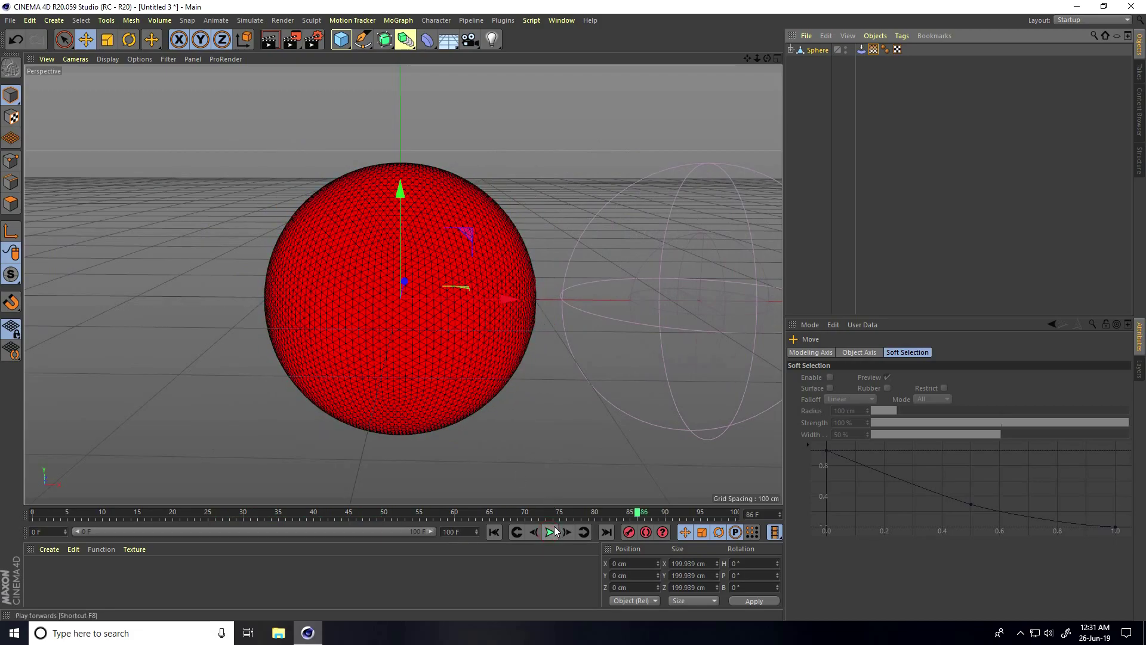
# Load the Mat.2, Mat and Ring materials from the MATERIALS file into the Material Manager.
pyautogui.click(41, 548)
pyautogui.click(62, 479)
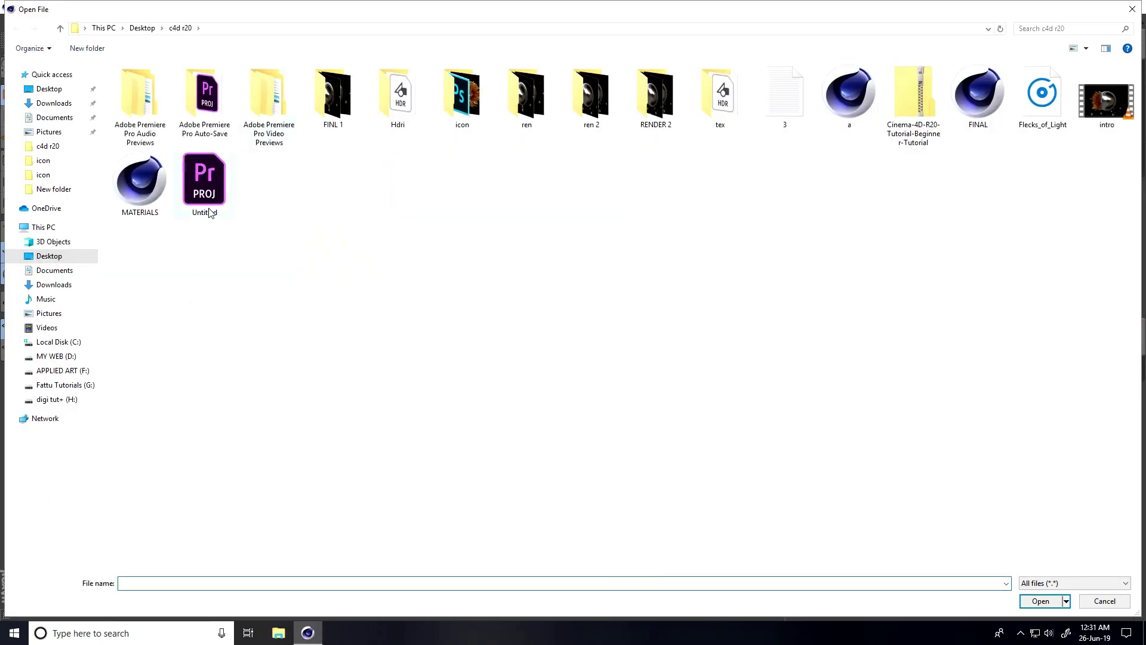
pyautogui.click(145, 177)
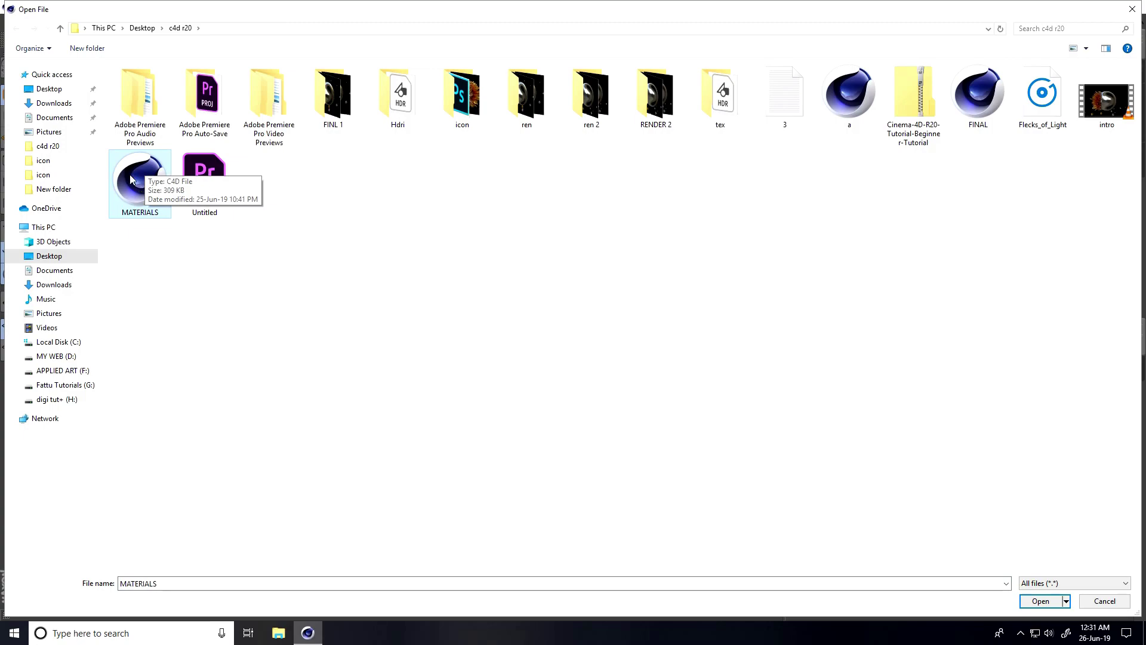
pyautogui.click(1040, 600)
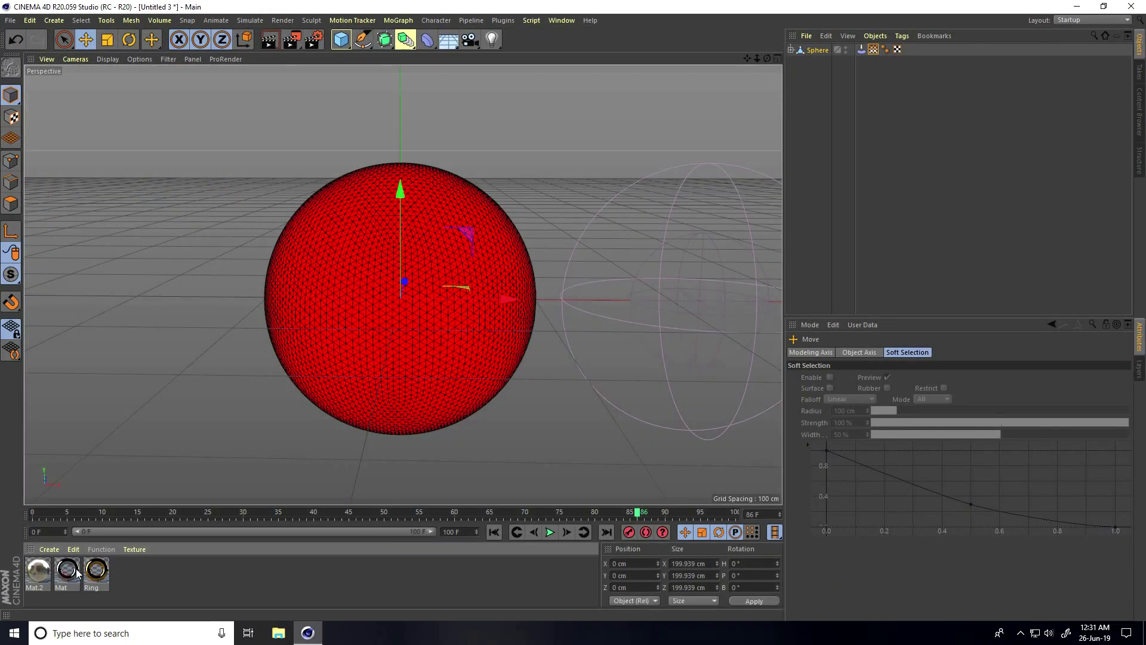
# Apply Mat and Ring to the Sphere, preview the animation, and select the Ring material.
pyautogui.moveTo(816, 54); pyautogui.dragTo(824, 51)
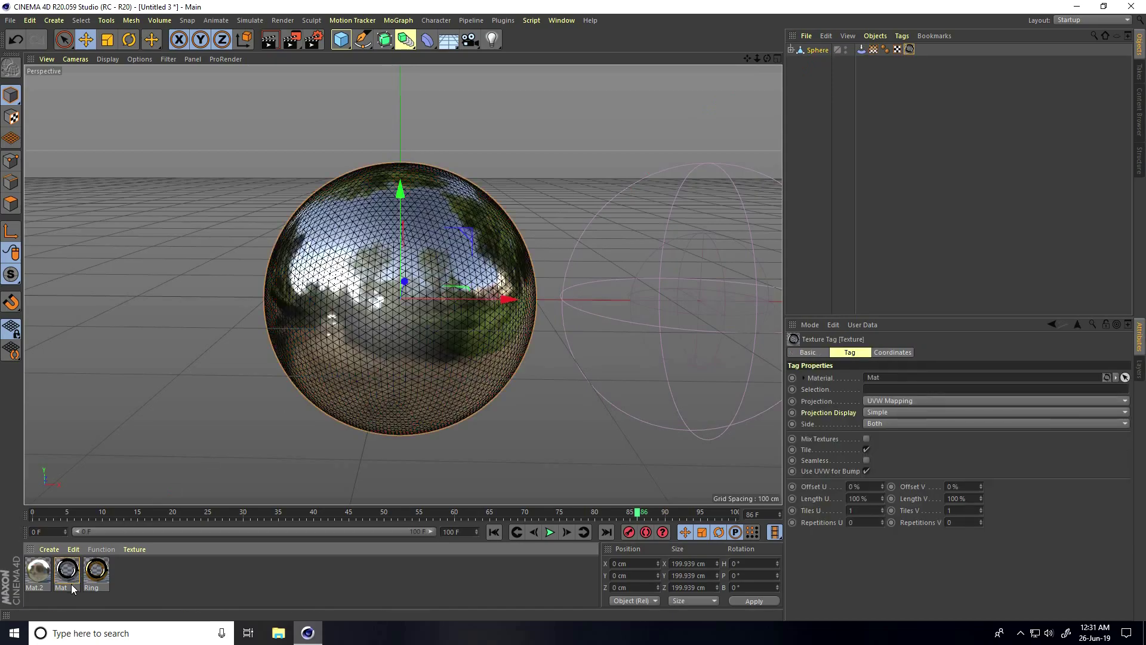
pyautogui.moveTo(732, 78); pyautogui.dragTo(830, 53)
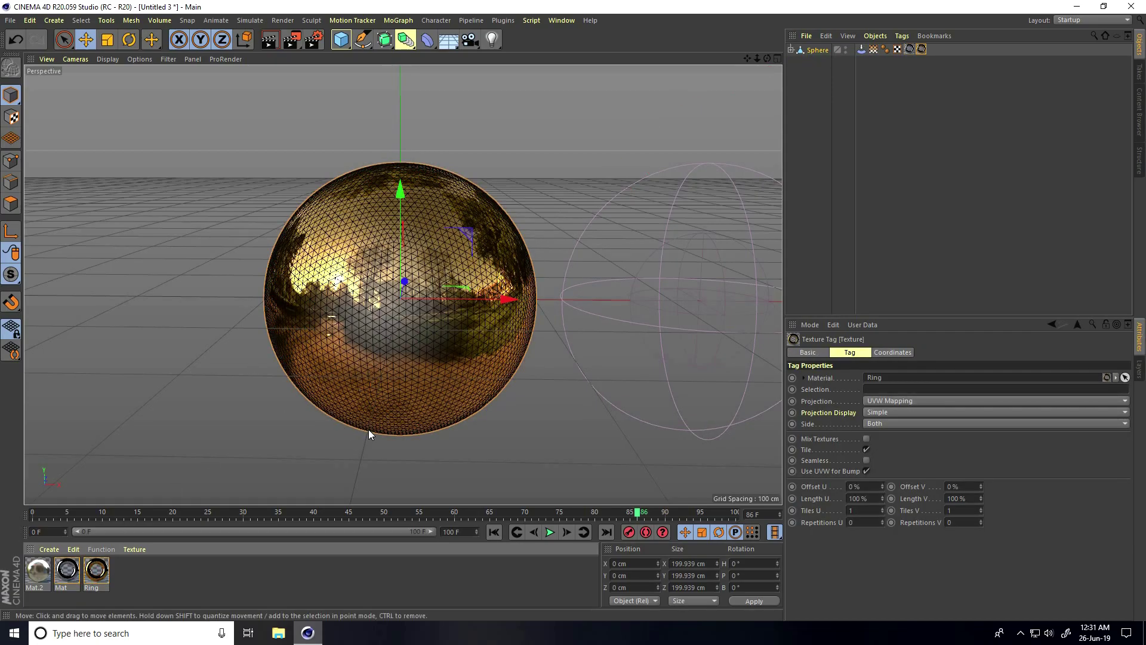
pyautogui.click(498, 534)
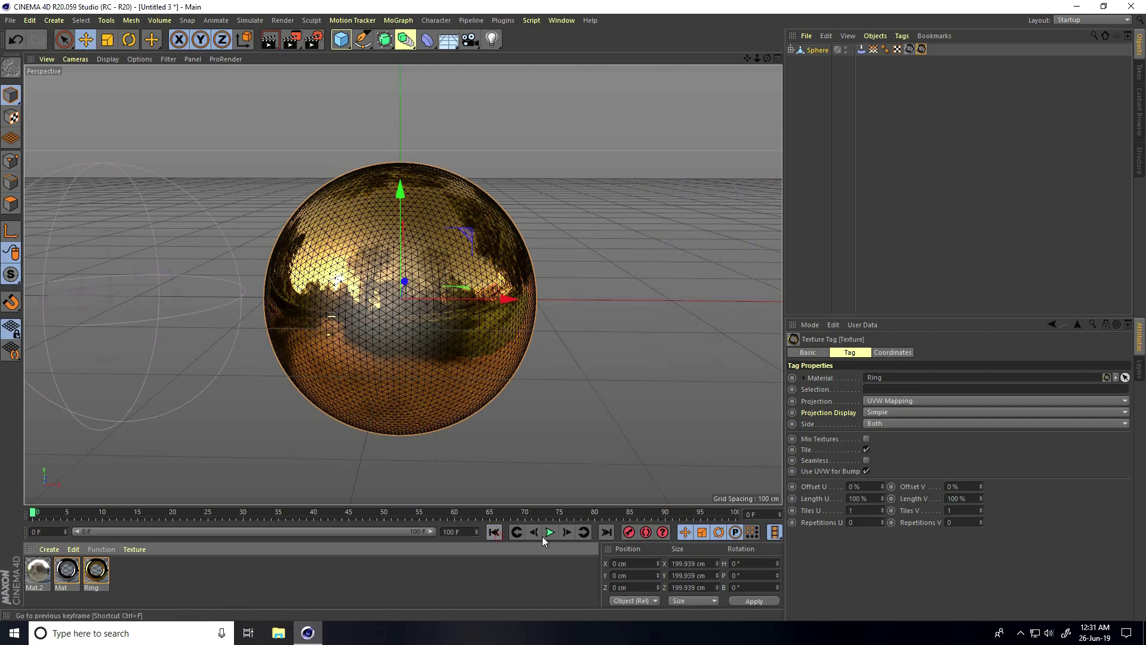
pyautogui.click(550, 532)
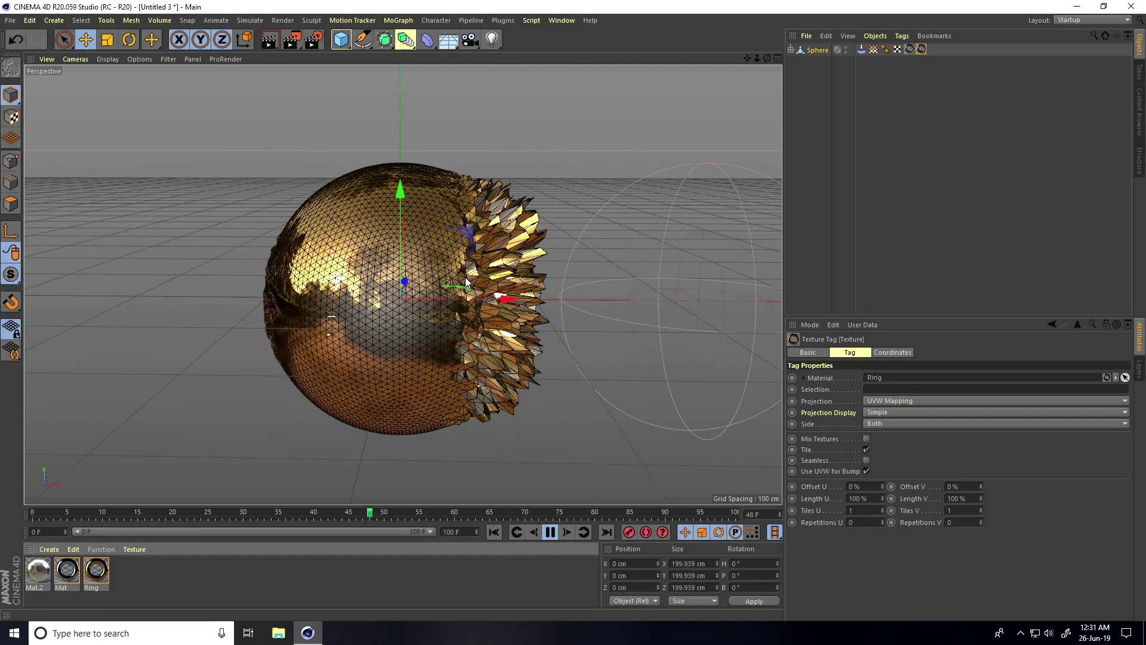
pyautogui.click(549, 532)
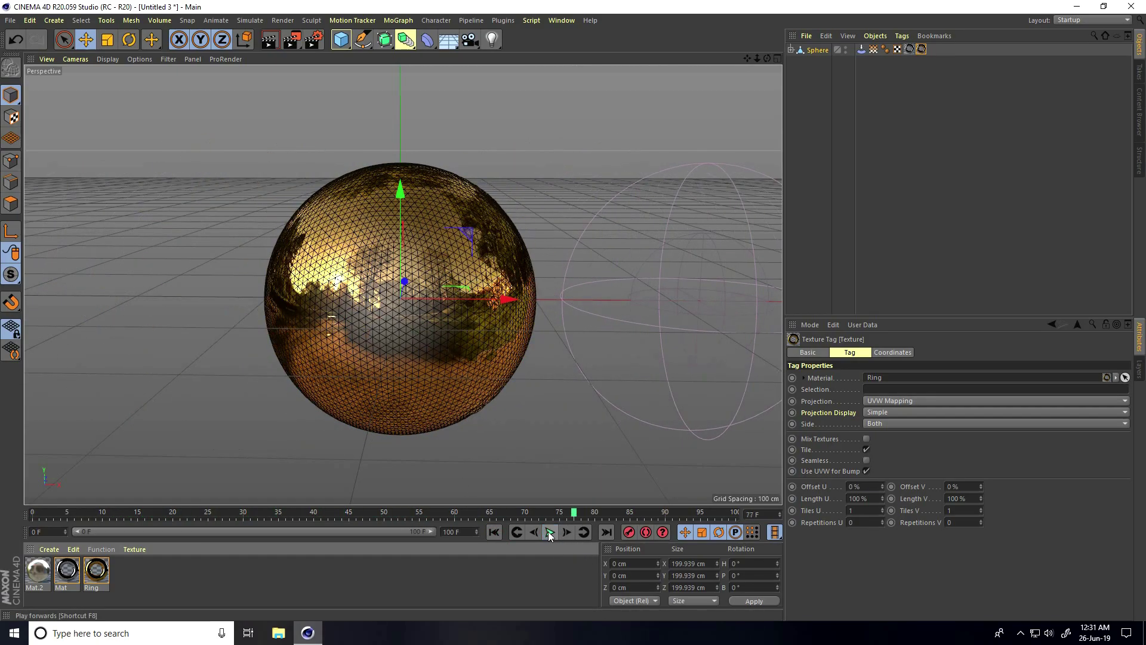
pyautogui.click(493, 532)
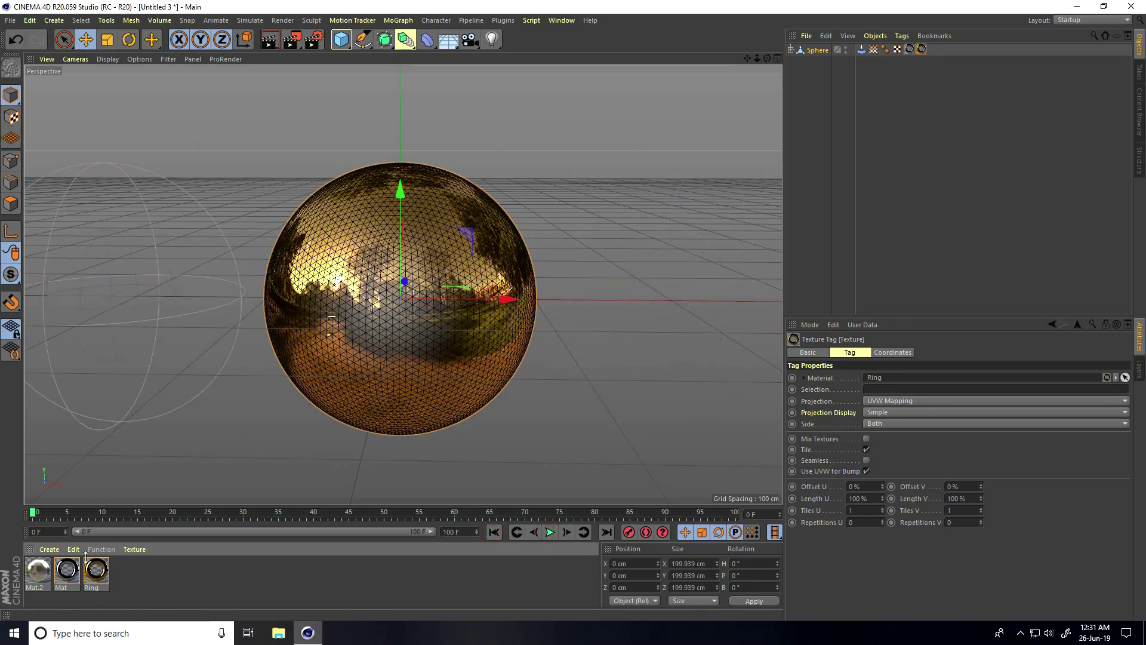
pyautogui.click(101, 572)
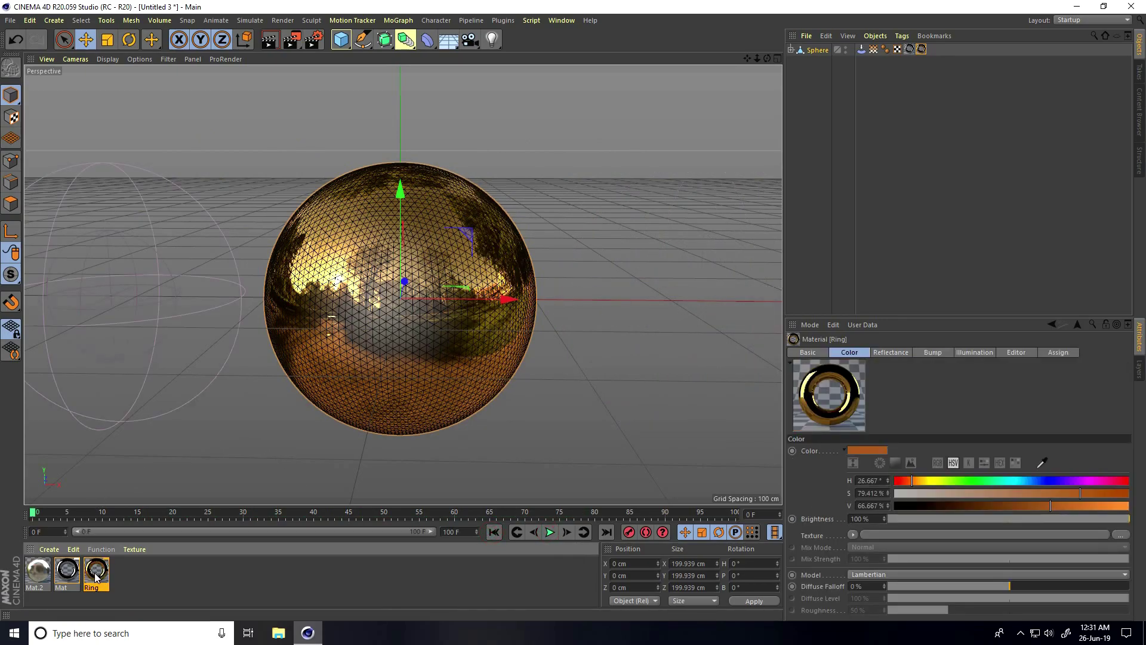
# Enable the Ring material's Alpha channel and give it a Vertex Map shader texture.
pyautogui.doubleClick(95, 572)
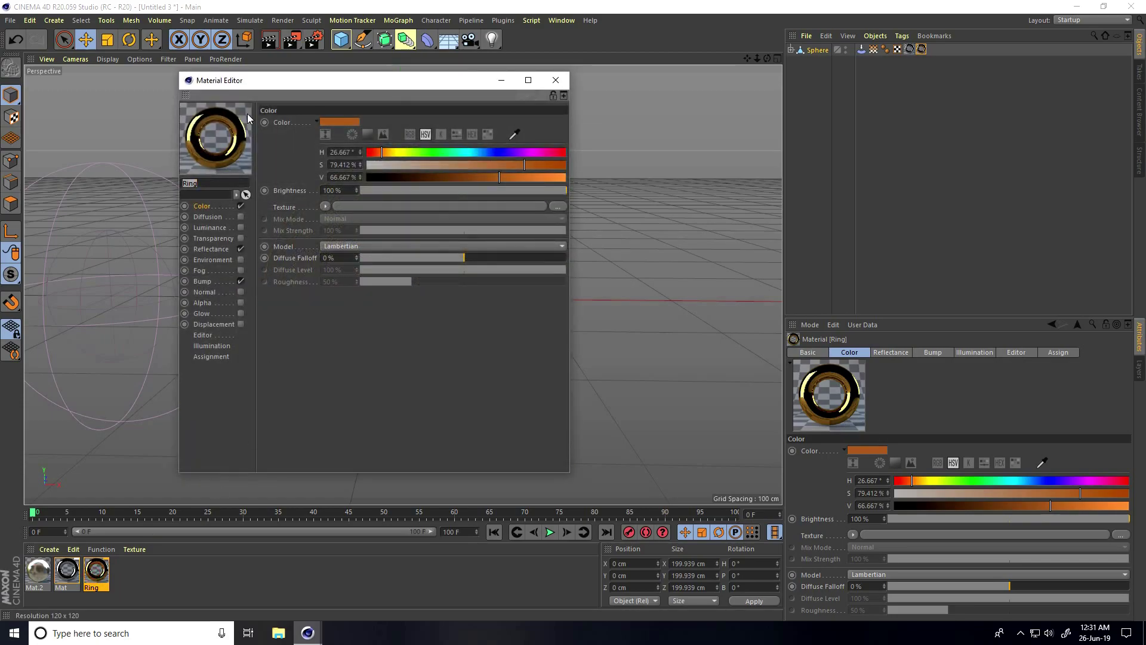
pyautogui.moveTo(268, 83); pyautogui.dragTo(646, 95)
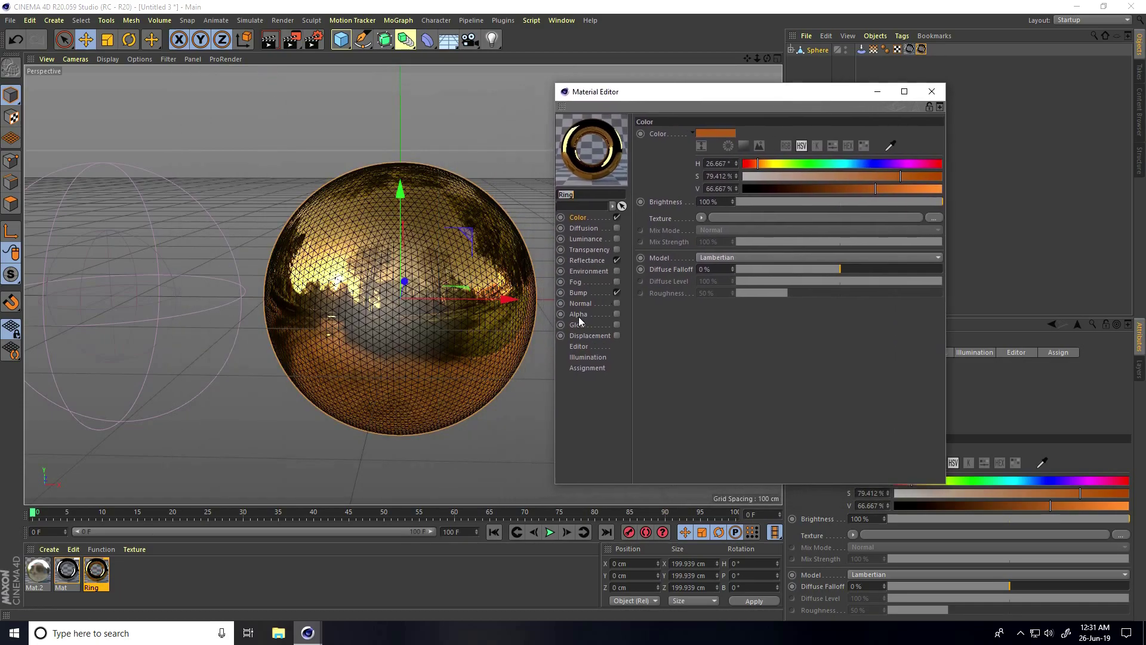
pyautogui.click(618, 315)
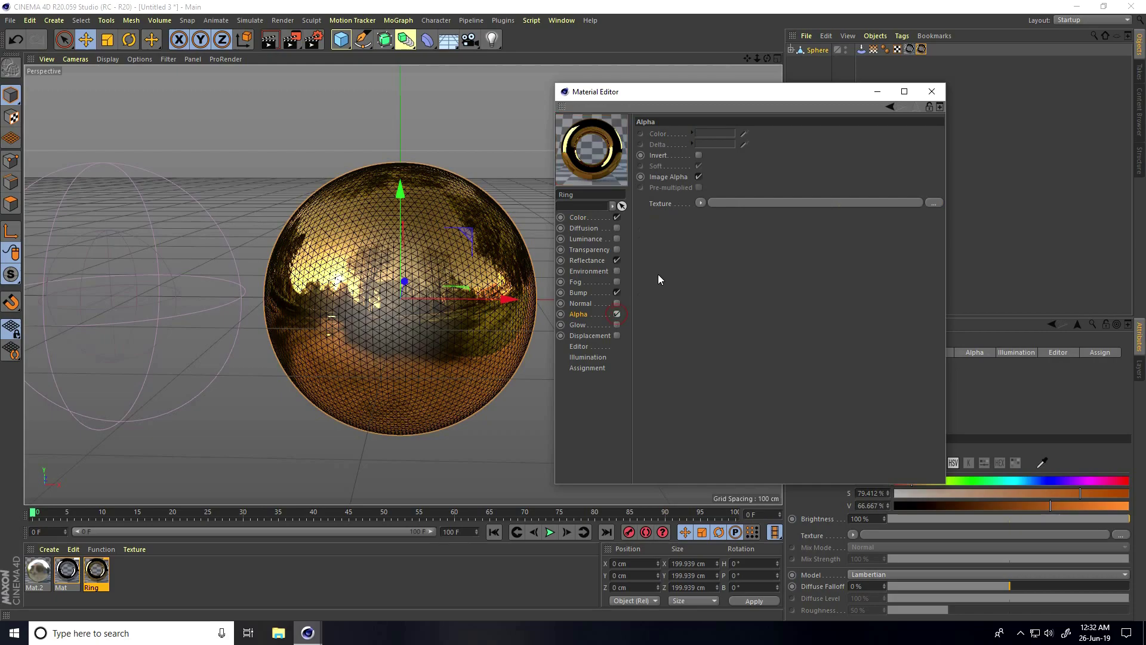
pyautogui.click(702, 203)
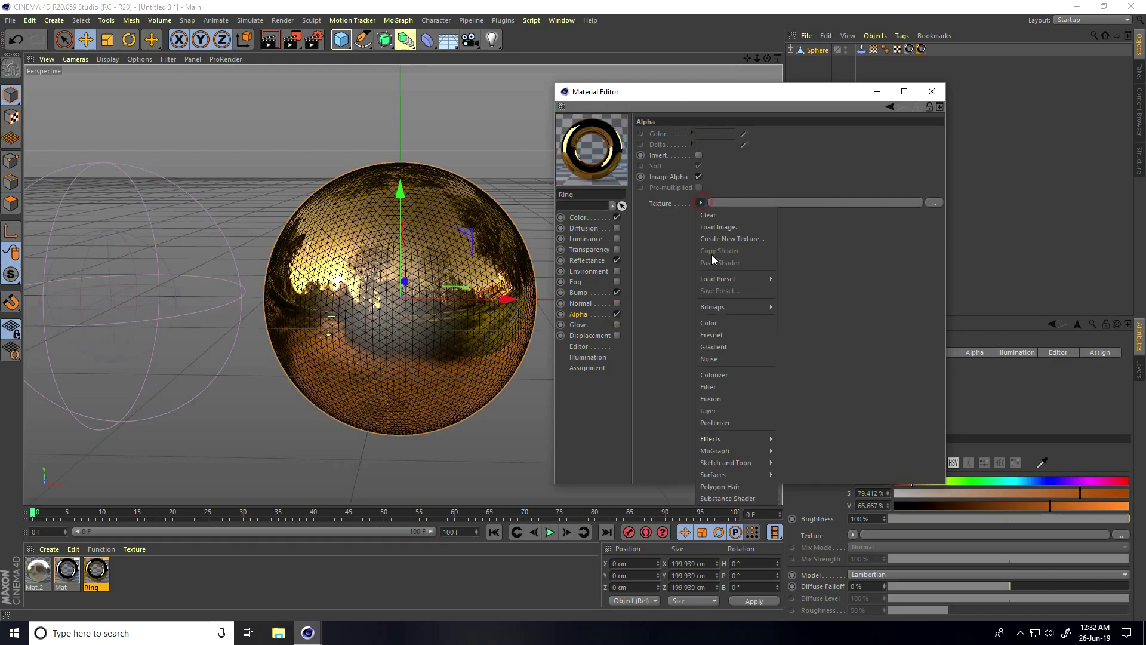
pyautogui.moveTo(716, 439)
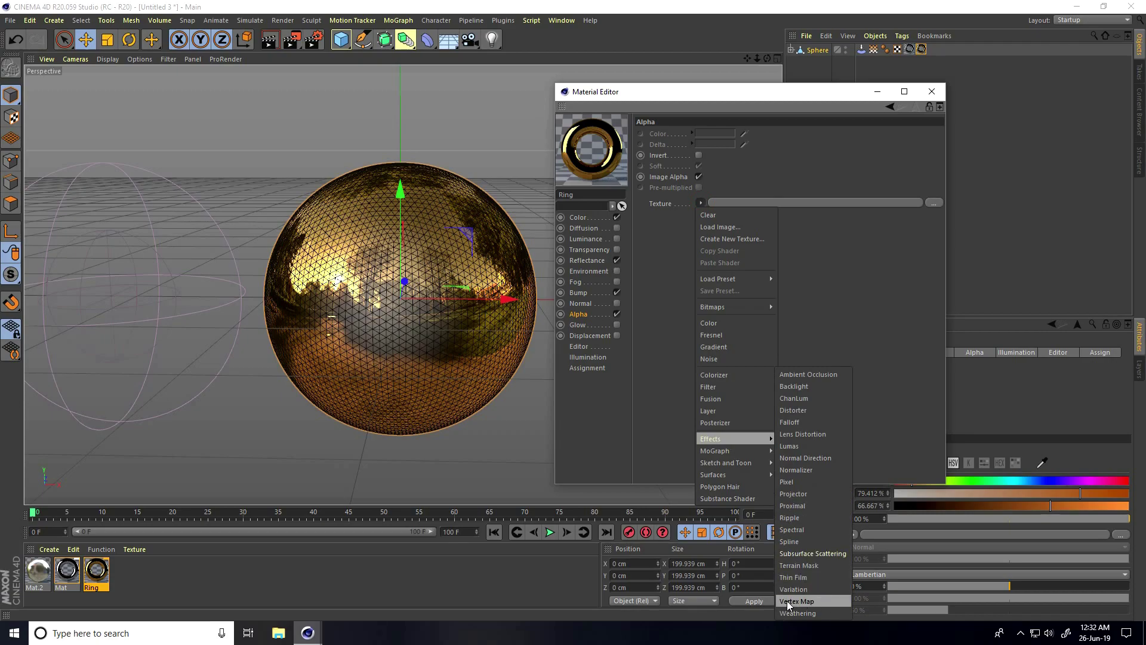
pyautogui.click(807, 602)
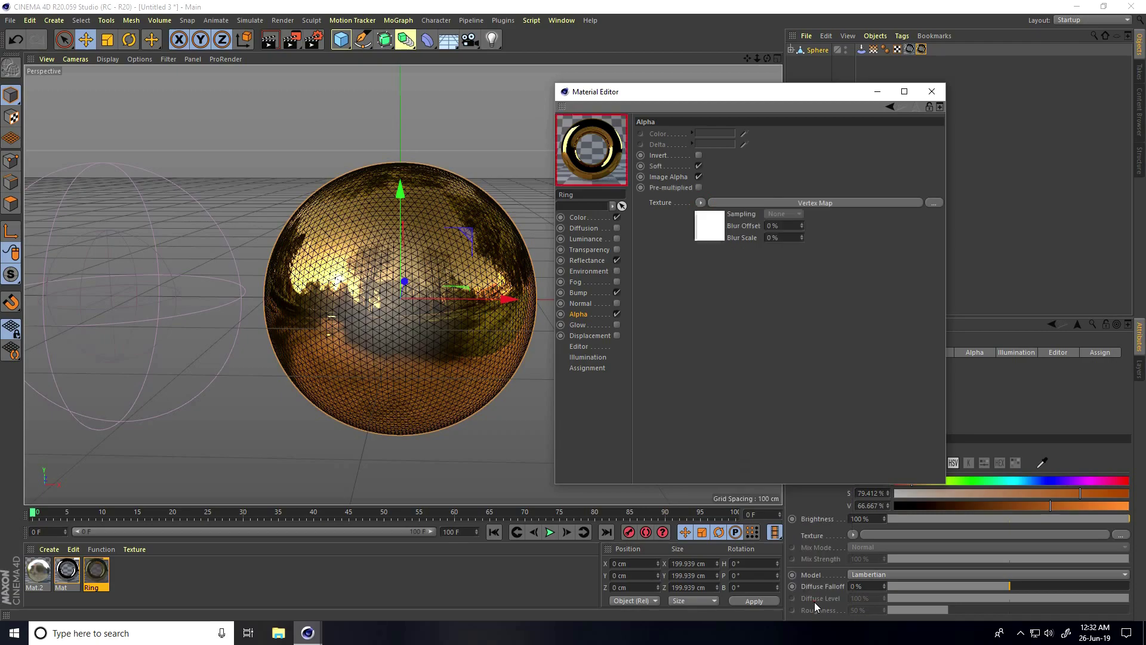
# Link the Stretch vertex map into the Vertex Map shader and close the Material Editor.
pyautogui.click(778, 203)
pyautogui.moveTo(762, 95); pyautogui.dragTo(574, 74)
pyautogui.moveTo(873, 51); pyautogui.dragTo(617, 204)
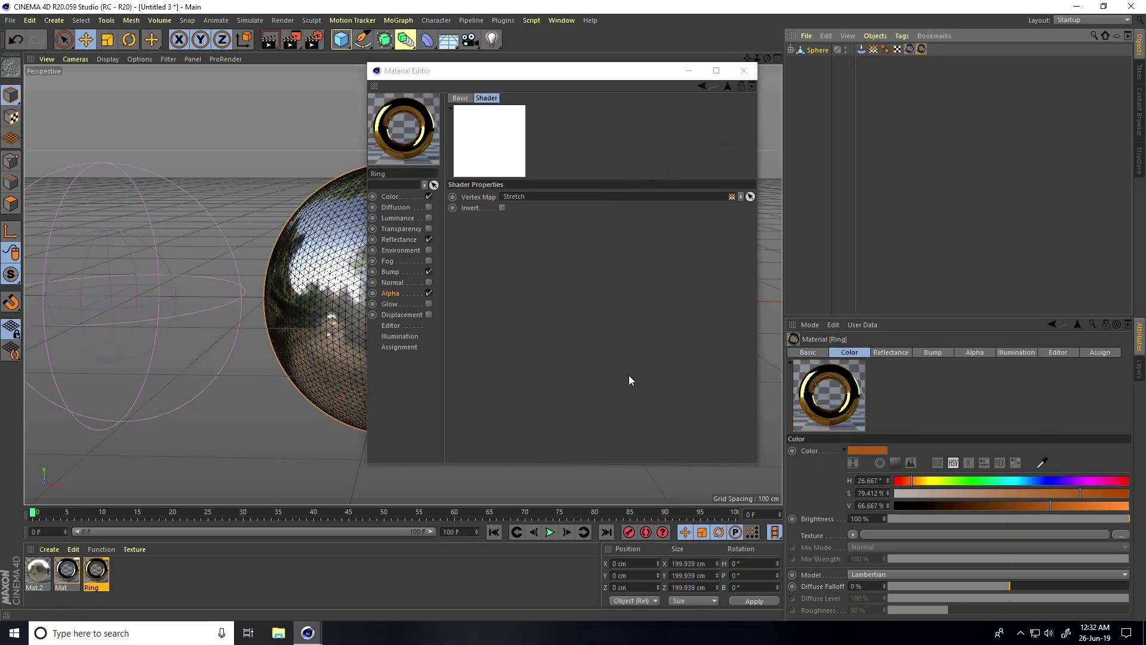
pyautogui.click(744, 71)
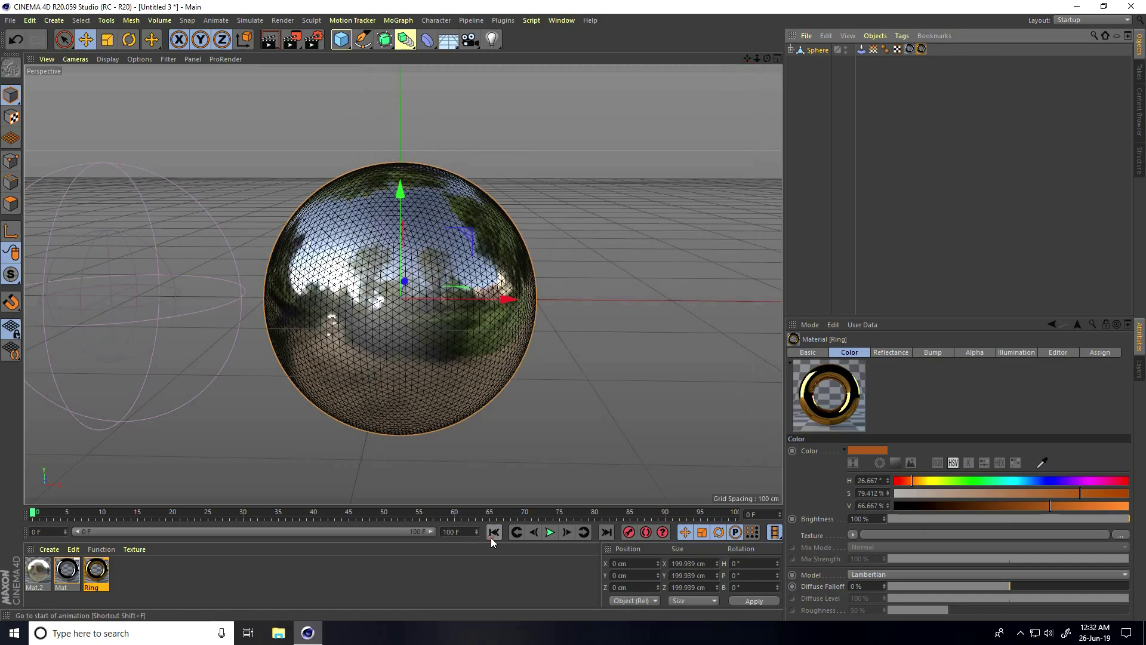
# Preview the animation, switch the viewport to Gouraud Shading, and replay it from the start.
pyautogui.click(549, 533)
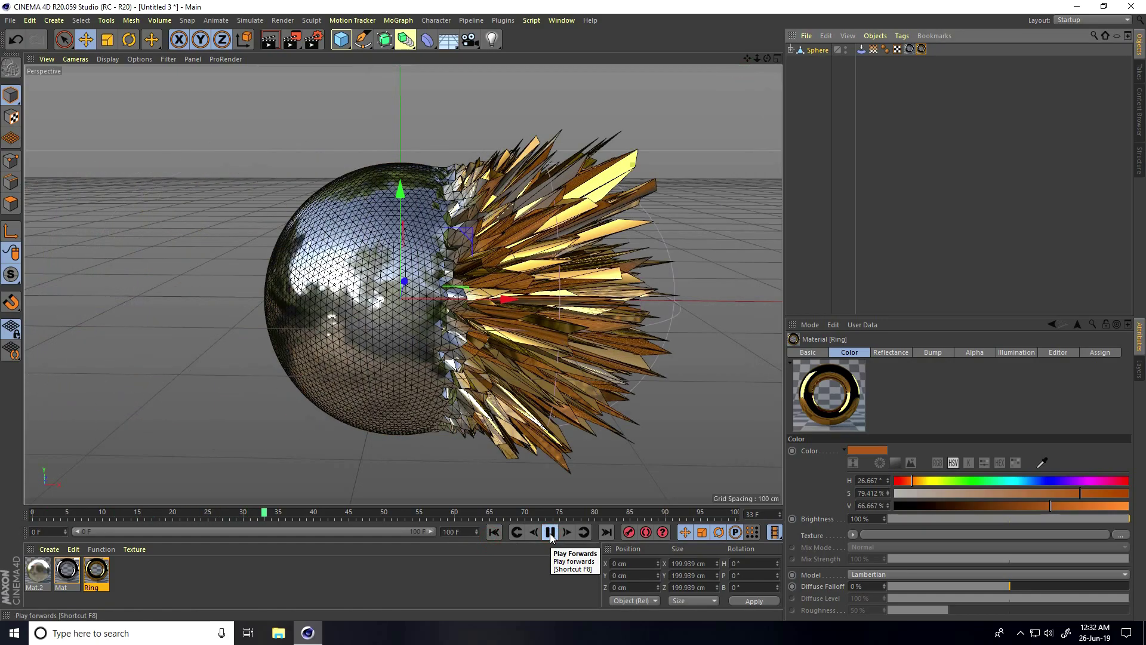
pyautogui.click(550, 533)
pyautogui.click(117, 60)
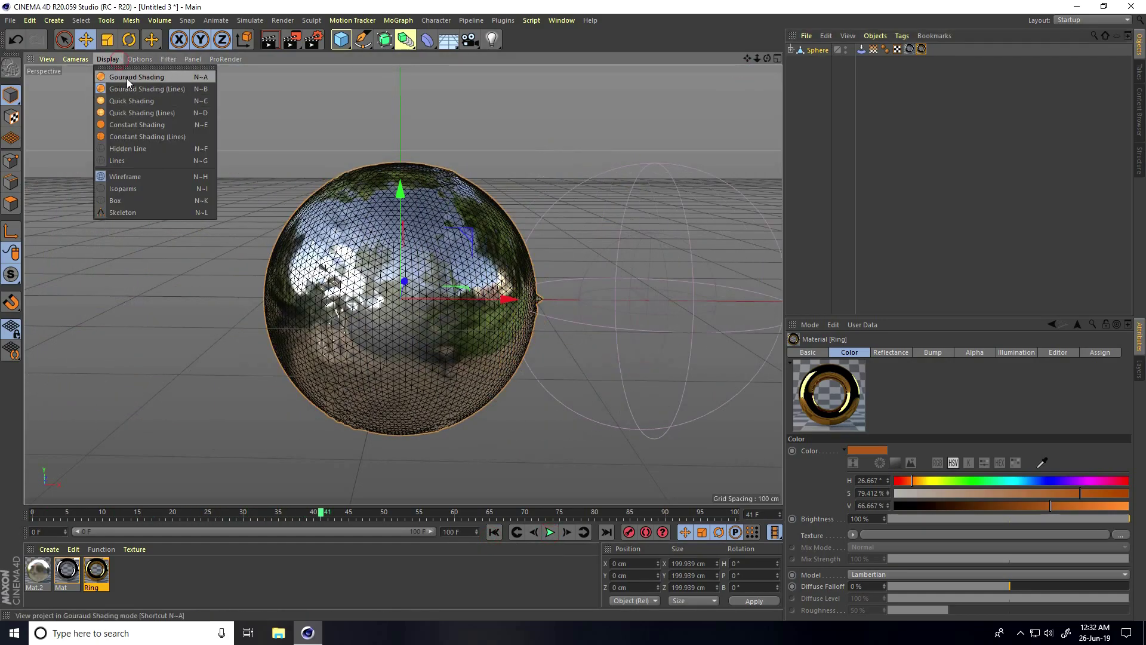
pyautogui.click(126, 78)
pyautogui.click(495, 532)
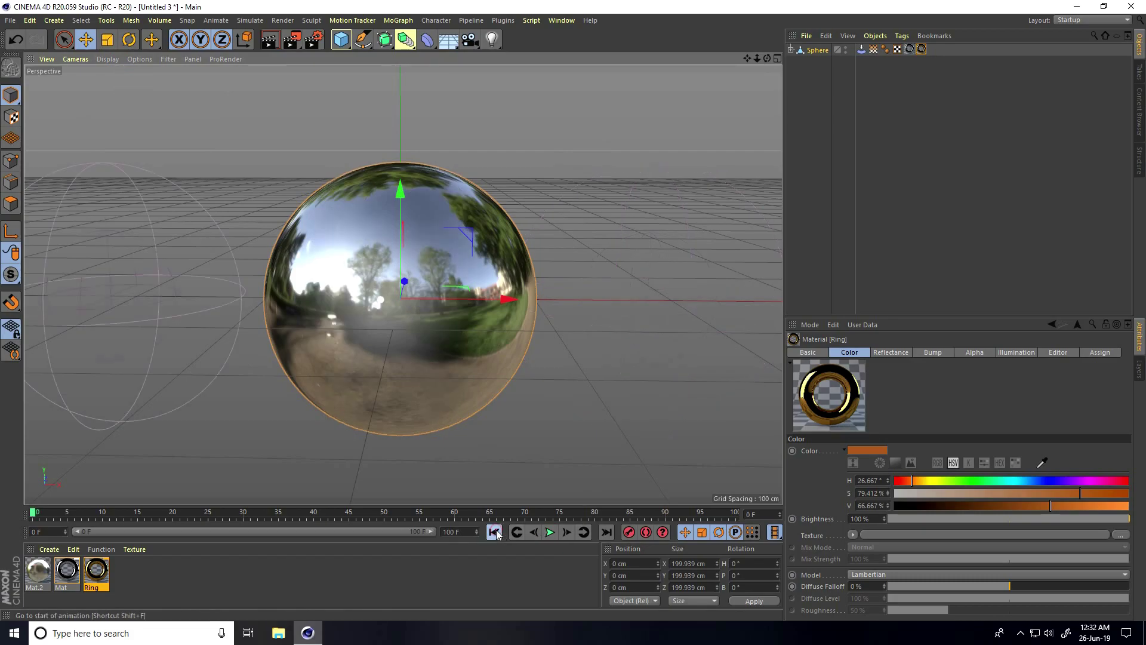
pyautogui.click(550, 533)
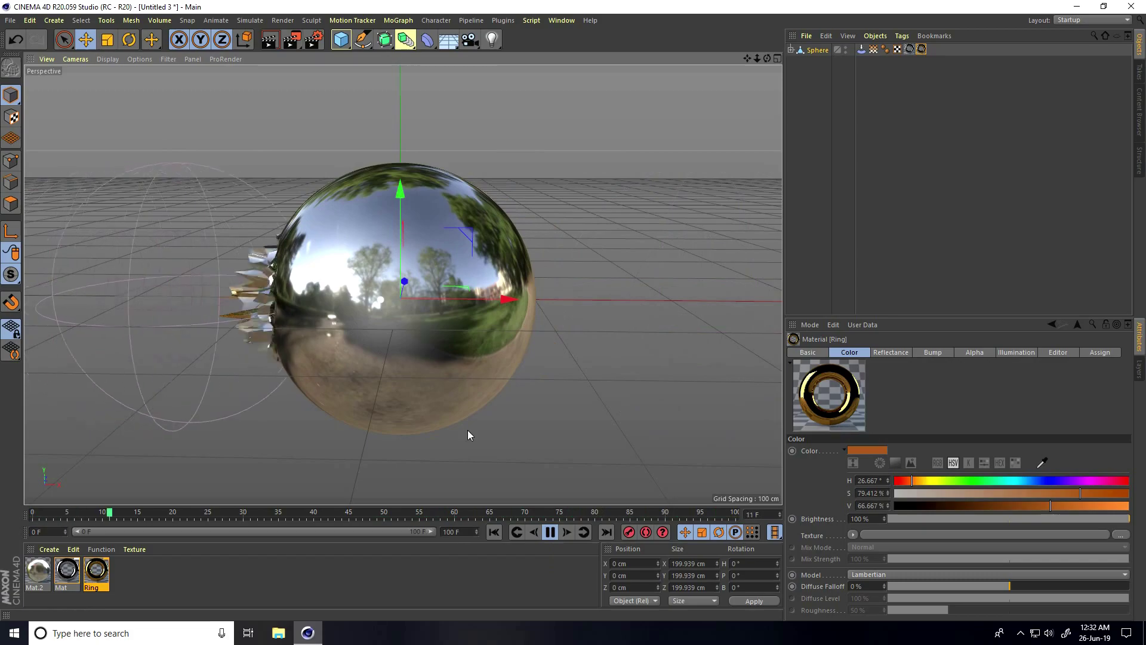
pyautogui.click(554, 536)
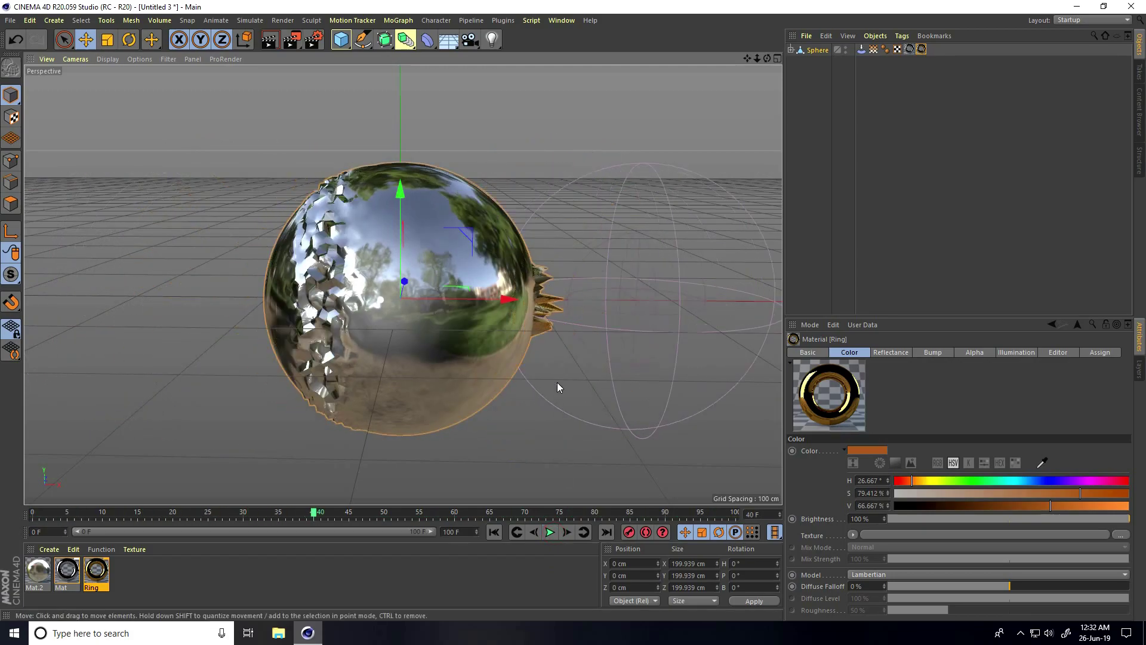
# Add a Subdivision Surface and nest the Sphere inside it.
pyautogui.click(384, 39)
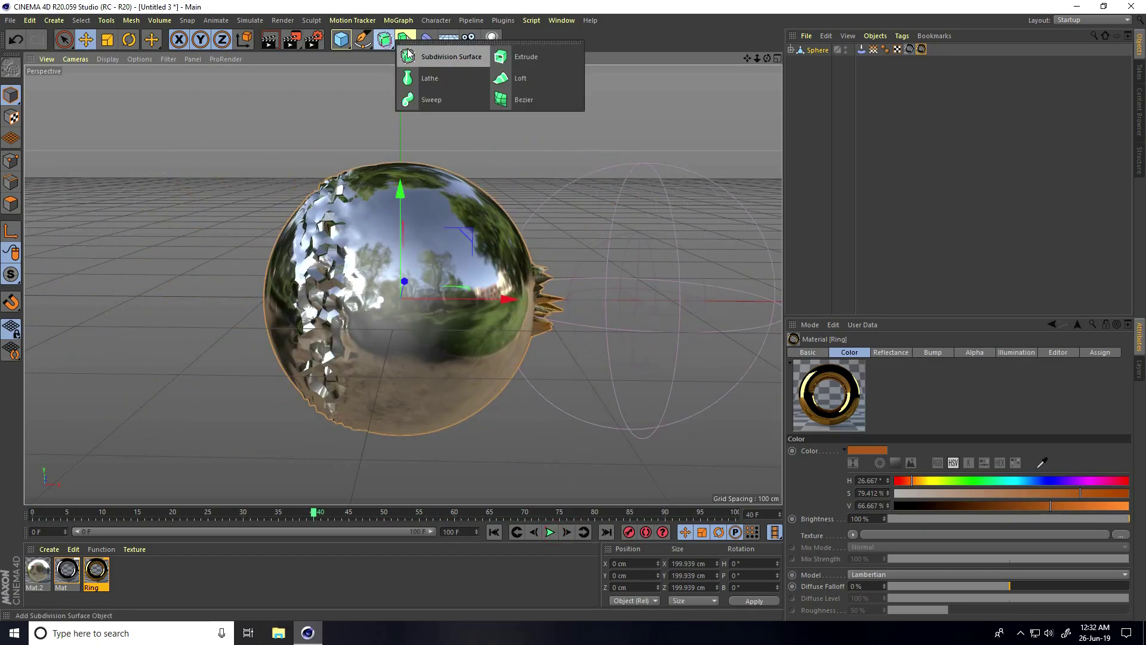
pyautogui.click(428, 57)
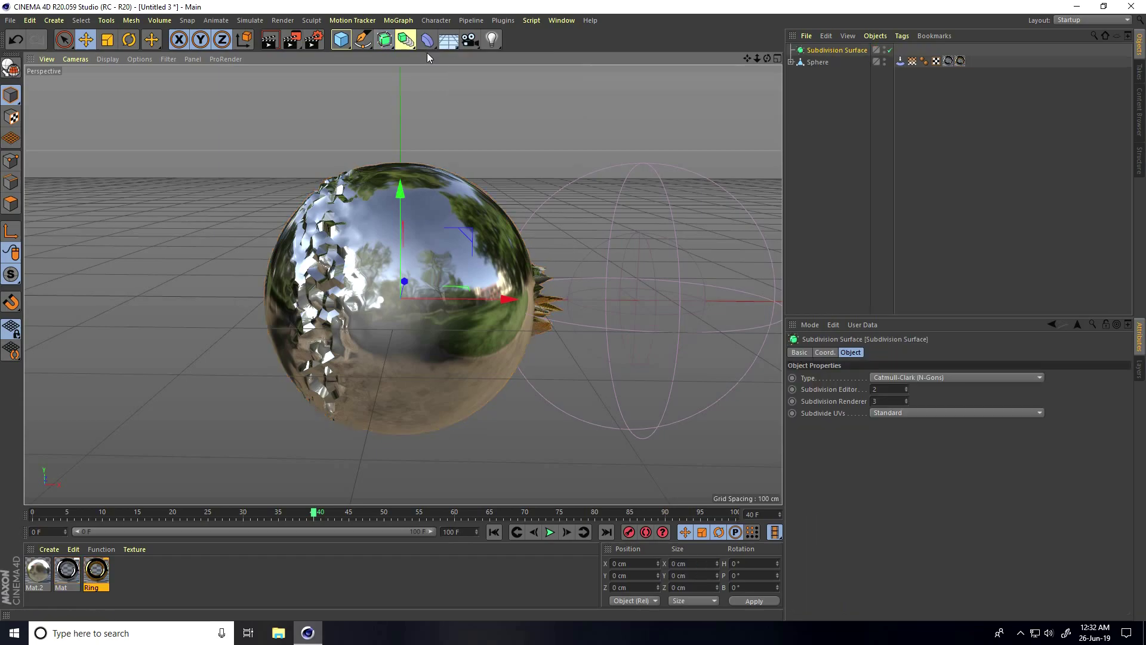
pyautogui.click(817, 64)
pyautogui.moveTo(819, 54); pyautogui.dragTo(821, 52)
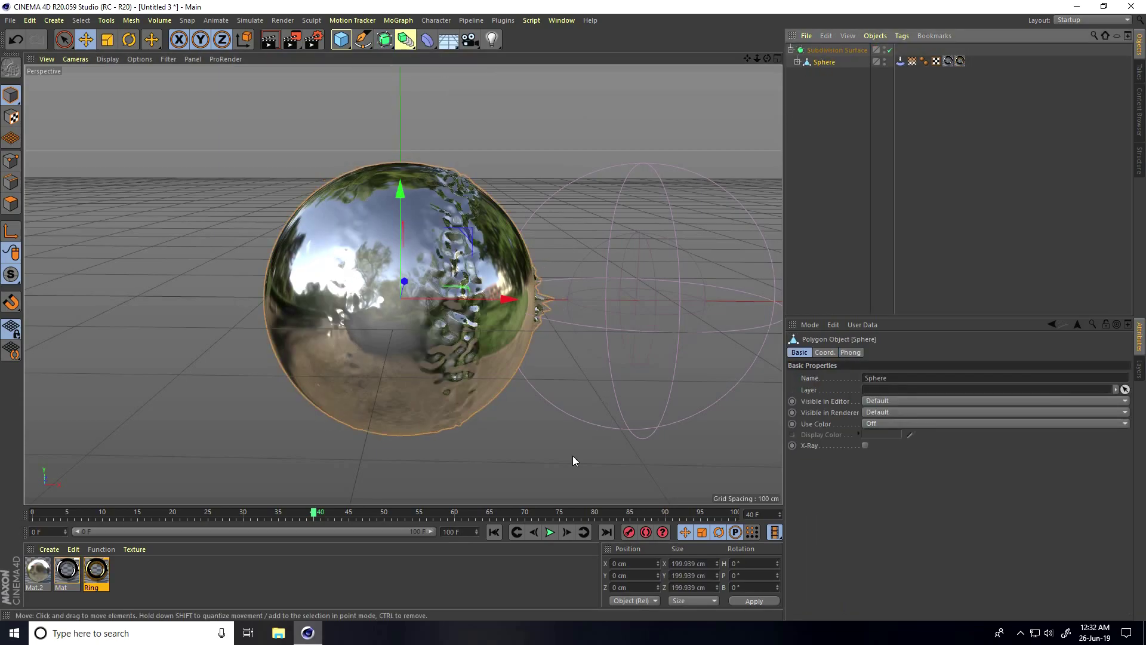
# Replay the smoothed animation from the first frame.
pyautogui.click(494, 532)
pyautogui.click(549, 533)
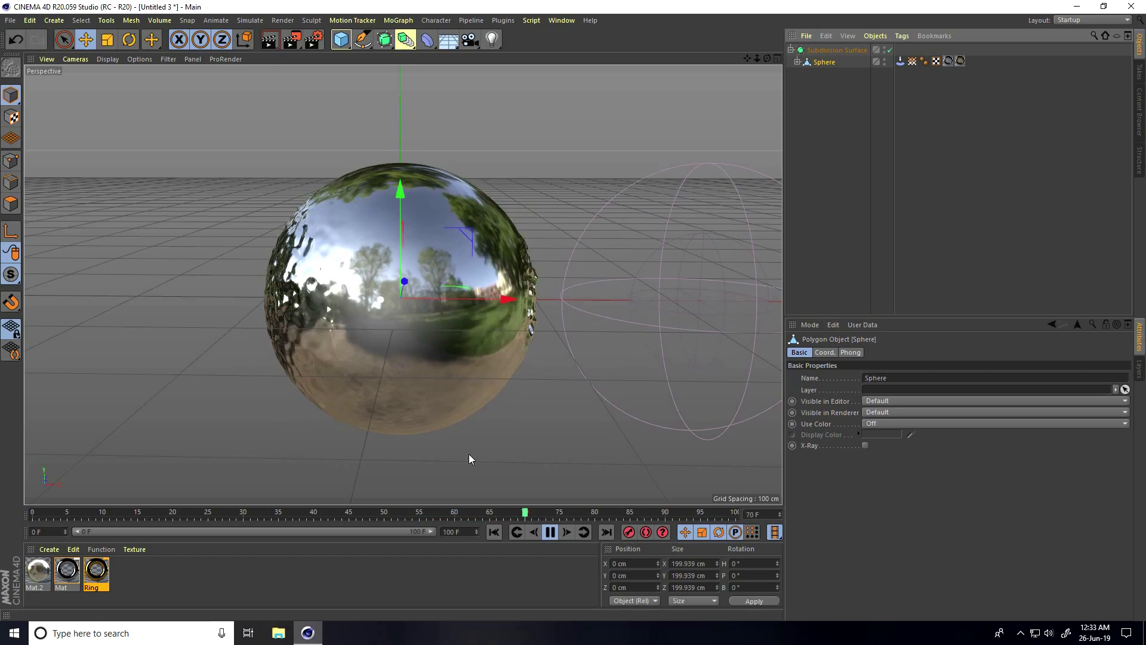
pyautogui.click(550, 532)
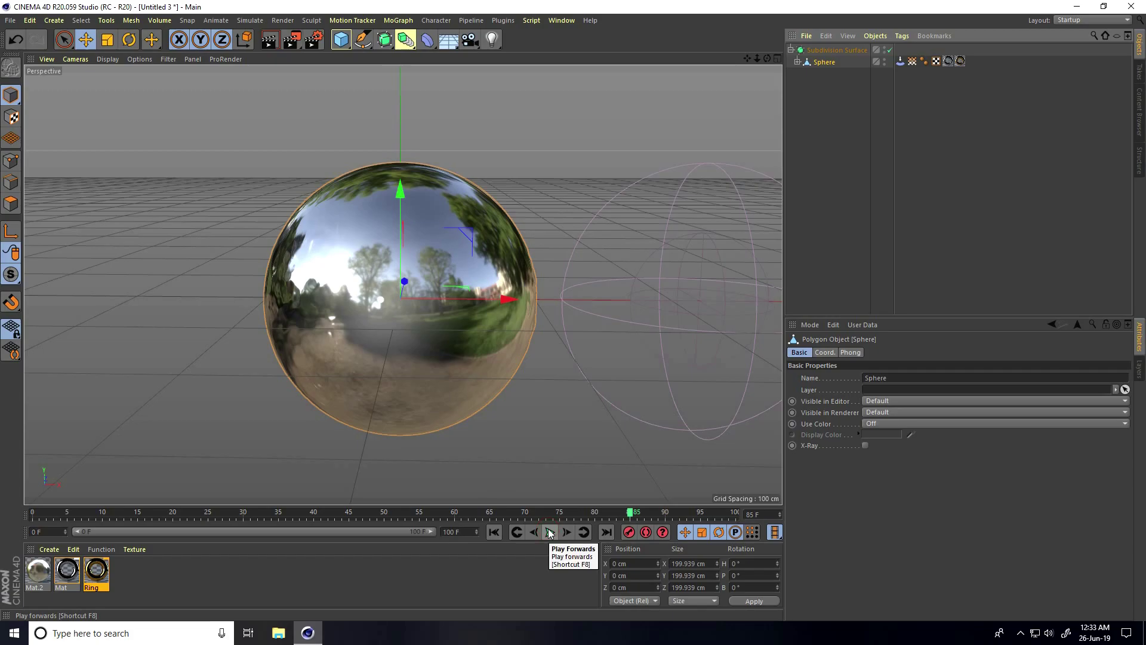
pyautogui.click(449, 39)
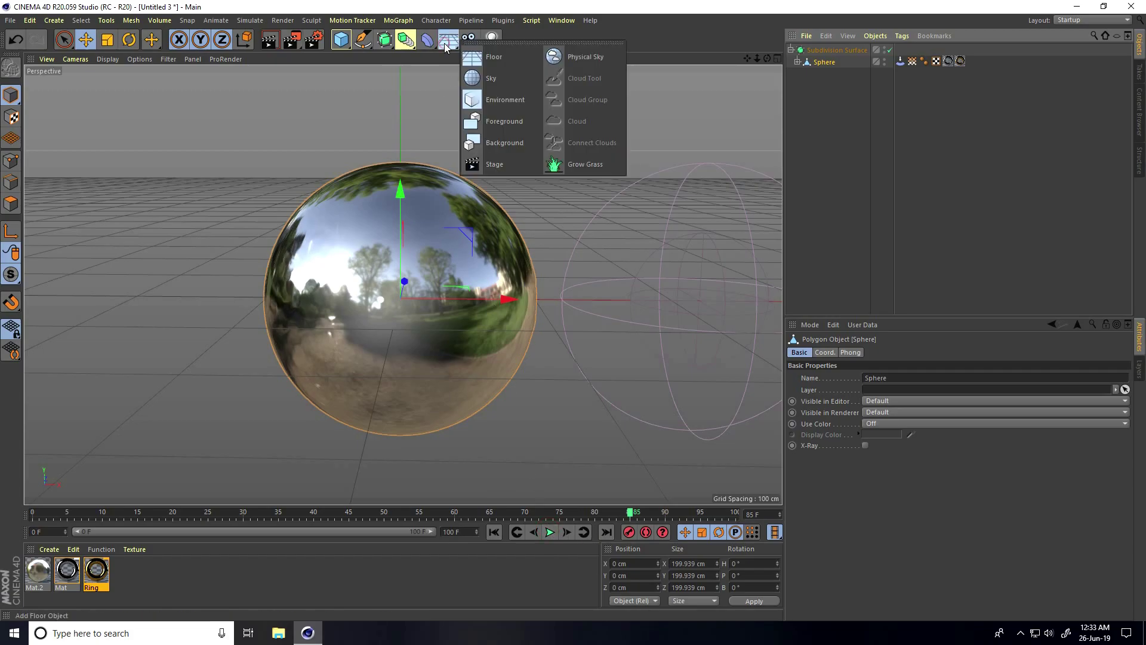
# Add a Sky object and load Hdri Images.hdr into Mat.2's Luminance texture.
pyautogui.click(478, 79)
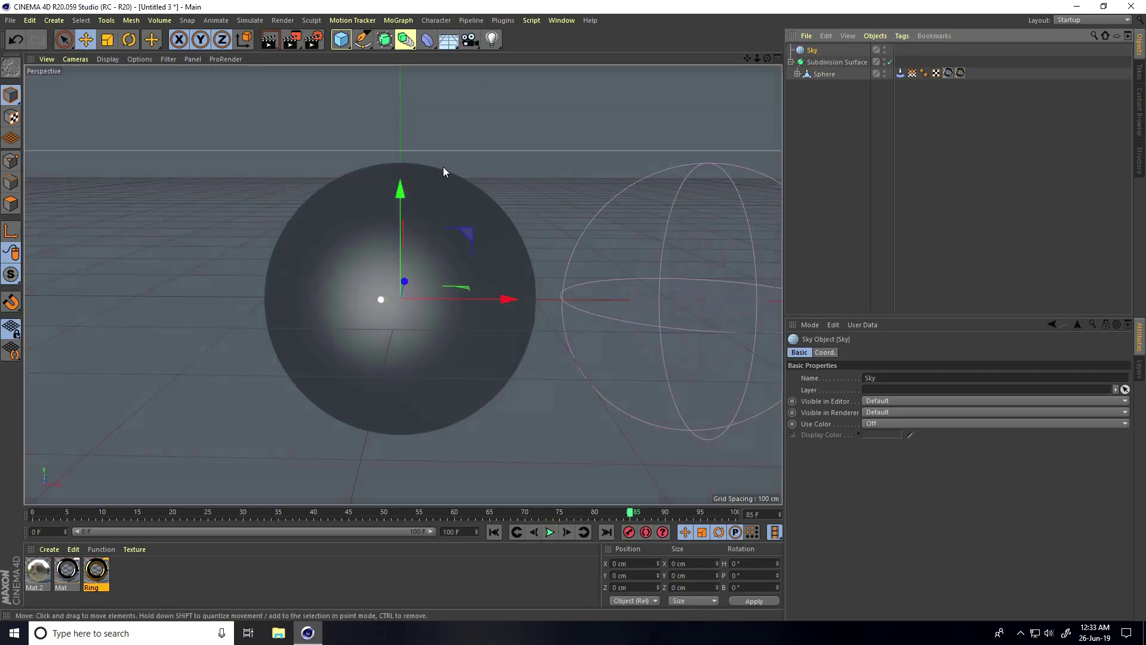
pyautogui.click(40, 573)
pyautogui.doubleClick(41, 573)
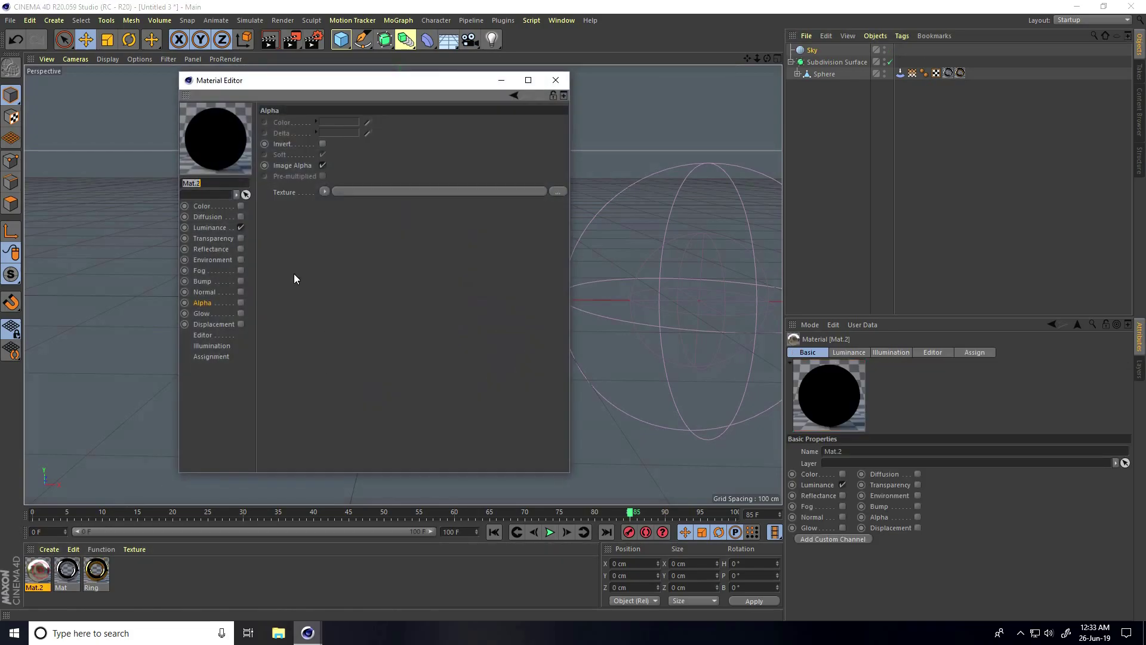
pyautogui.click(205, 228)
pyautogui.click(558, 206)
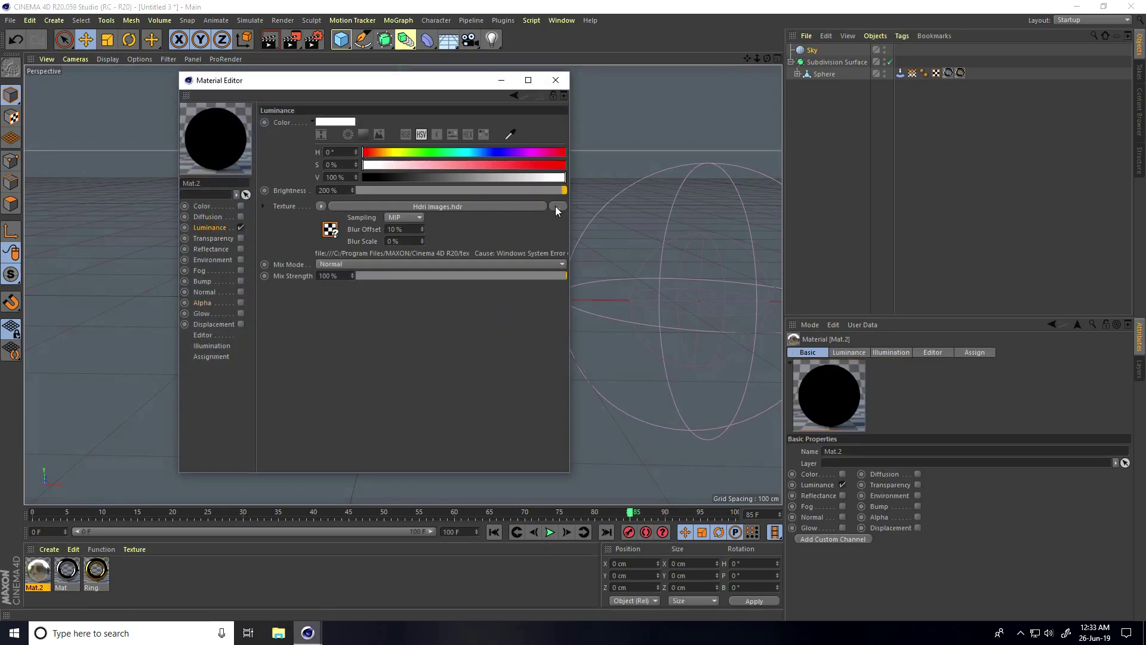
pyautogui.doubleClick(395, 94)
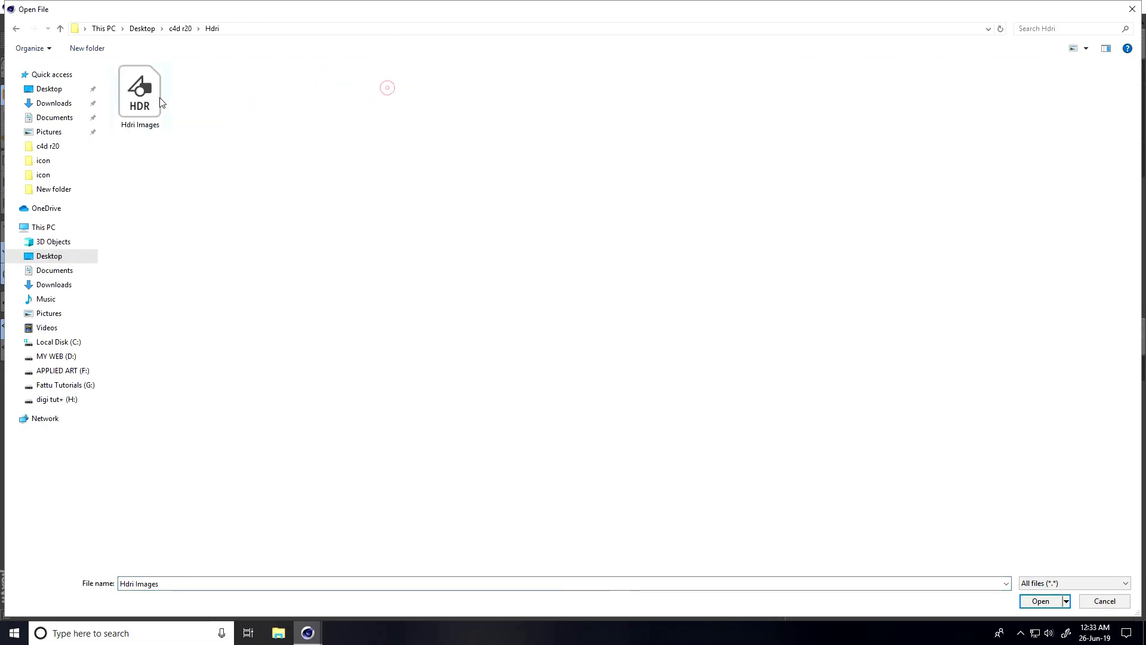
pyautogui.doubleClick(141, 95)
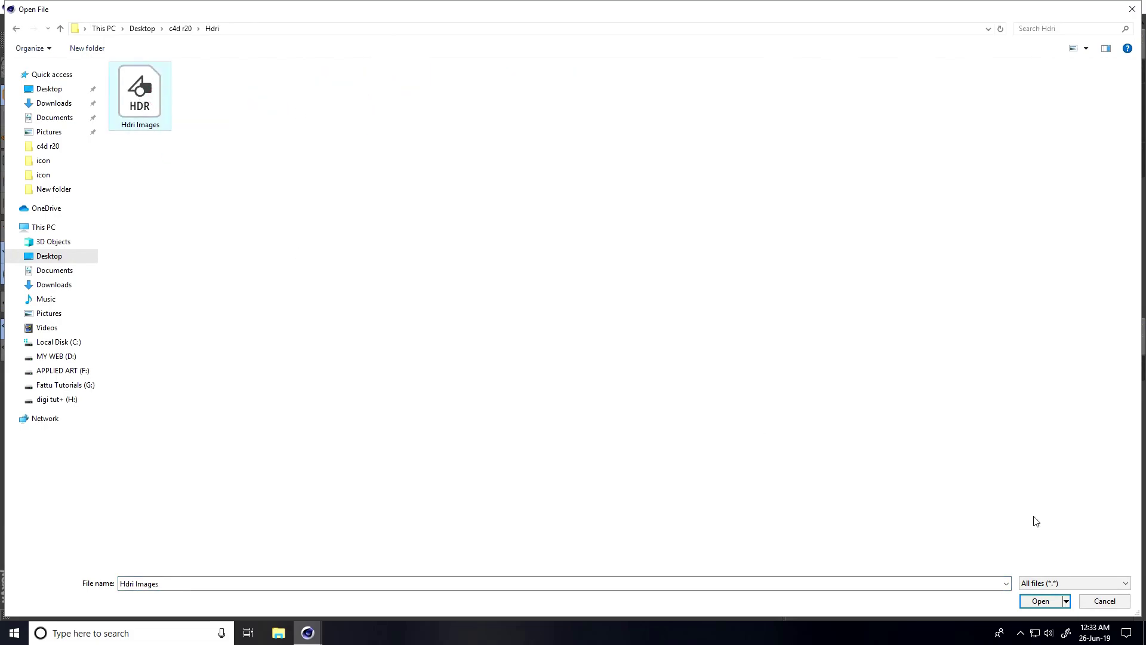
pyautogui.click(1040, 600)
pyautogui.click(600, 358)
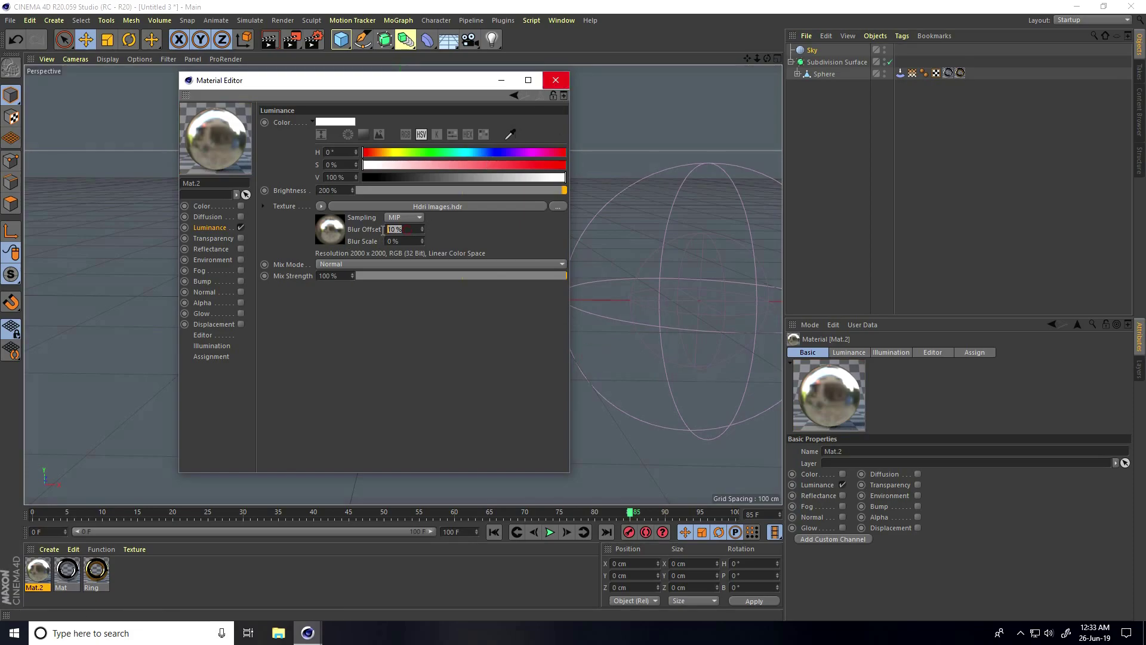
# Apply Mat.2 to the Sky and add a Camera to the scene.
pyautogui.click(554, 82)
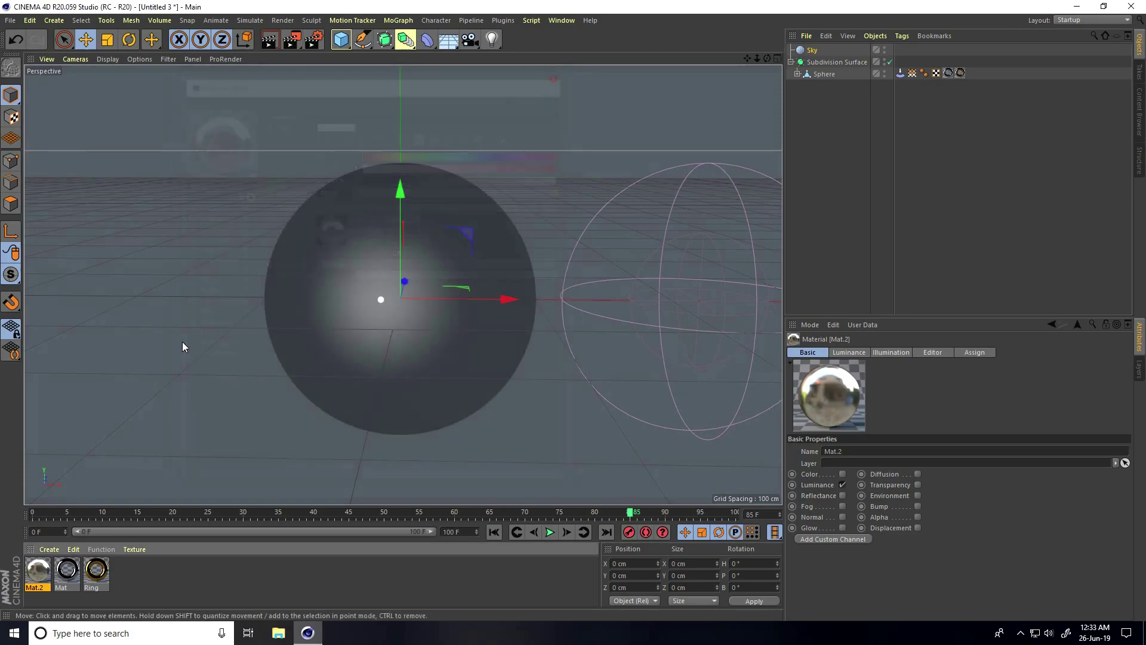
pyautogui.moveTo(46, 571); pyautogui.dragTo(705, 160)
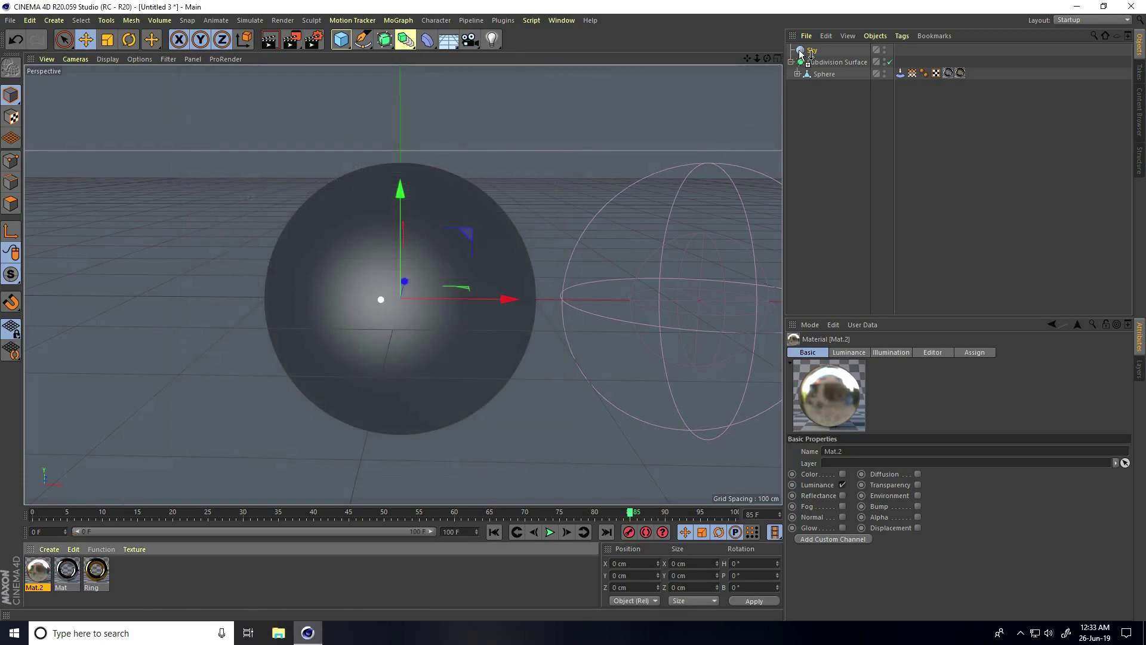
pyautogui.moveTo(801, 54); pyautogui.dragTo(802, 52)
pyautogui.keyDown('alt'); pyautogui.moveTo(382, 403); pyautogui.dragTo(388, 391); pyautogui.keyUp('alt')
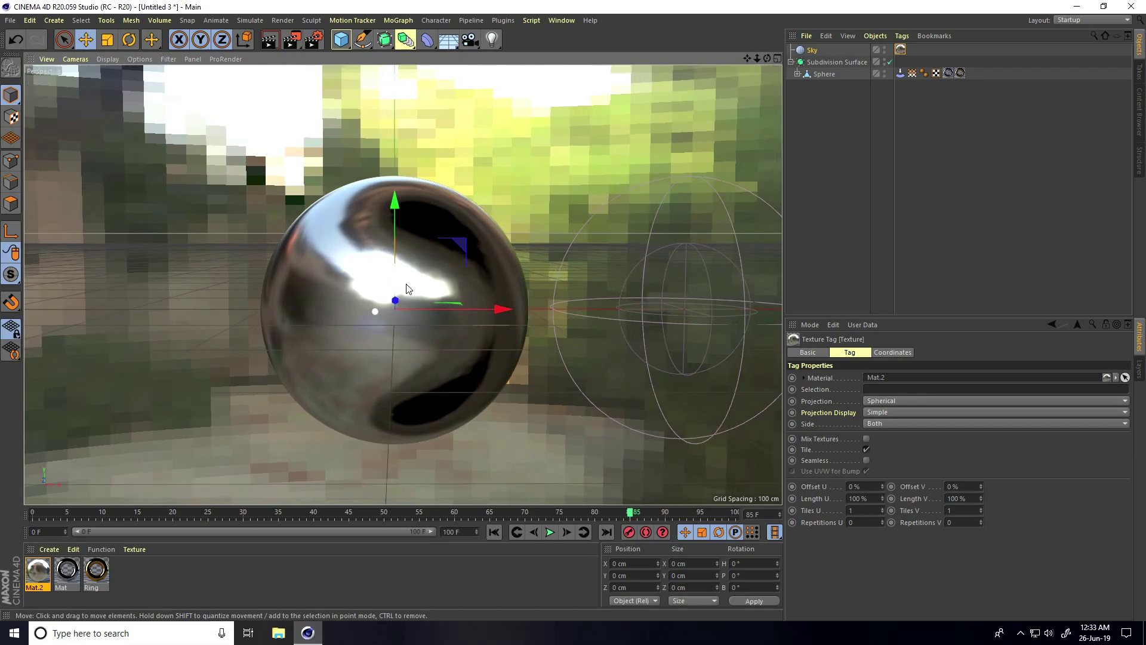
pyautogui.moveTo(470, 39); pyautogui.dragTo(525, 57)
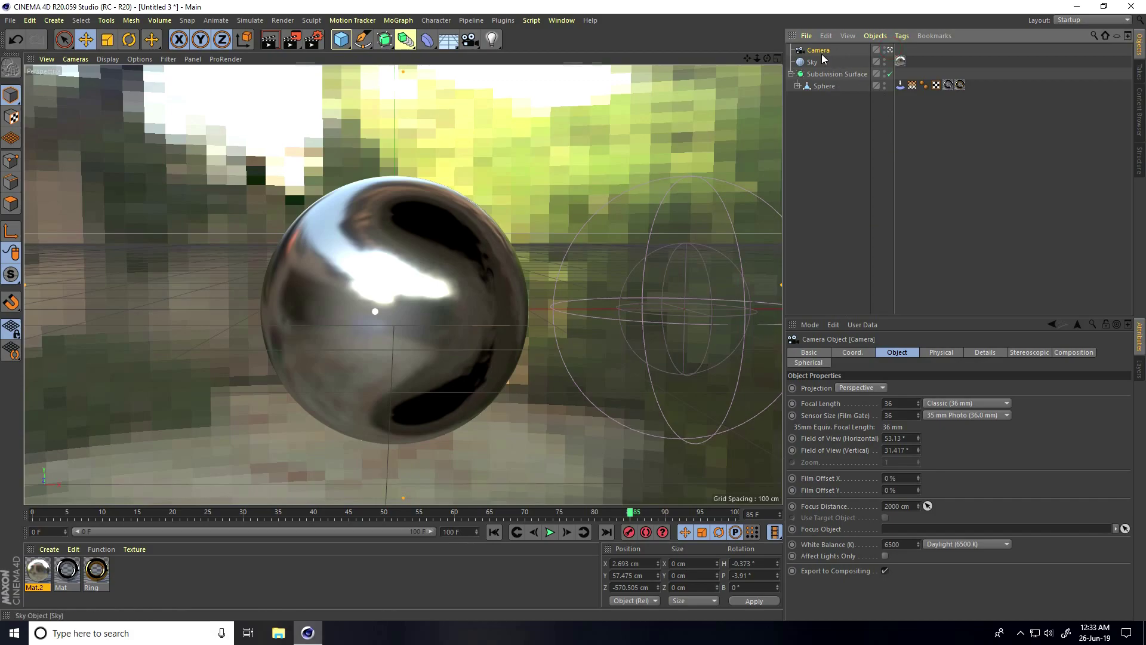
# Set the camera's pitch to 0 and position to Y 0 cm, Z -600 cm, then replay the animation.
pyautogui.click(757, 563)
pyautogui.write('0')
pyautogui.press('Return')
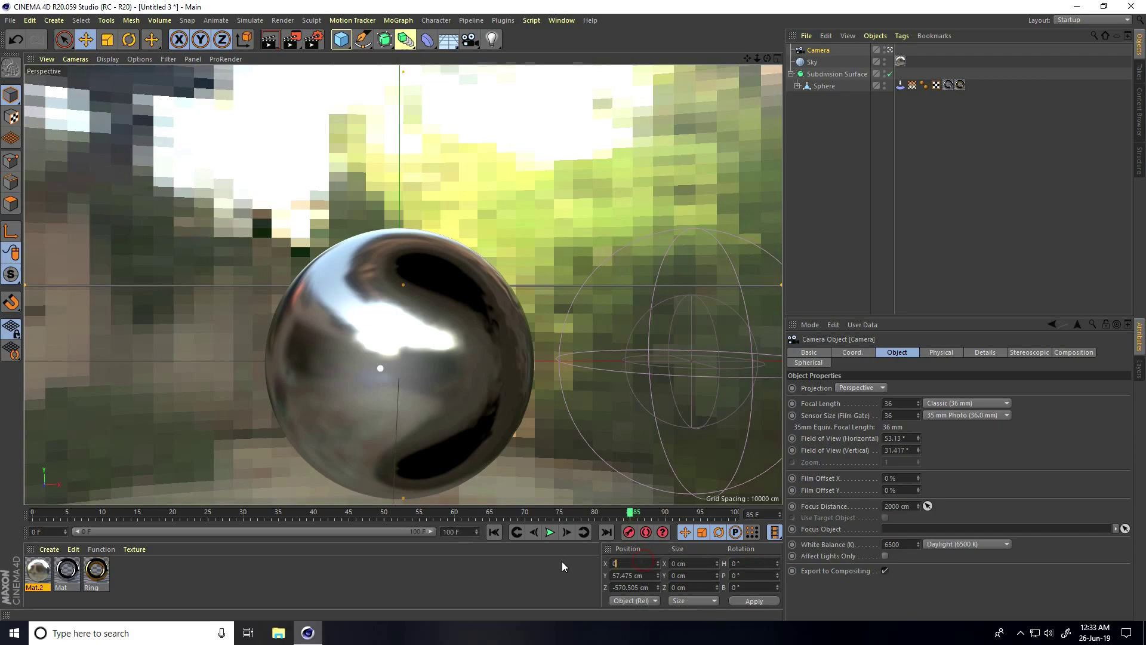
pyautogui.write('50')
pyautogui.press('Return')
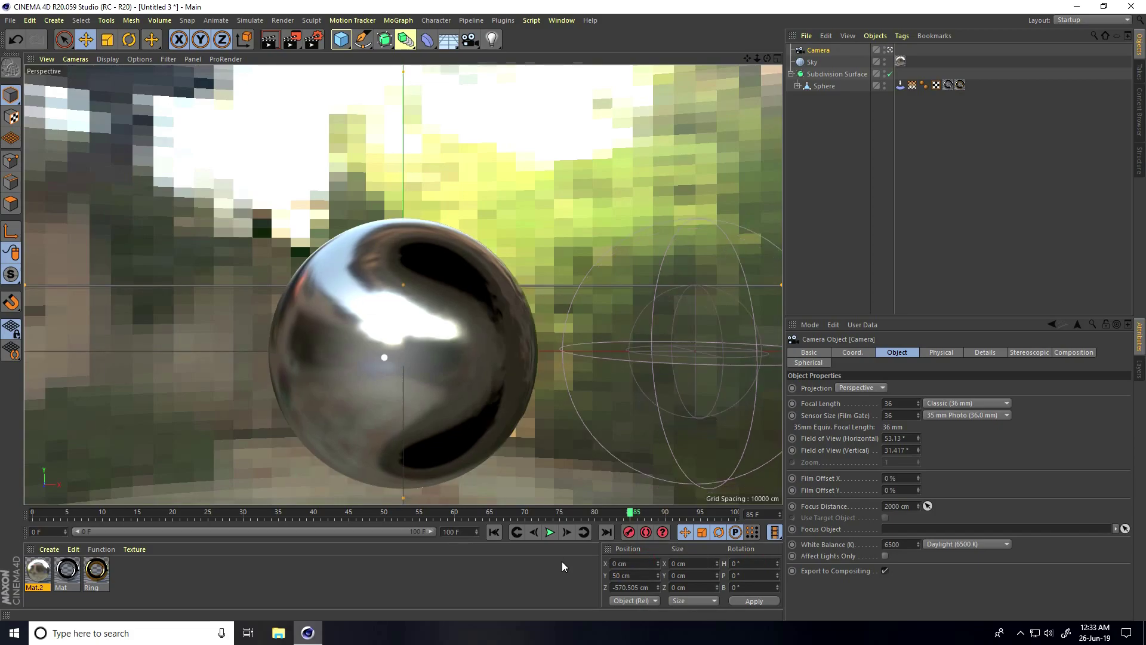
pyautogui.write('0')
pyautogui.press('Tab')
pyautogui.write('-600')
pyautogui.press('Return')
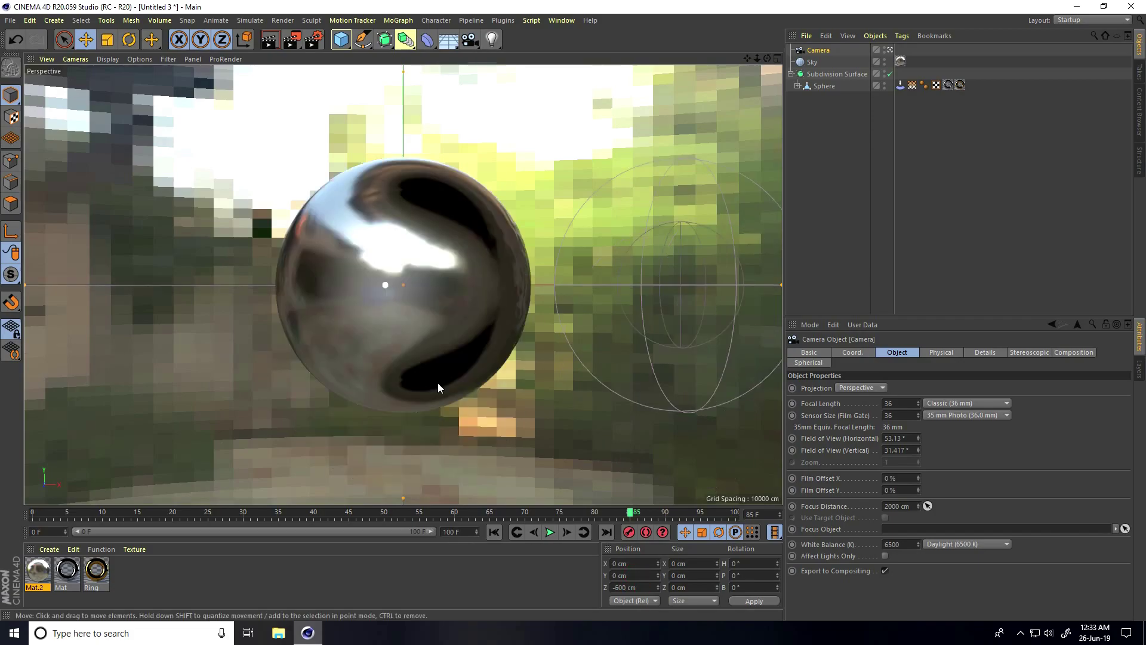
pyautogui.click(495, 531)
pyautogui.click(549, 533)
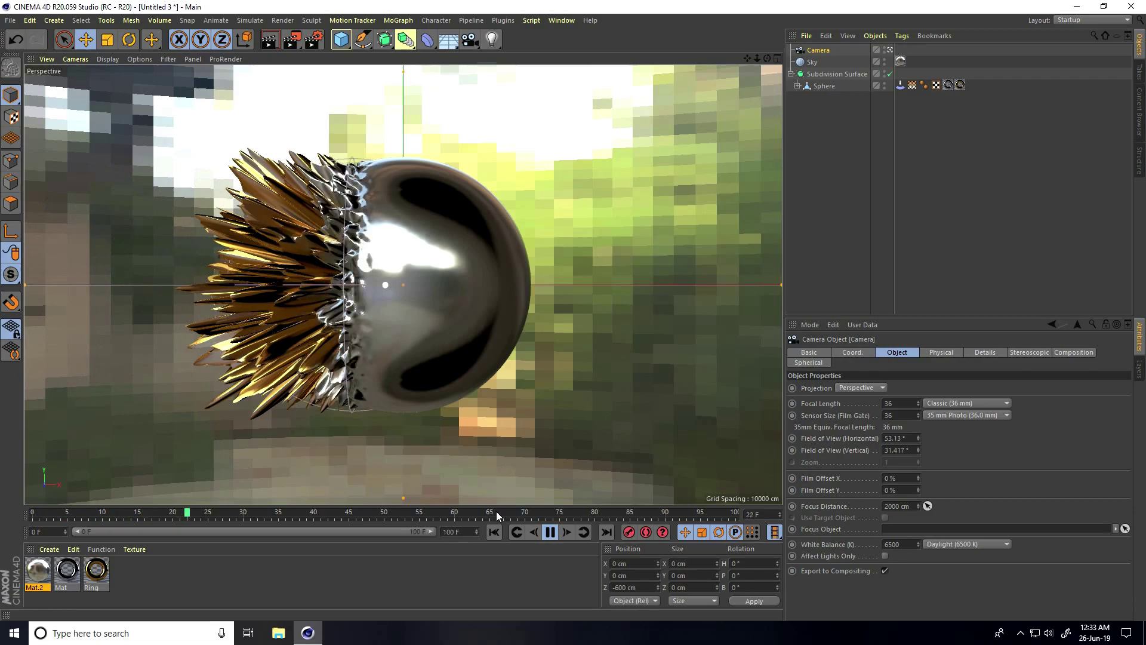
# Give the Sky a Compositing tag with Seen by Camera turned off.
pyautogui.click(550, 533)
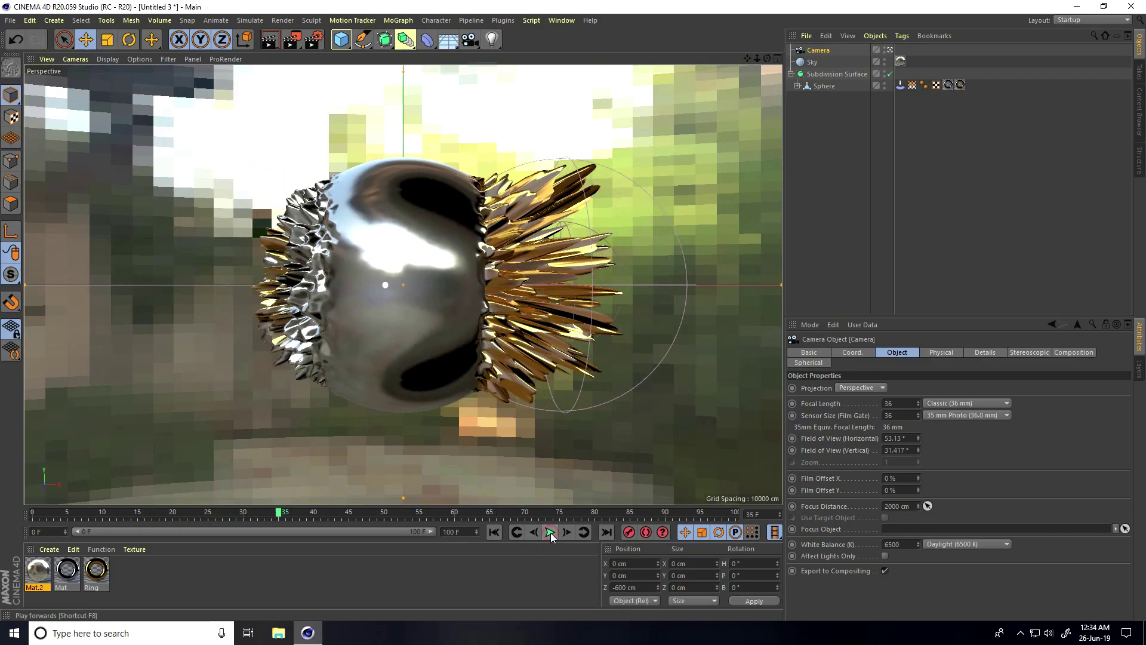
pyautogui.click(809, 63)
pyautogui.rightClick(809, 65)
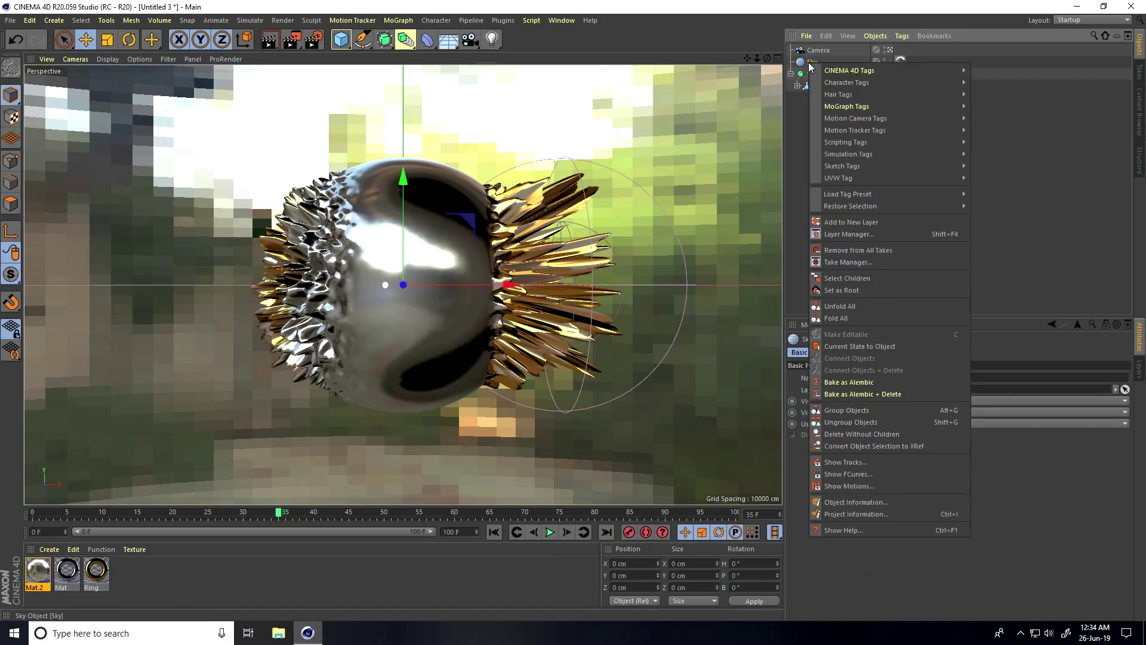
pyautogui.moveTo(834, 73)
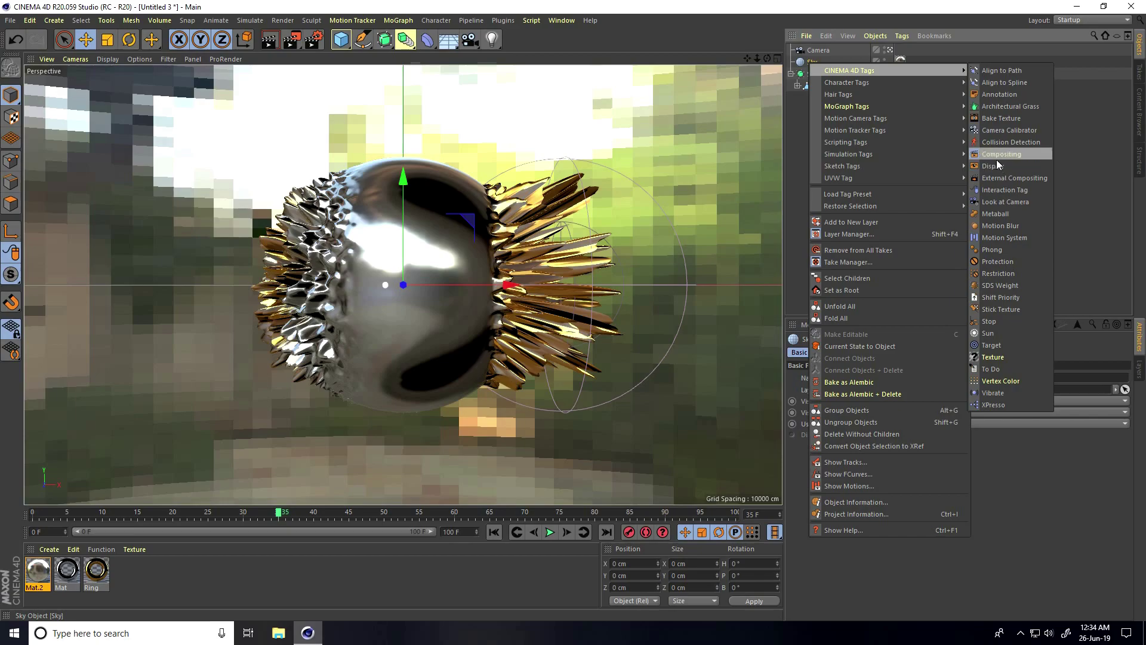
pyautogui.click(1015, 155)
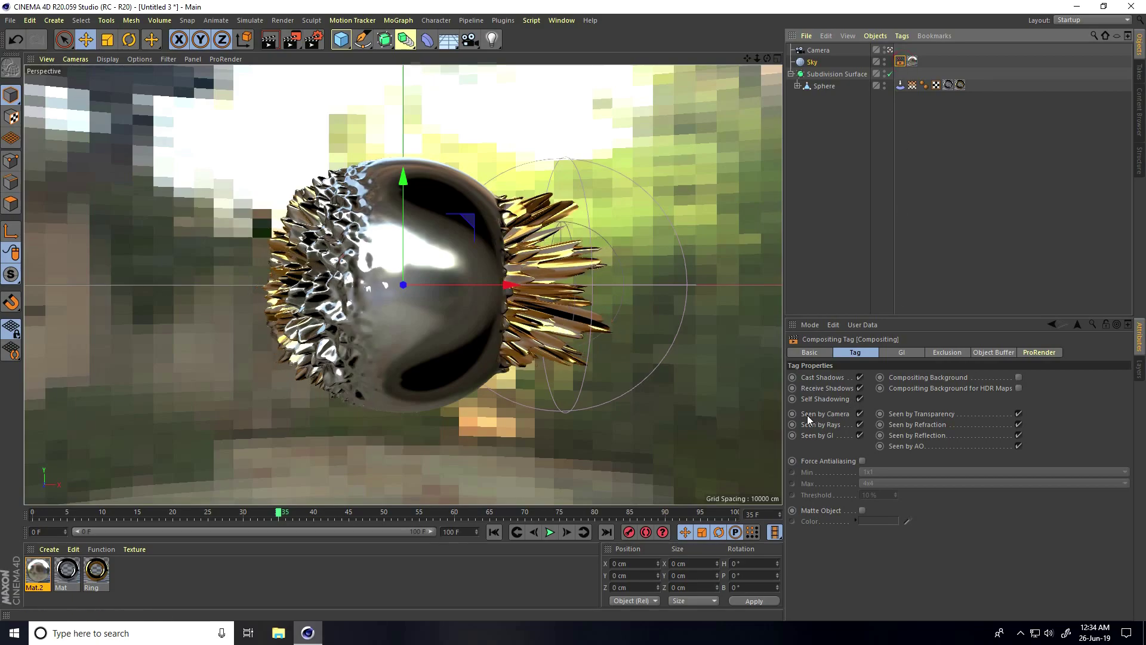
pyautogui.click(859, 413)
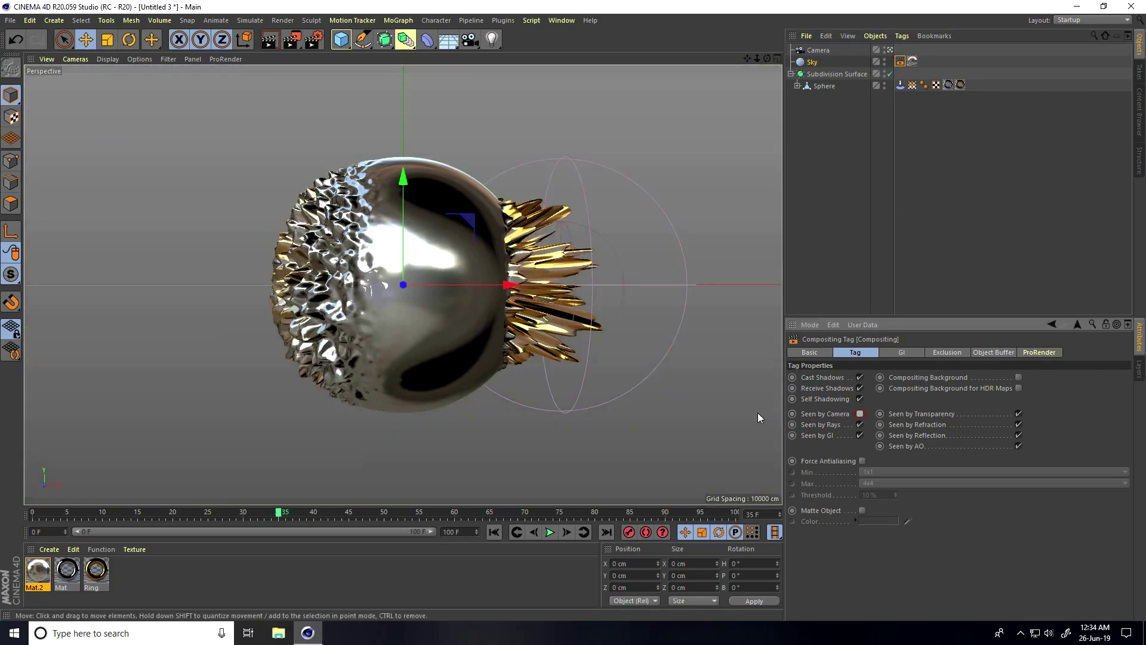
# Replay the animation from the start and stop it at frame 82.
pyautogui.click(493, 533)
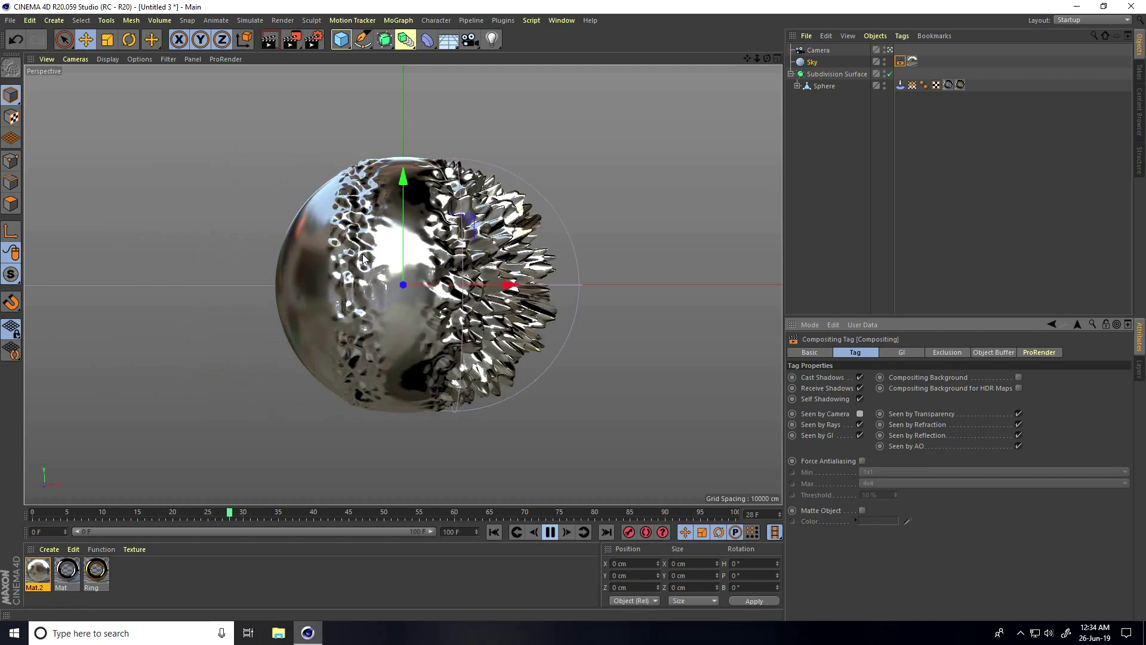
pyautogui.click(550, 533)
pyautogui.click(550, 534)
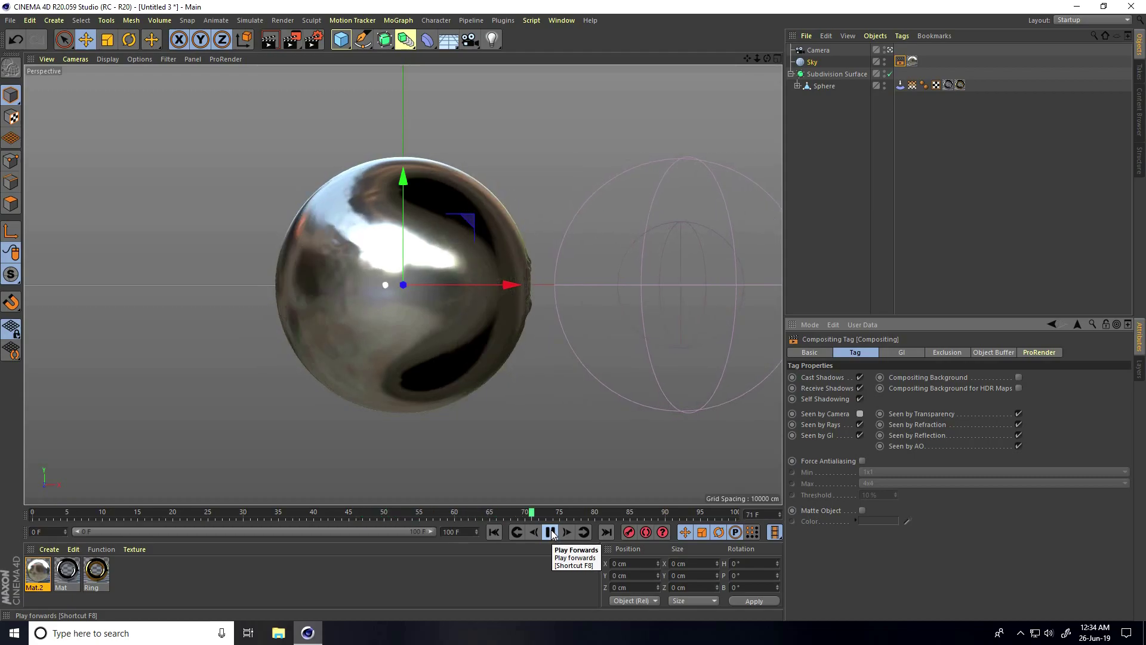
pyautogui.click(551, 532)
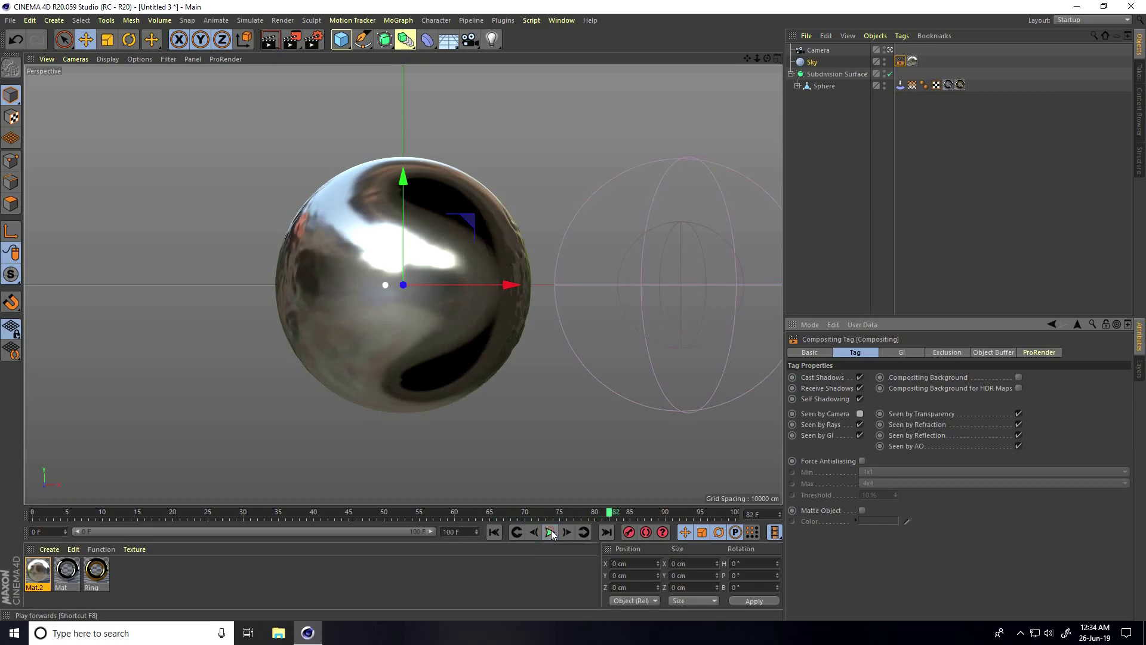
pyautogui.click(317, 40)
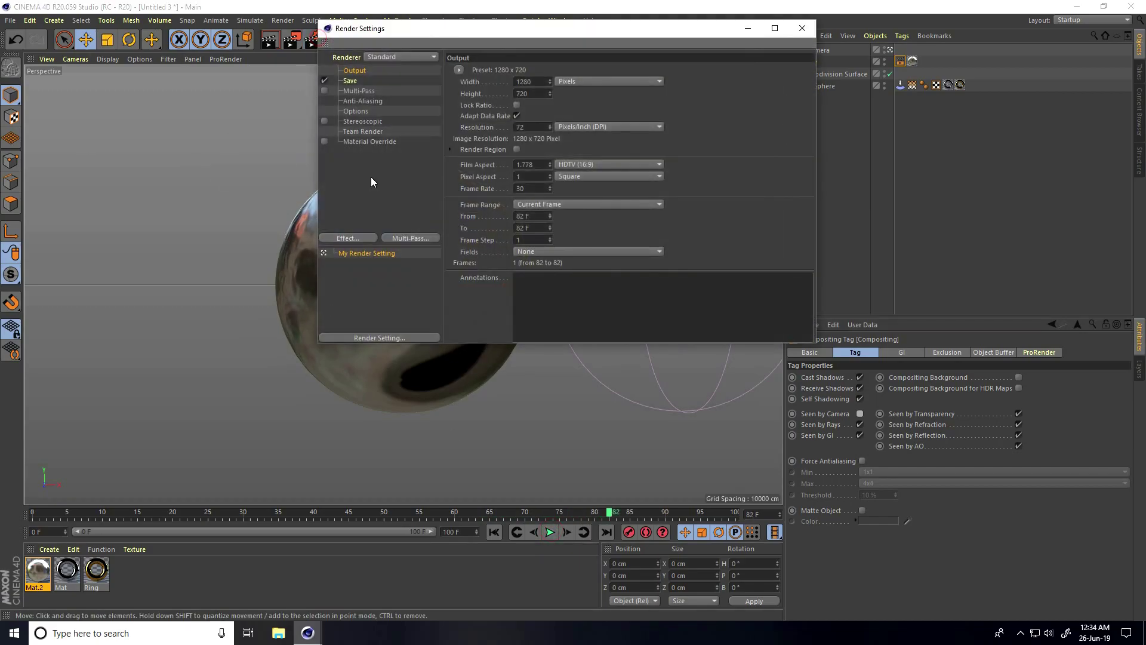
# Add Ambient Occlusion and Global Illumination effects and set anti-aliasing to Best.
pyautogui.click(343, 238)
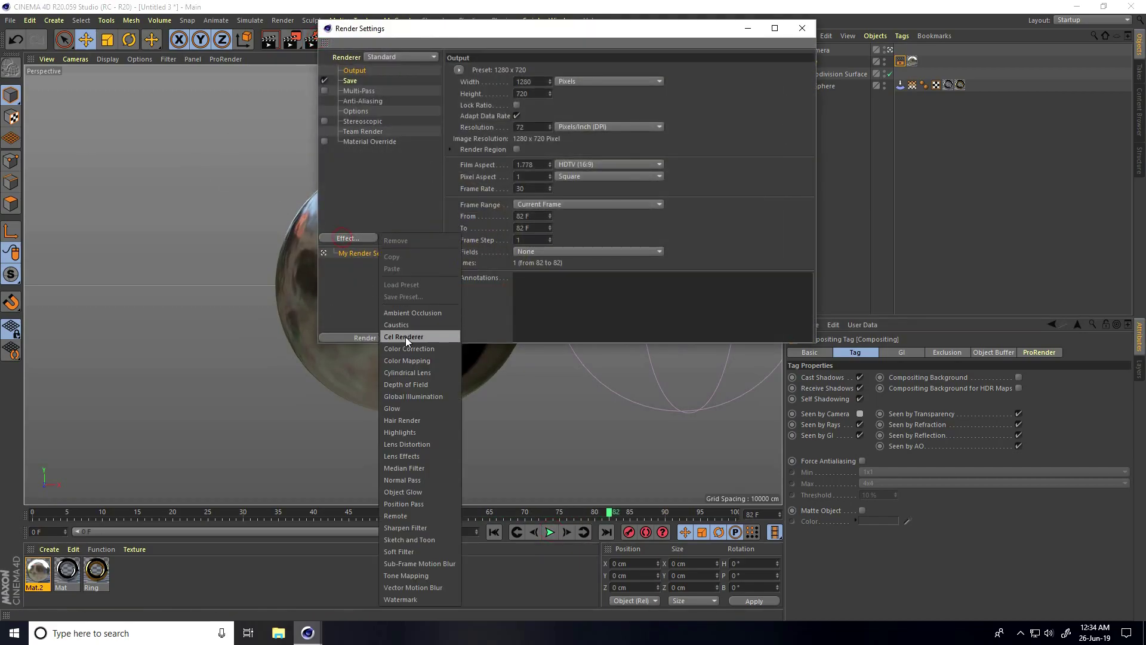
pyautogui.click(408, 311)
pyautogui.click(361, 238)
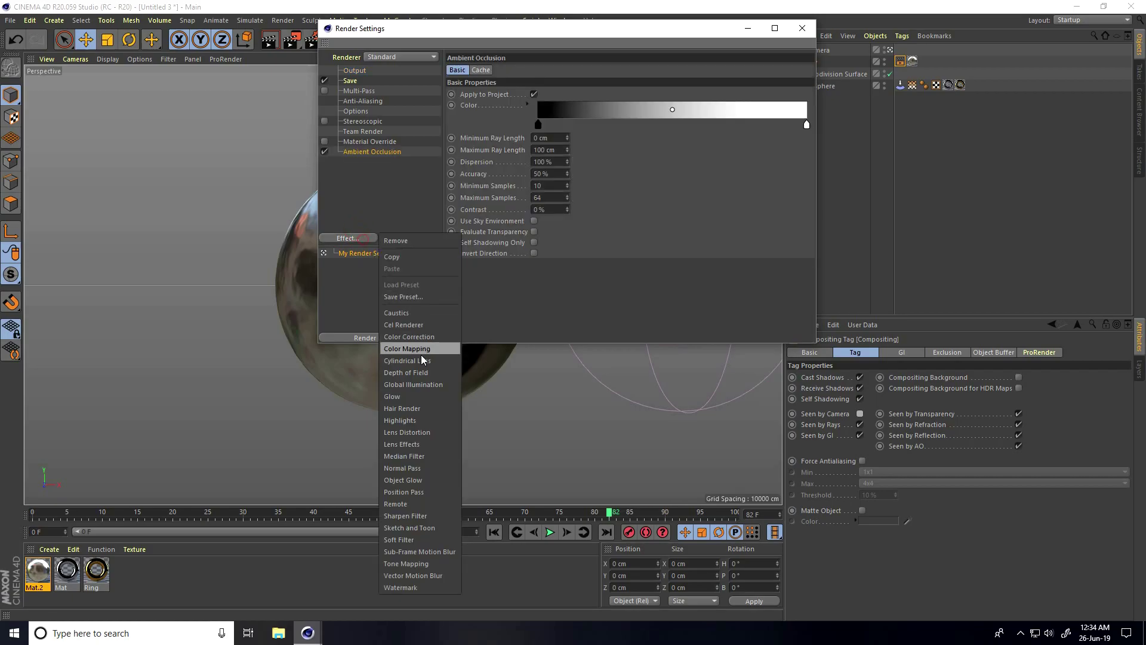
pyautogui.click(418, 385)
pyautogui.click(364, 100)
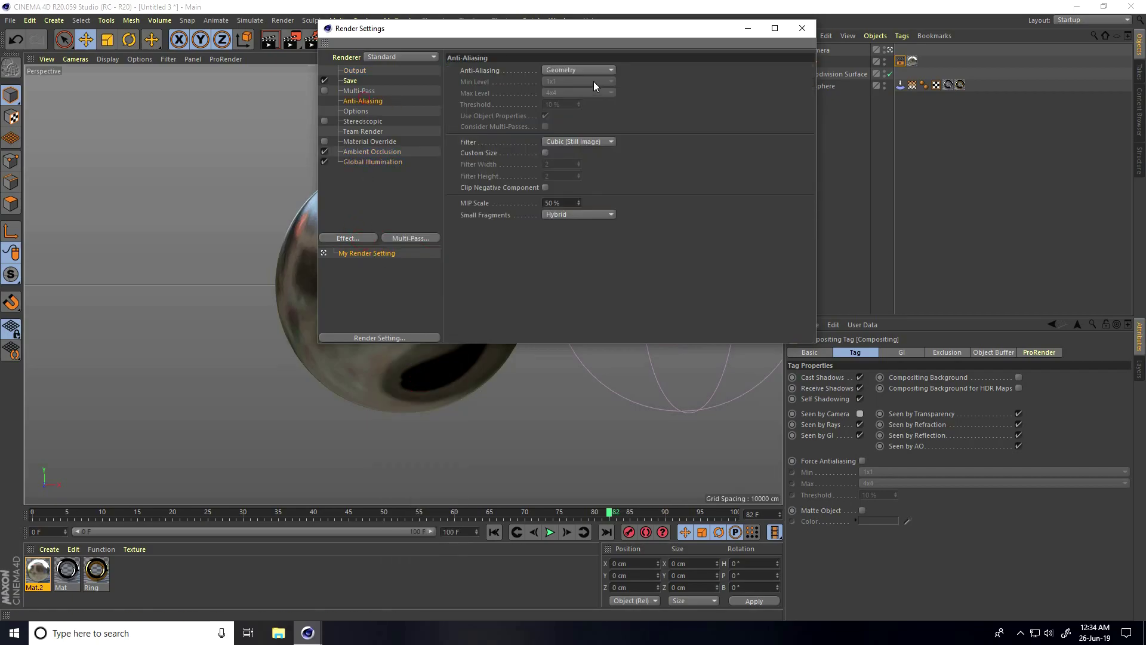
# Set the render save format to JPG and choose the output file location.
pyautogui.click(351, 80)
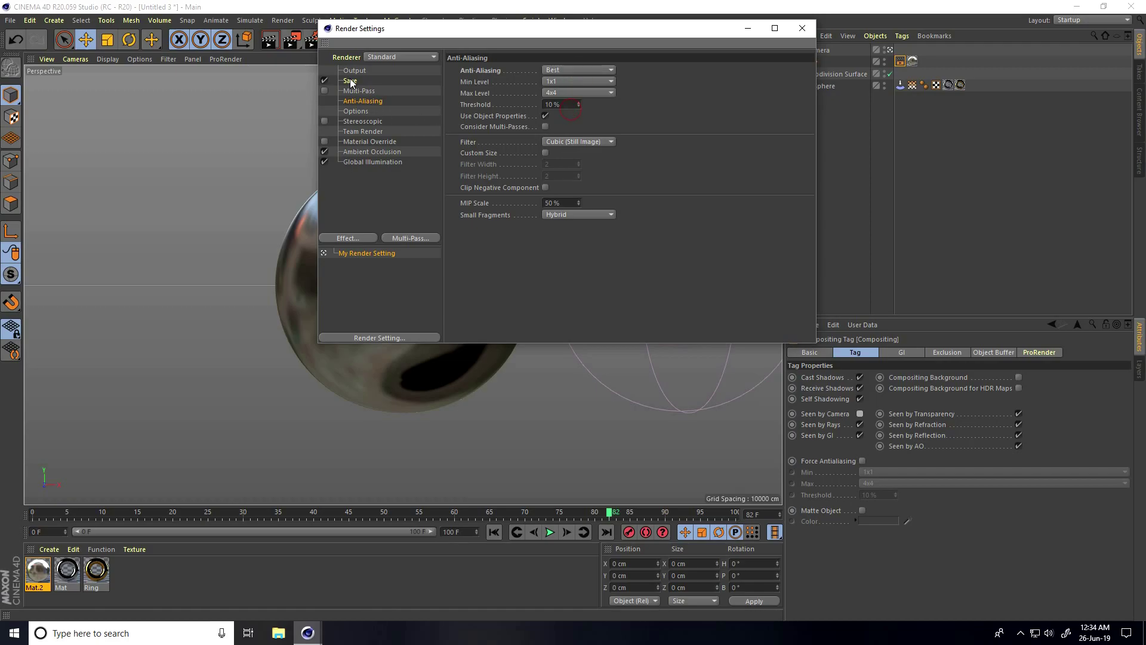
pyautogui.click(556, 103)
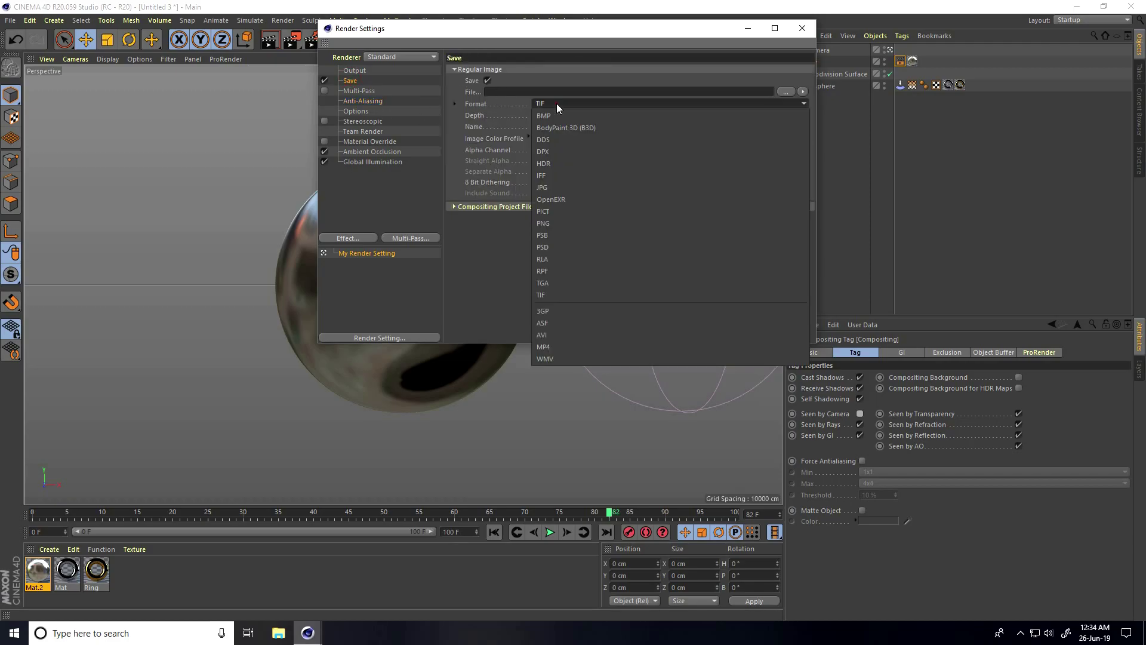
pyautogui.click(555, 188)
pyautogui.click(783, 92)
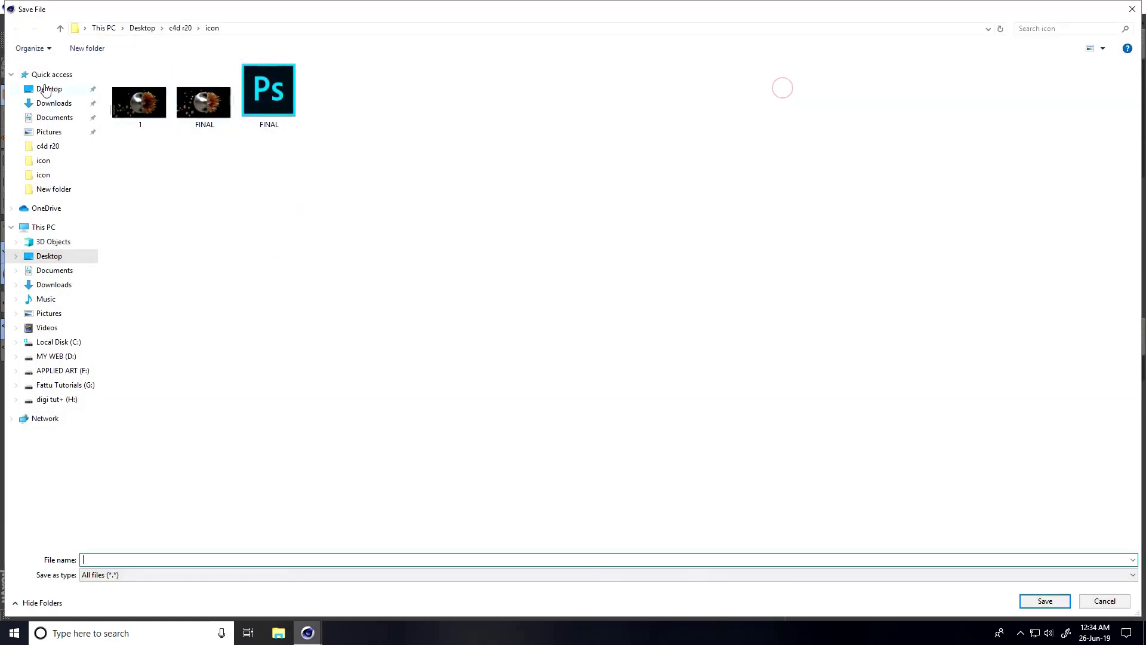
# Create a 'renders' folder on the Desktop and open it to name the output file.
pyautogui.click(45, 88)
pyautogui.rightClick(228, 257)
pyautogui.moveTo(264, 376)
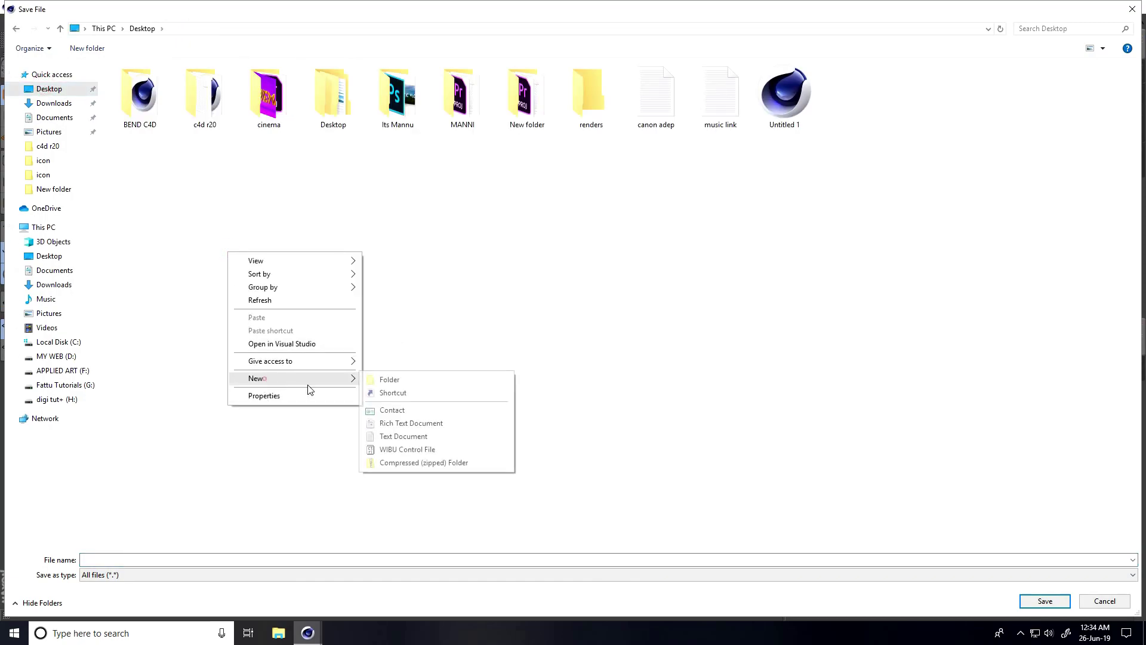
pyautogui.click(409, 382)
pyautogui.write('renders')
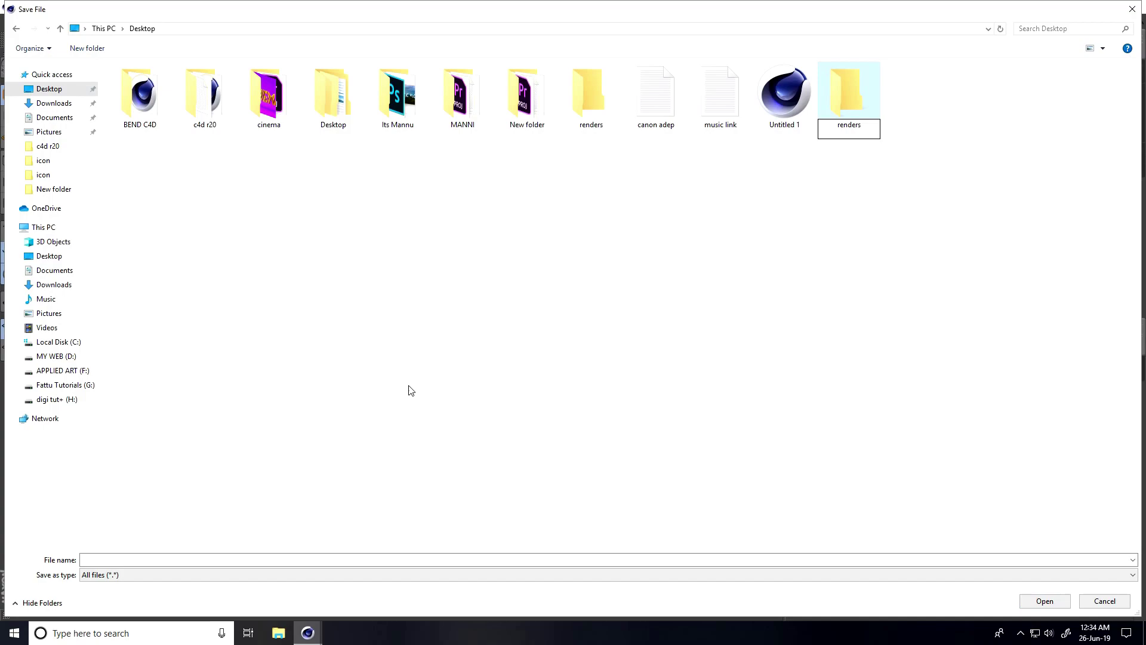
pyautogui.press('Return')
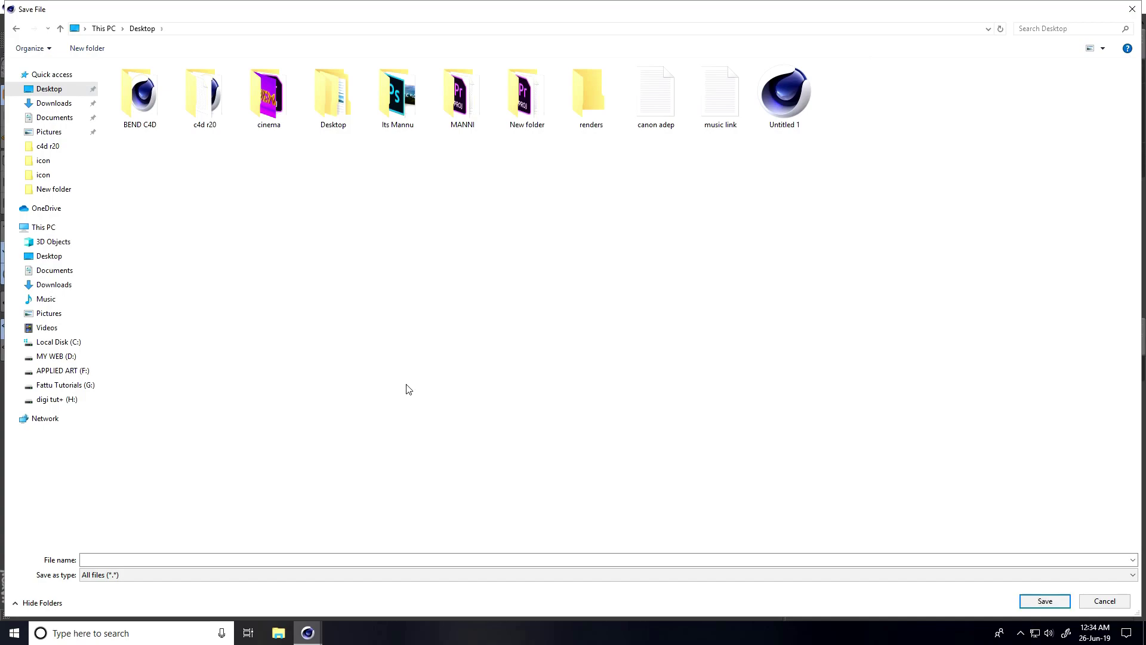
pyautogui.doubleClick(579, 123)
pyautogui.click(436, 559)
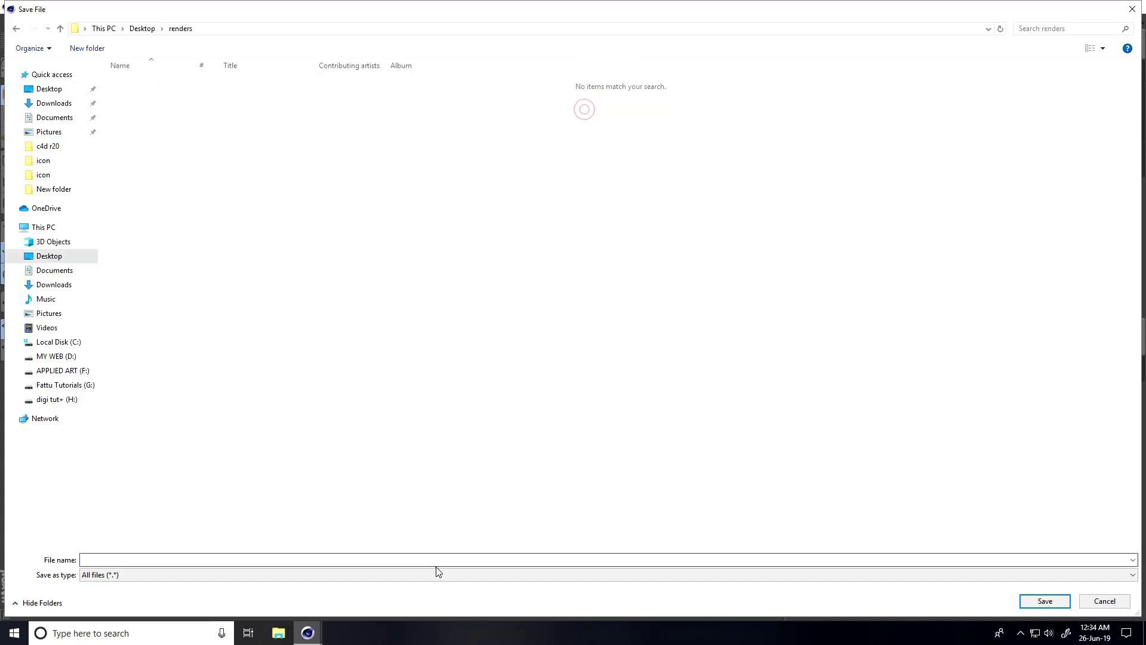
# Save the output file as 'a' and apply the HDTV 1080 29.97 size preset.
pyautogui.write('a')
pyautogui.click(1045, 601)
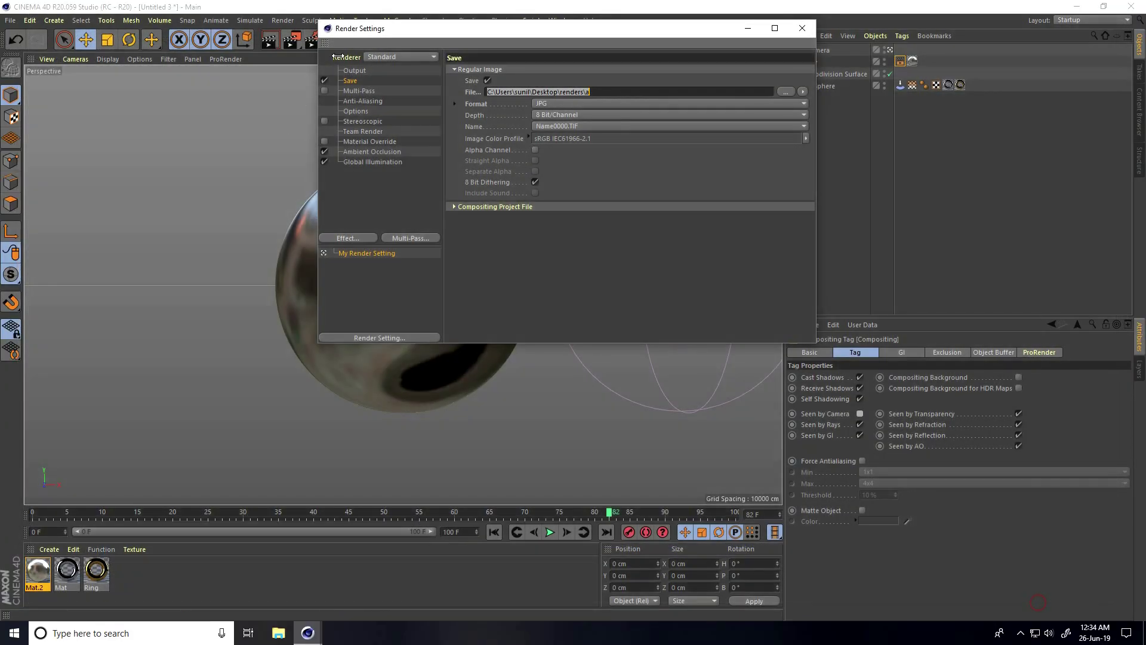
pyautogui.click(458, 70)
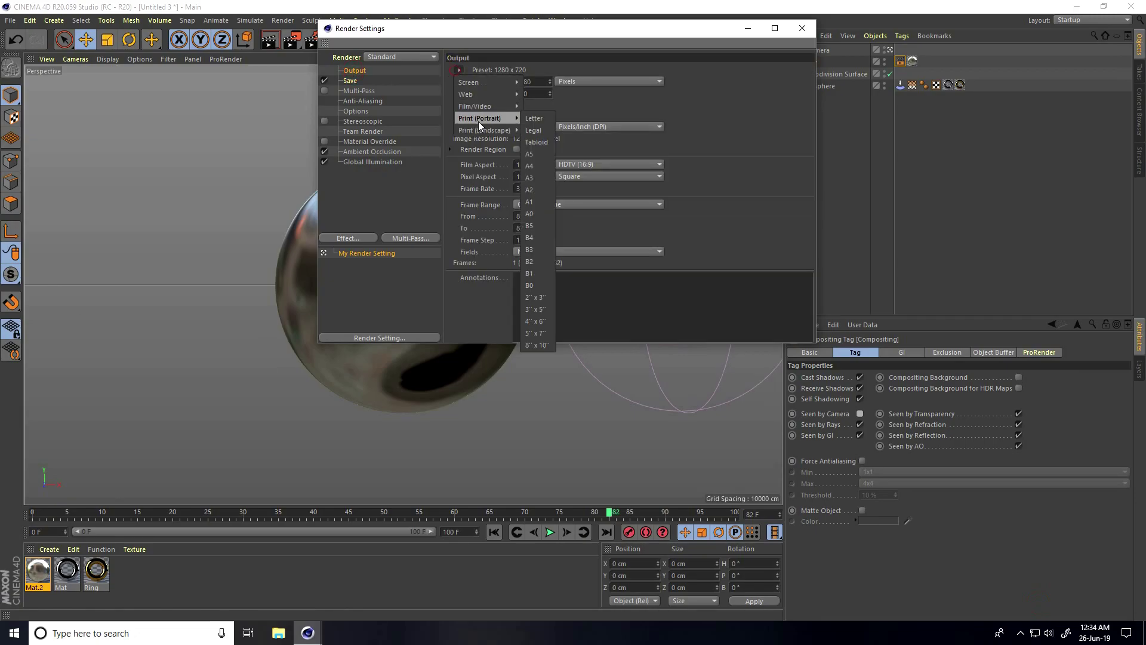
pyautogui.moveTo(488, 108)
pyautogui.click(585, 321)
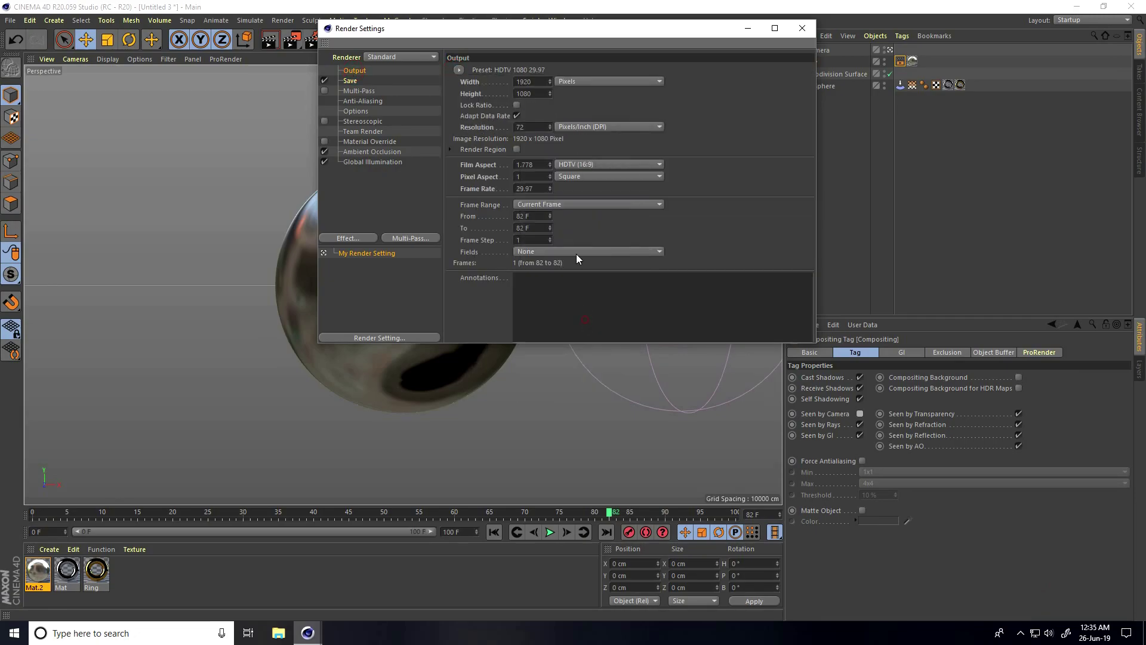
# Set the frame range to All Frames (0–100) and close Render Settings.
pyautogui.click(554, 203)
pyautogui.click(555, 241)
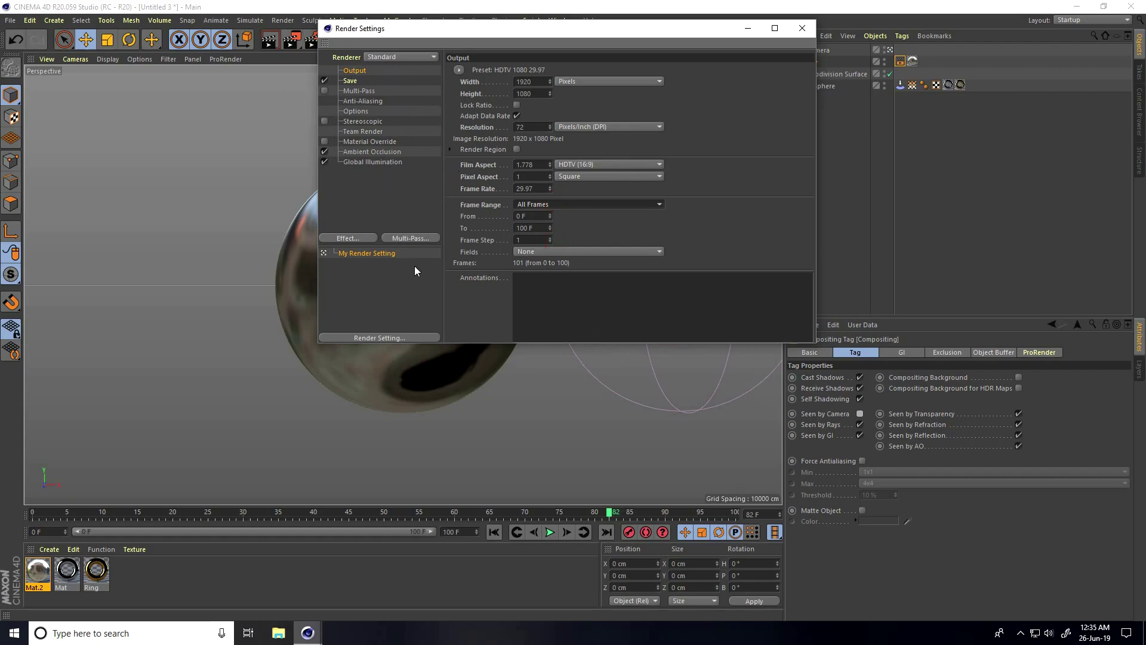
pyautogui.click(802, 33)
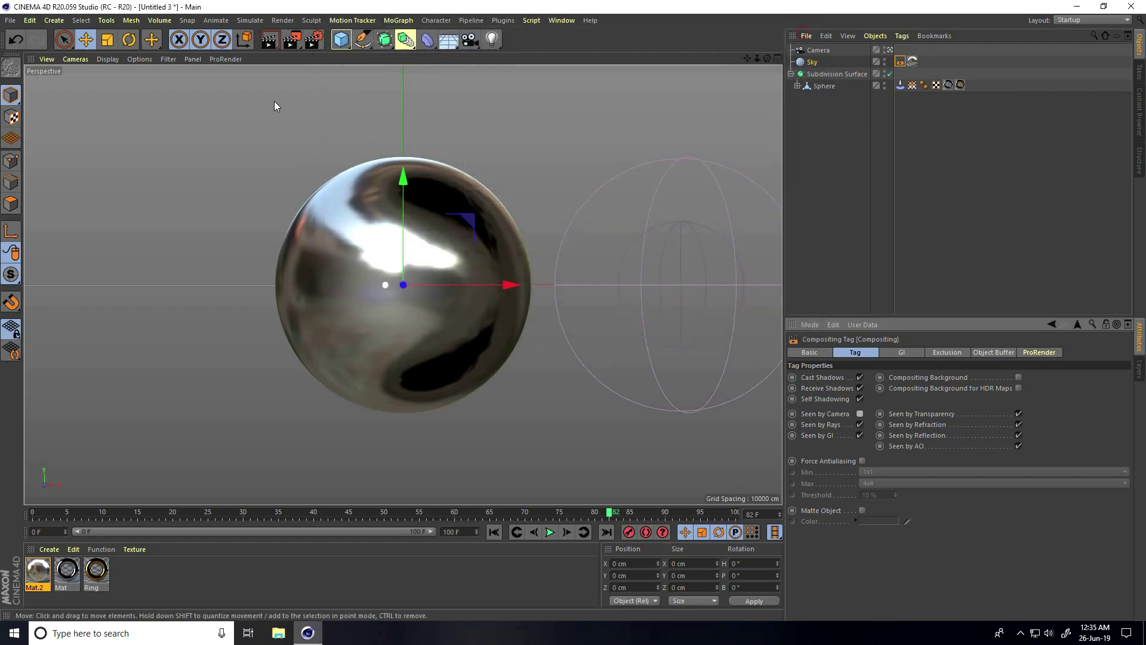
# Render the chrome sphere to a maximized Picture Viewer at 1920x1080.
pyautogui.click(291, 41)
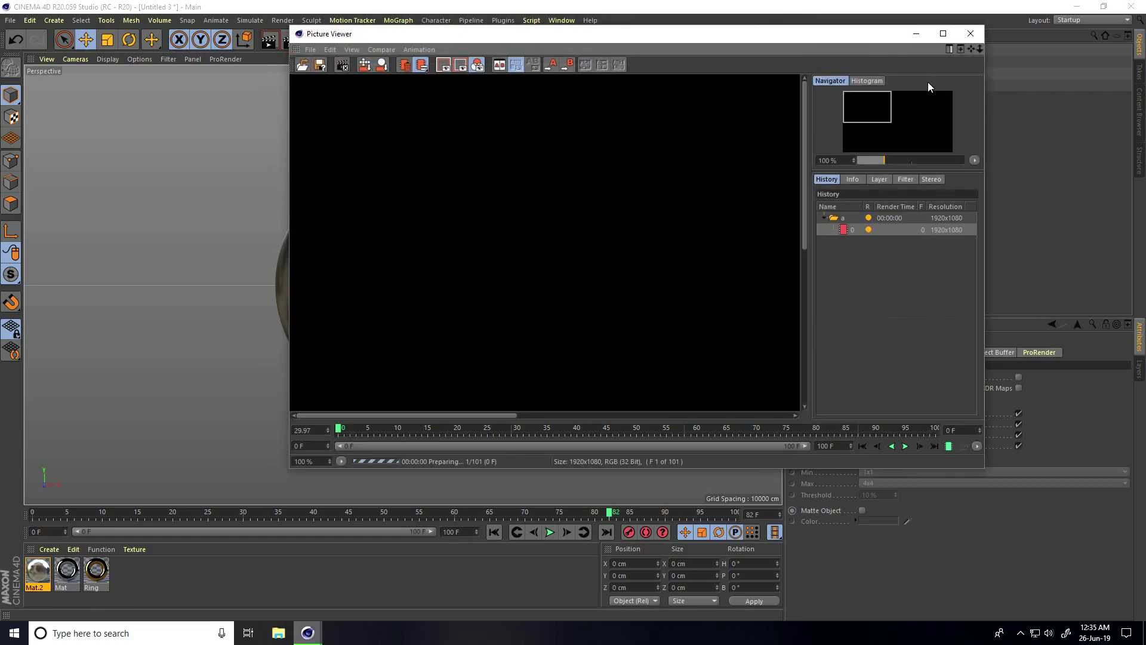
pyautogui.click(943, 33)
pyautogui.scroll(-2, 508, 307)
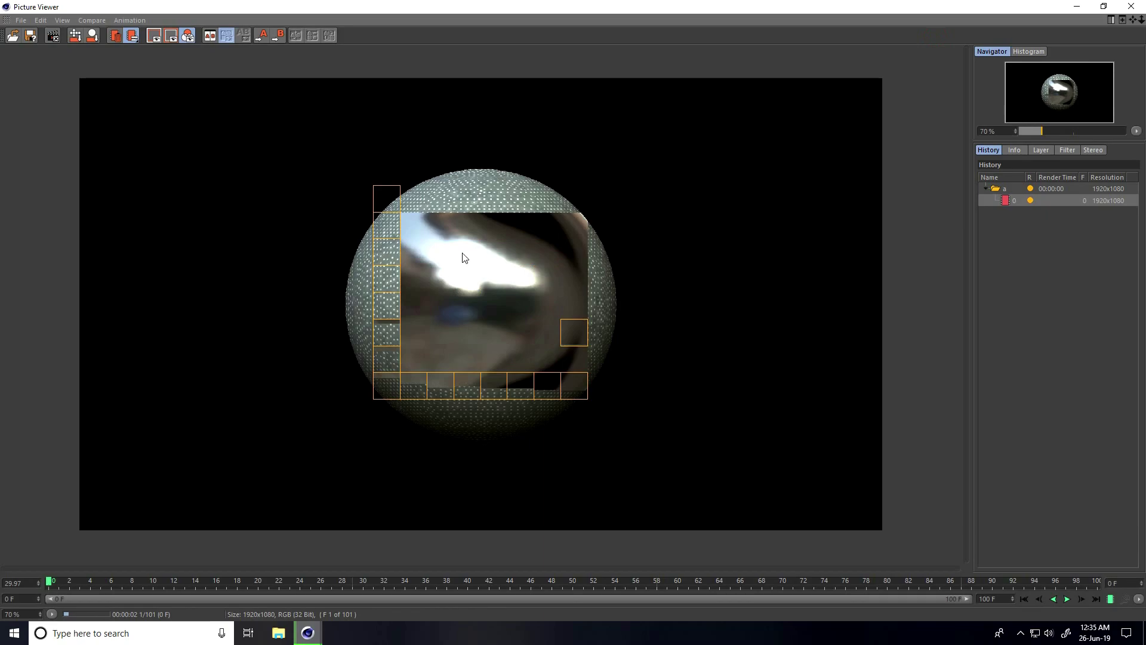